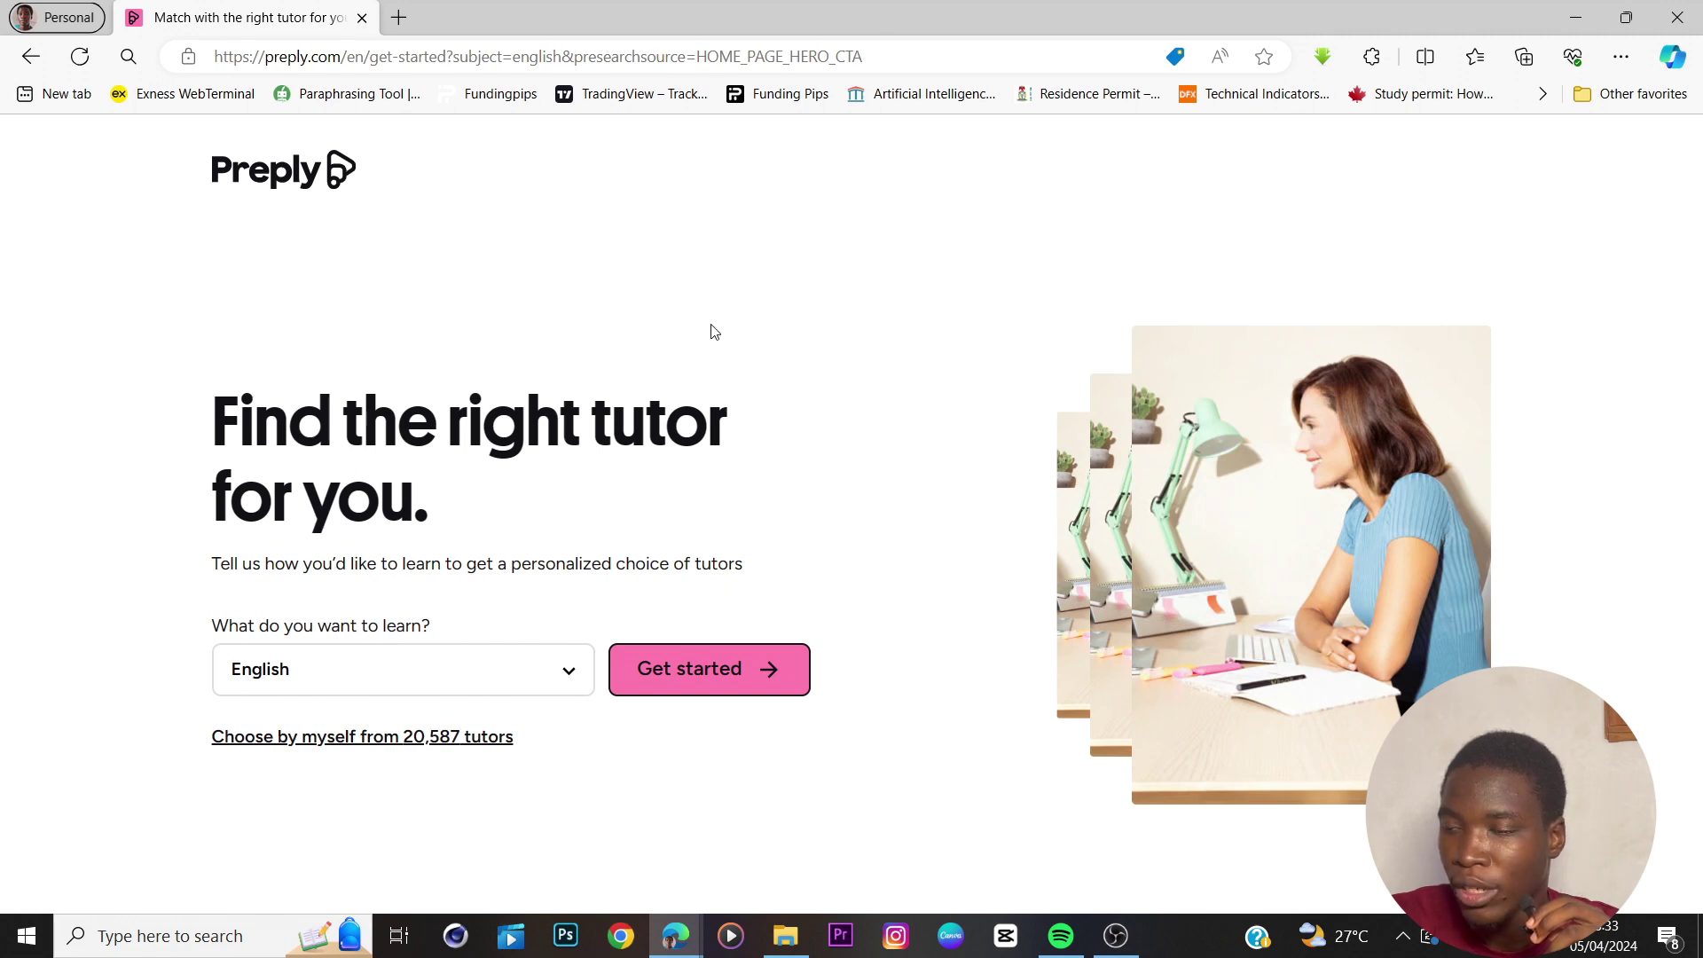
Return to the Preply home page and open the Become a tutor sign-up page.
{"action": "left_click", "coordinate": [31, 56]}
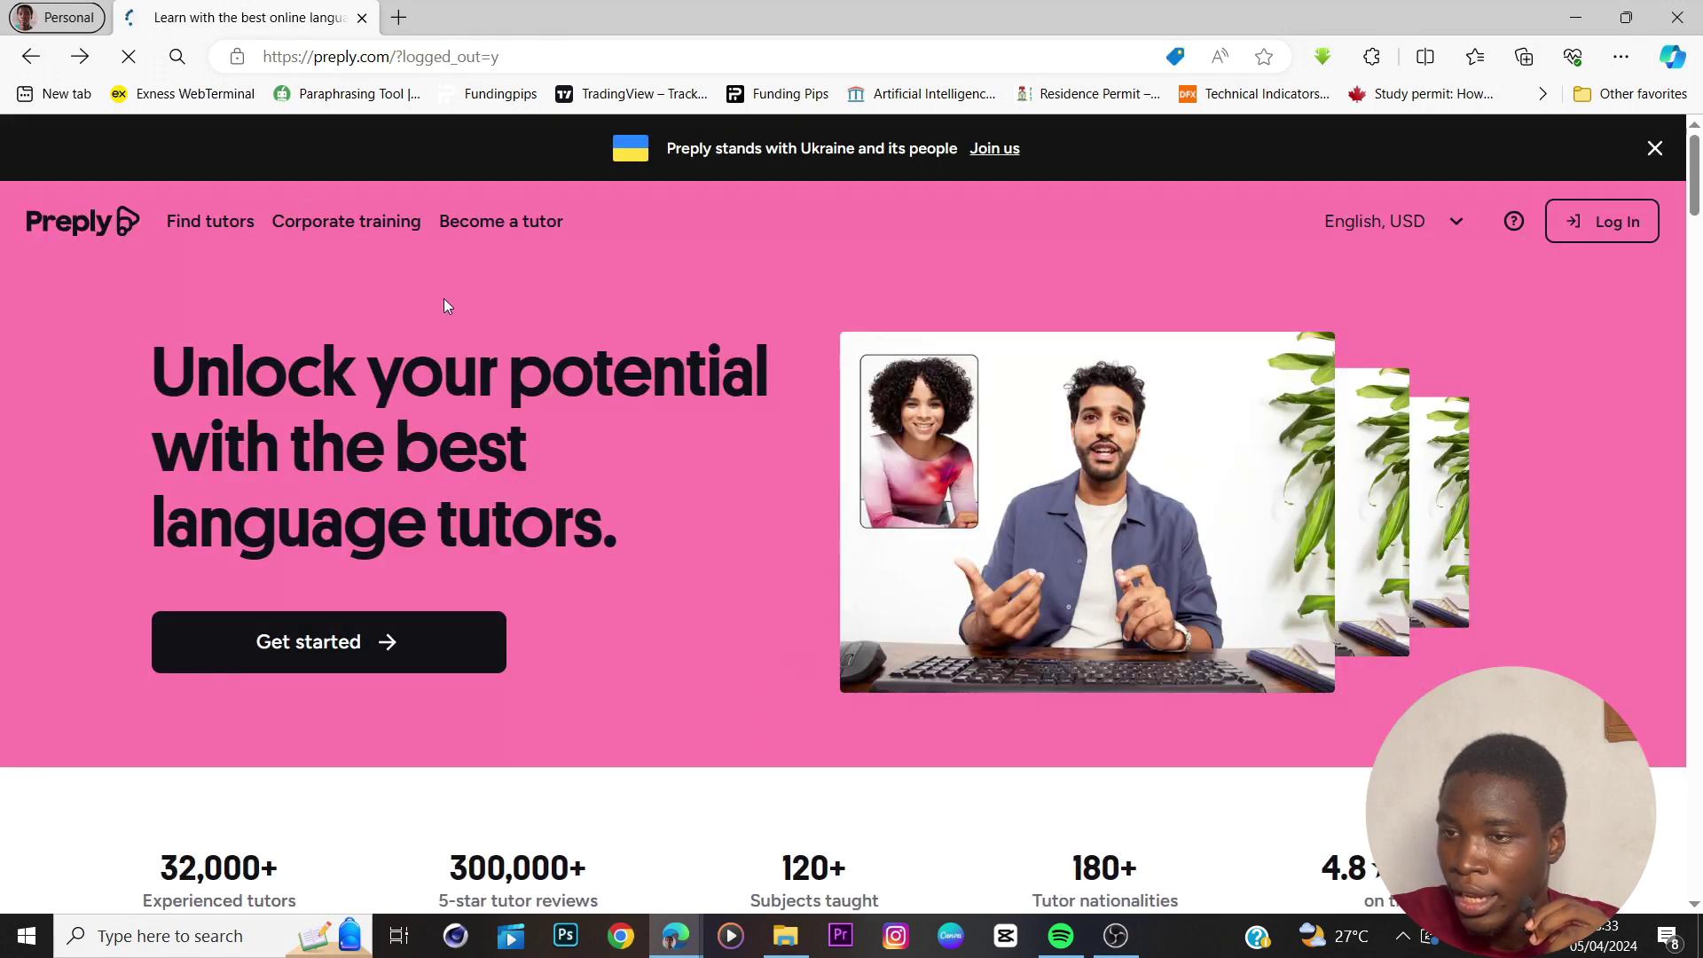
{"action": "left_click", "coordinate": [512, 244]}
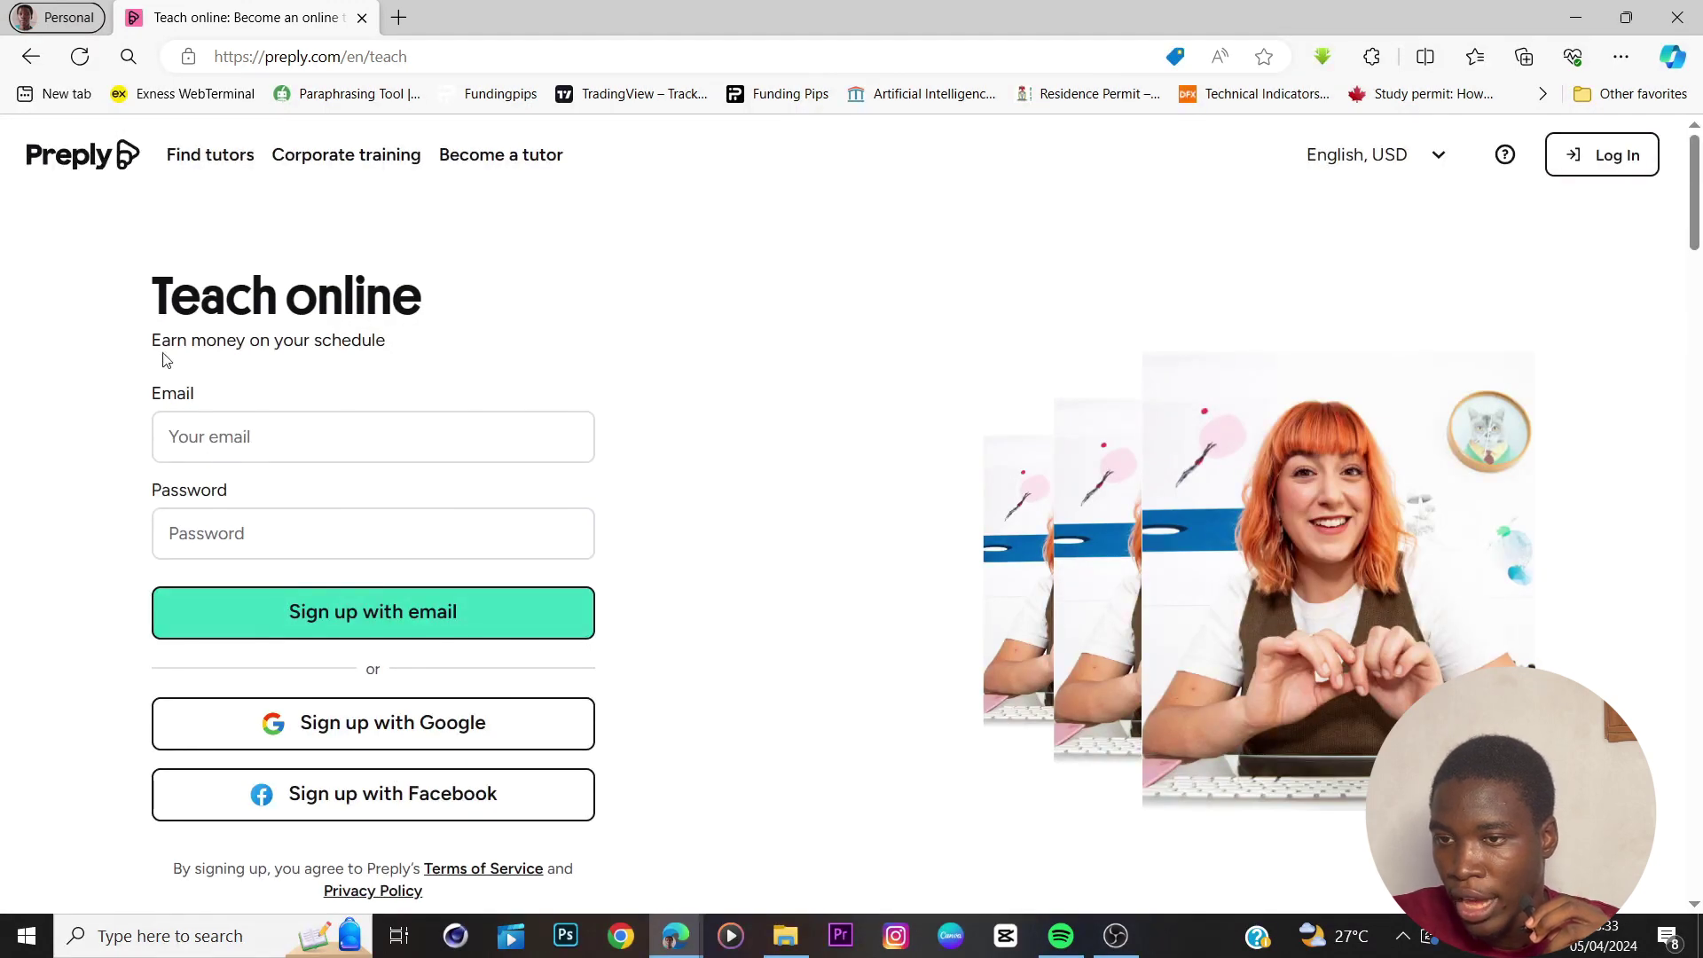
{"action": "left_click_drag", "start_coordinate": [107, 318], "coordinate": [470, 313]}
{"action": "left_click_drag", "start_coordinate": [129, 352], "coordinate": [320, 372]}
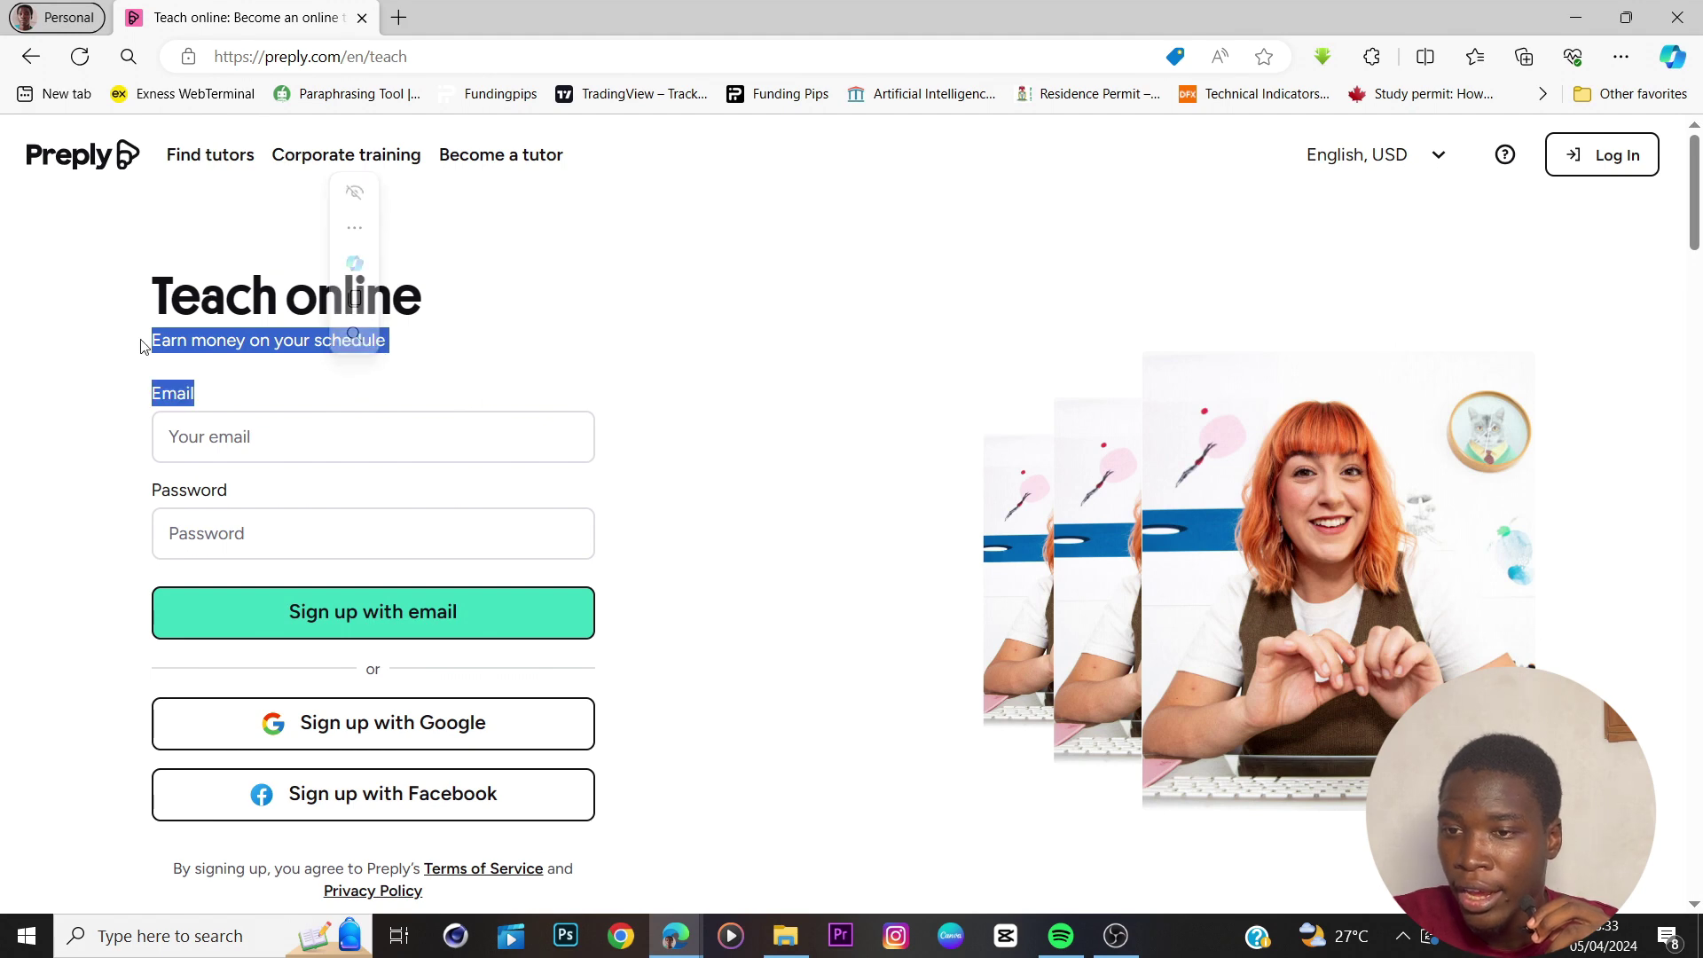
{"action": "left_click_drag", "start_coordinate": [155, 344], "coordinate": [383, 346]}
{"action": "left_click", "coordinate": [283, 362]}
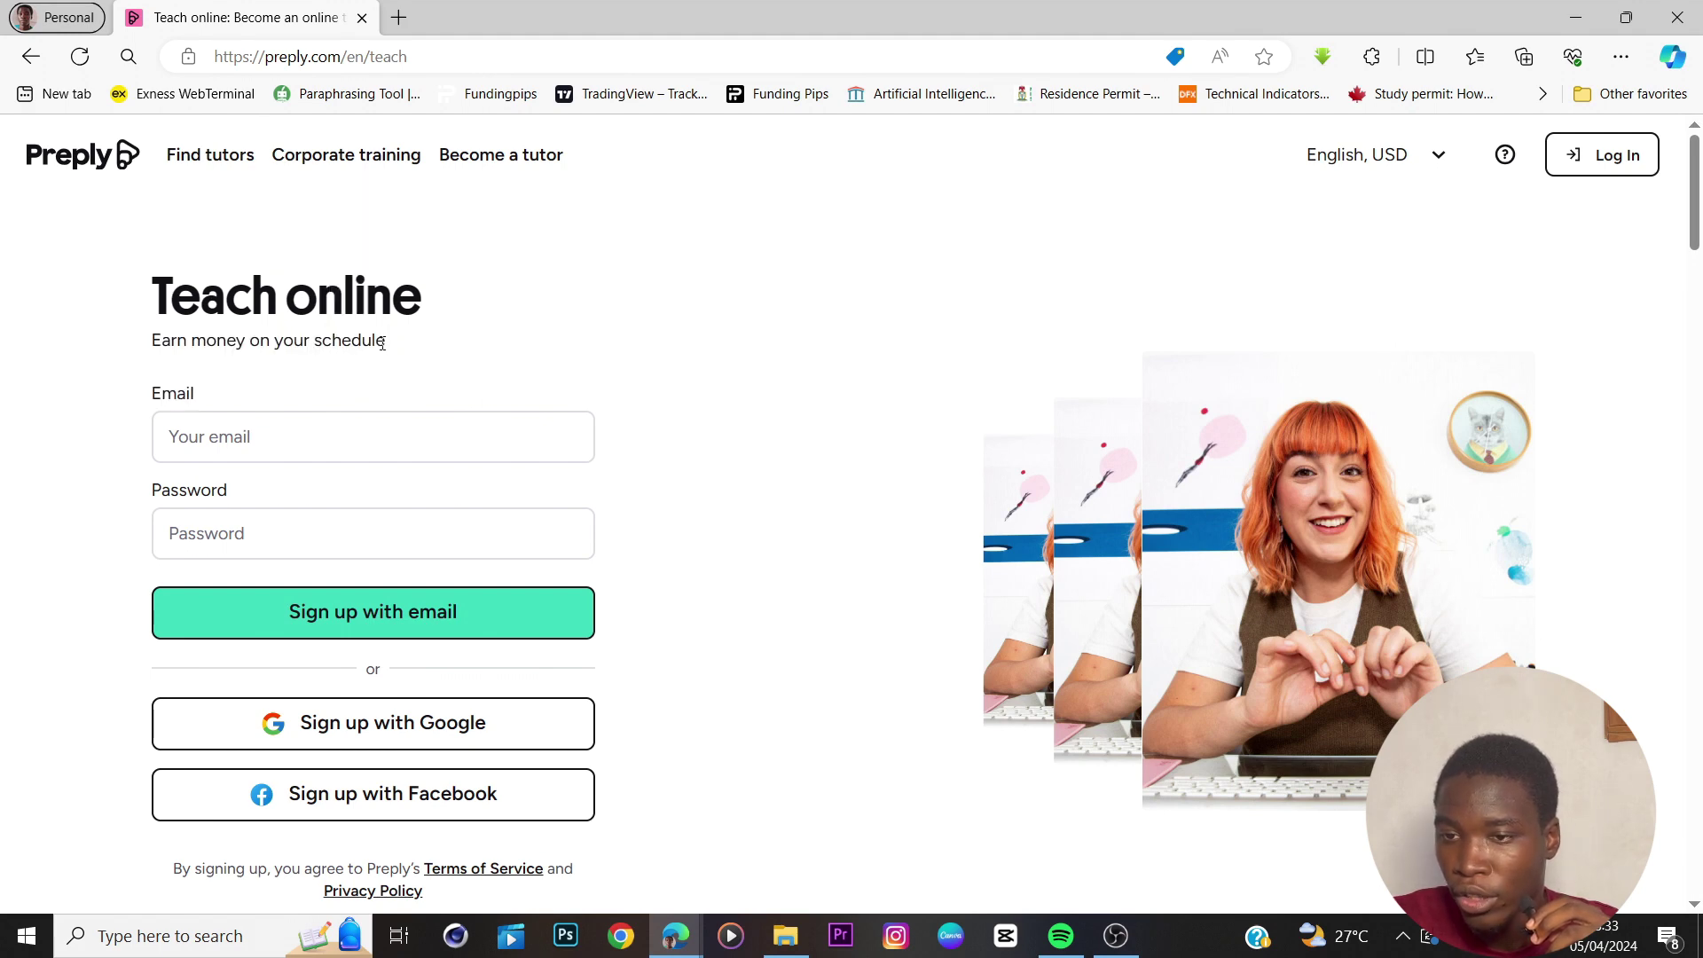
Fill in the email address and account password on the Teach online sign-up form.
{"action": "left_click", "coordinate": [258, 435]}
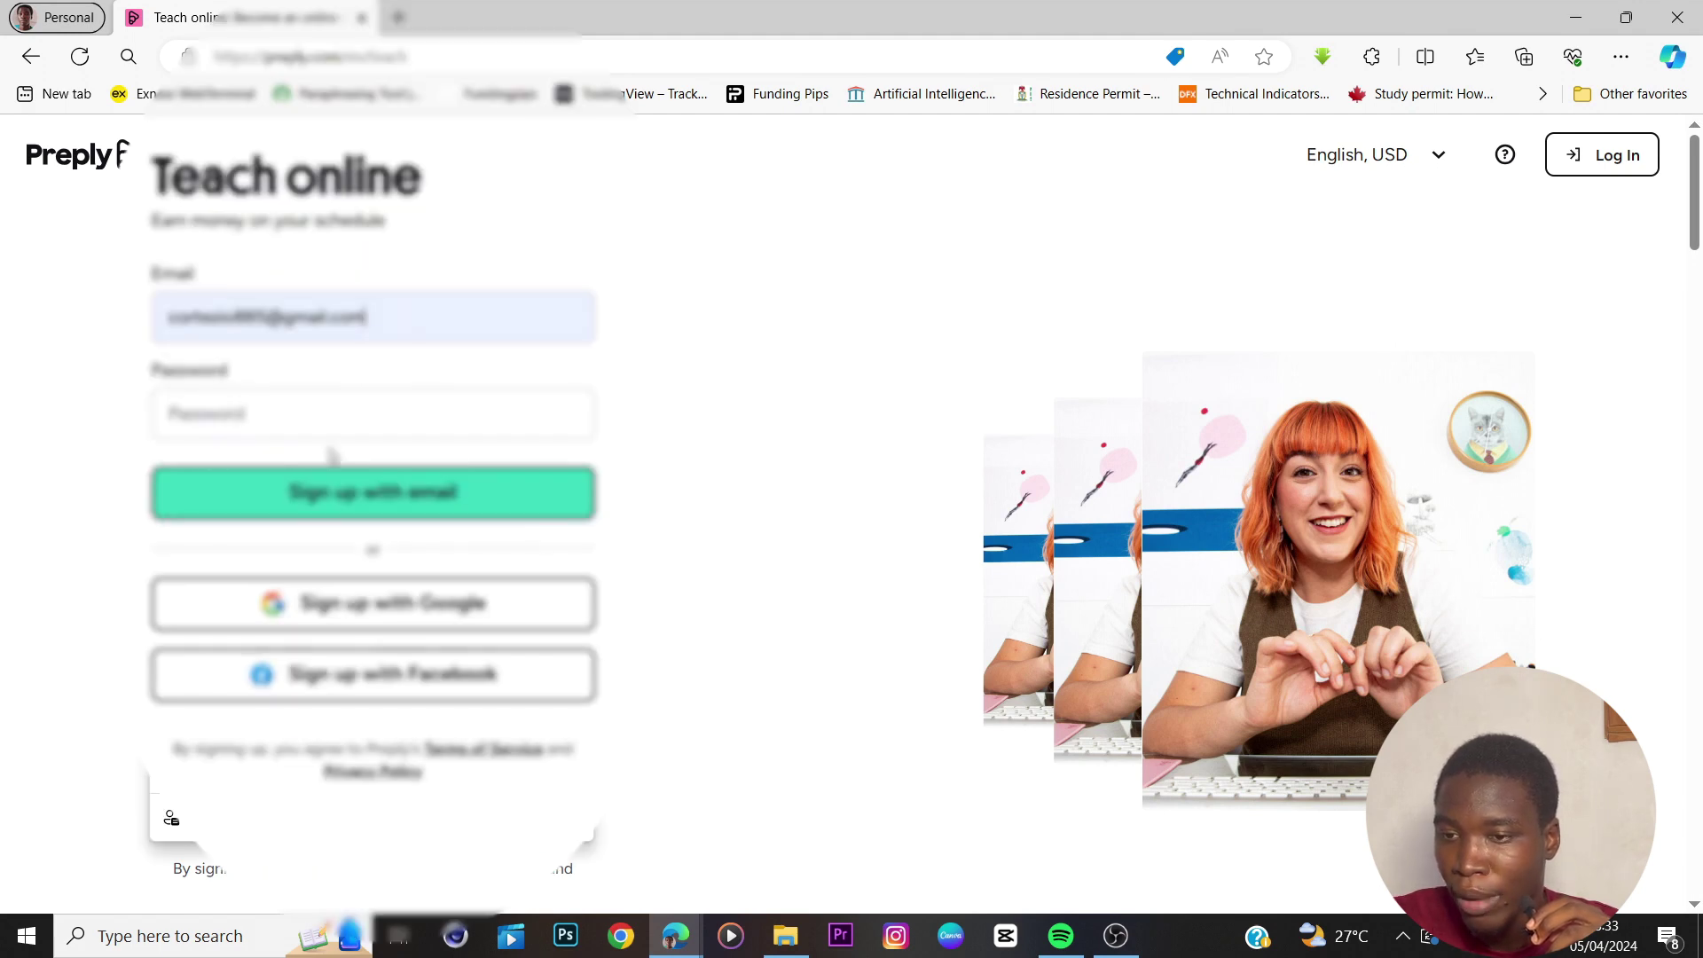
{"action": "type", "text": "**********"}
{"action": "scroll", "coordinate": [477, 366], "scroll_direction": "down", "scroll_amount": 1}
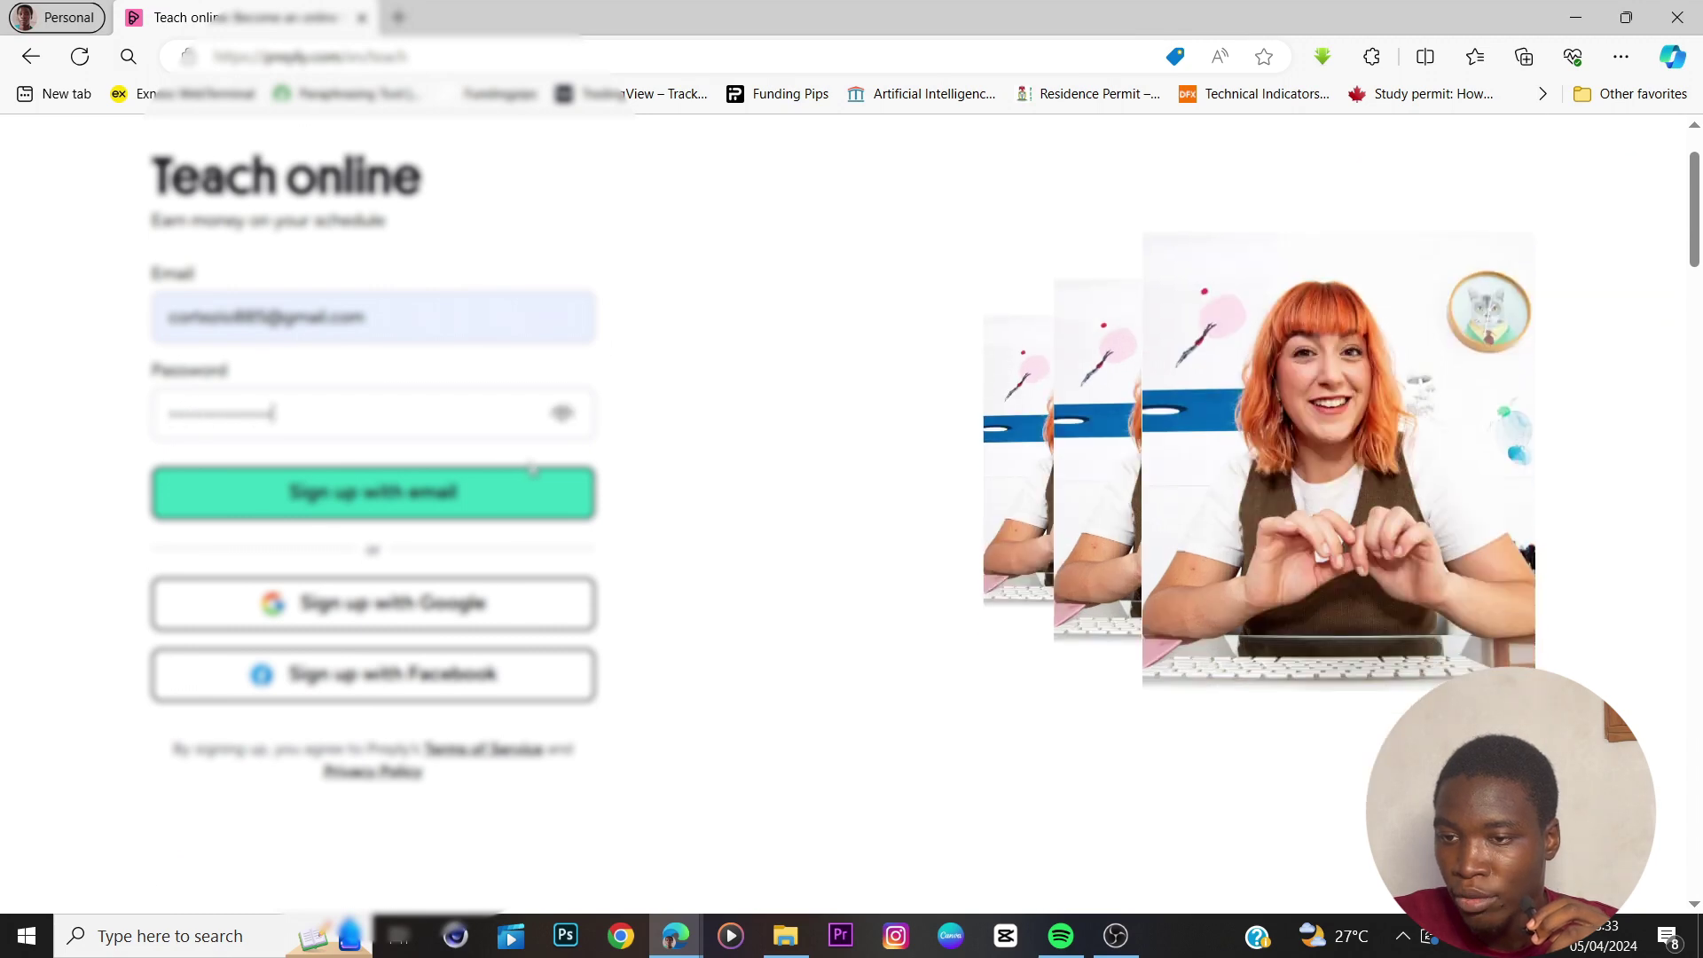
{"action": "left_click", "coordinate": [486, 413]}
{"action": "type", "text": "**"}
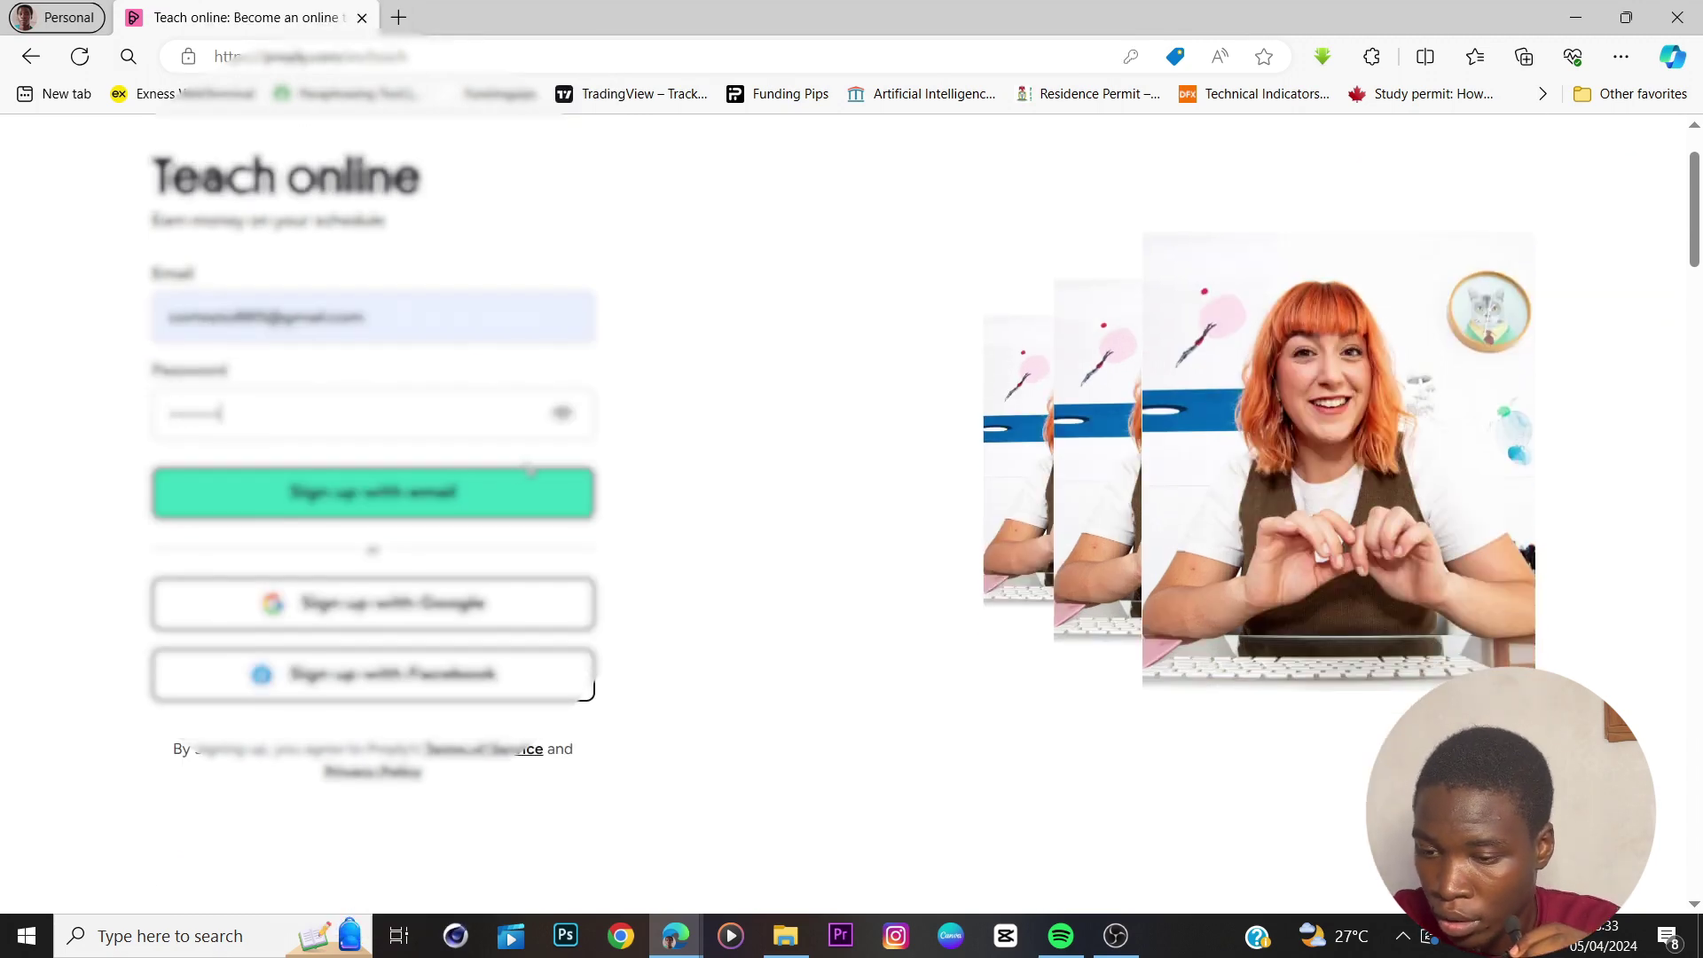
{"action": "type", "text": "*********"}
{"action": "type", "text": "***"}
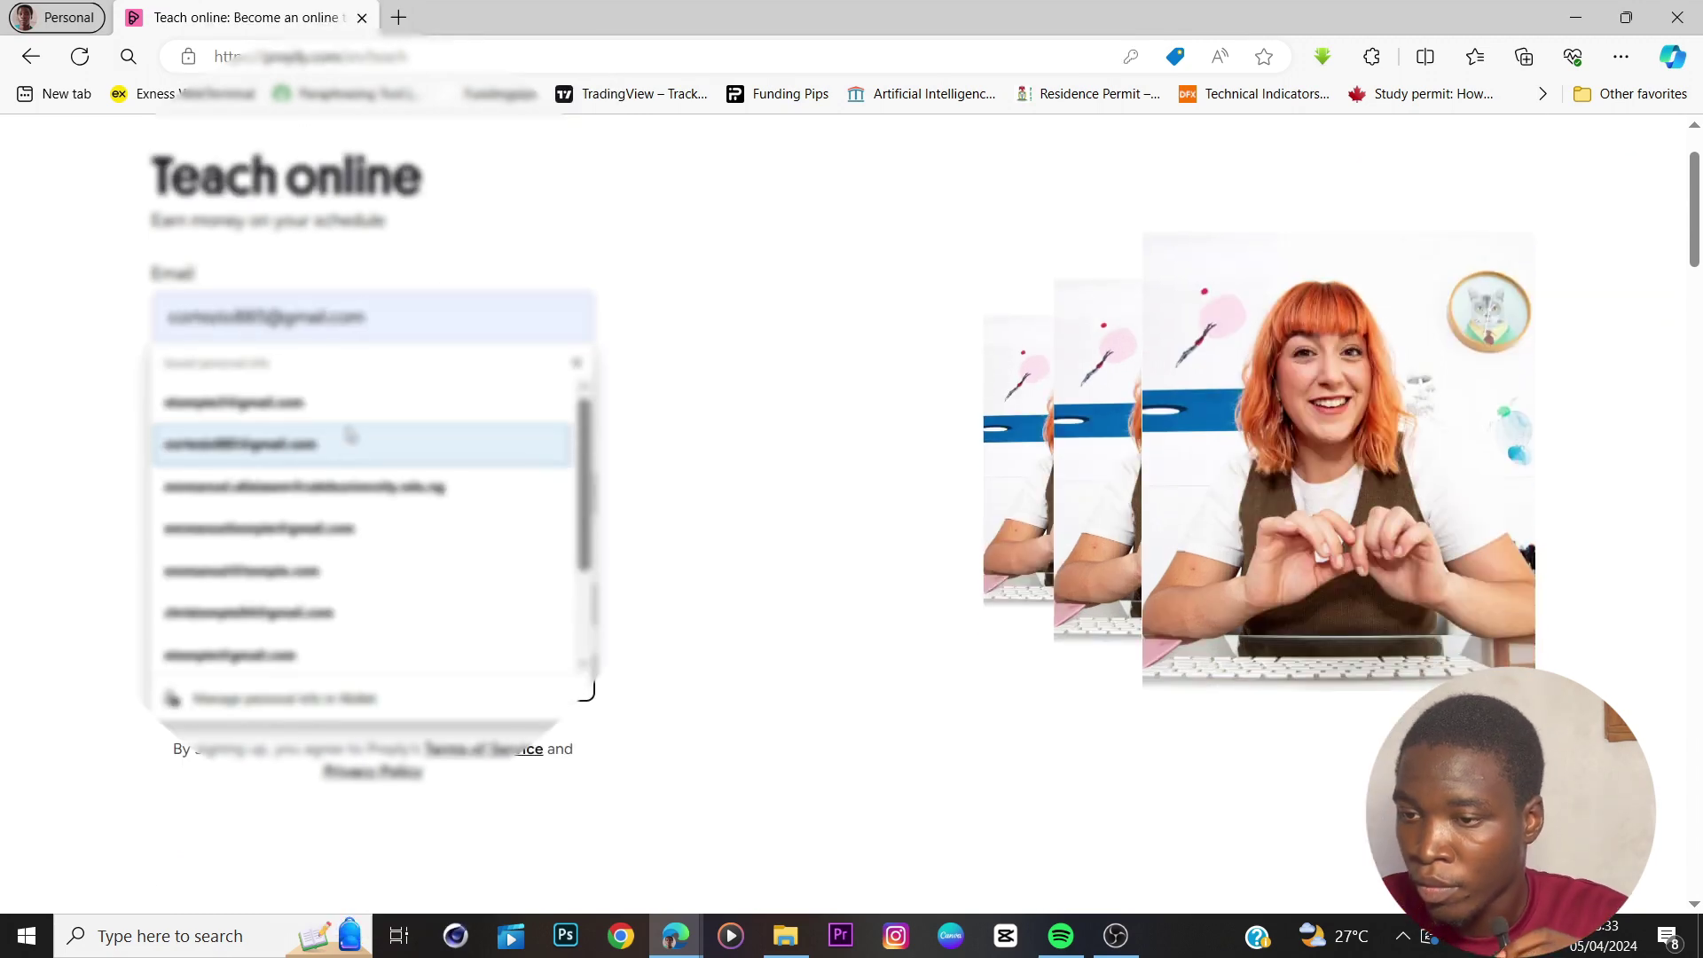
Re-enter the account password and sign up with email, accepting the browser's offer to save the password.
{"action": "left_click", "coordinate": [348, 436]}
{"action": "left_click", "coordinate": [319, 425]}
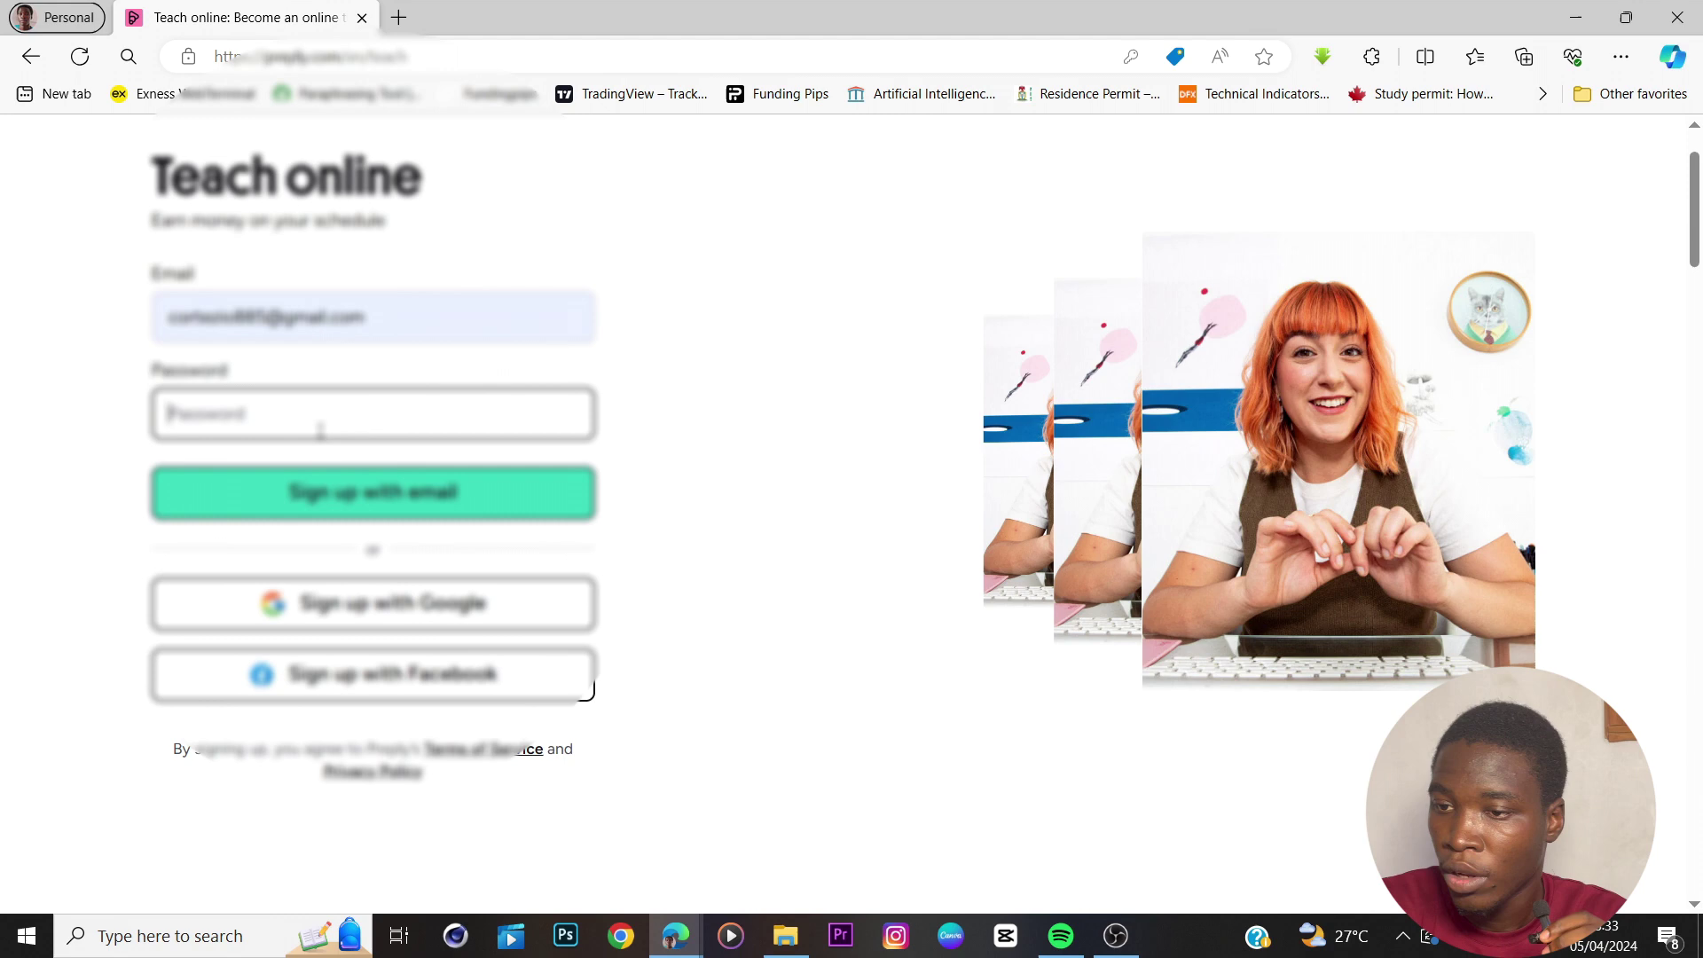
{"action": "type", "text": "************"}
{"action": "left_click", "coordinate": [529, 469]}
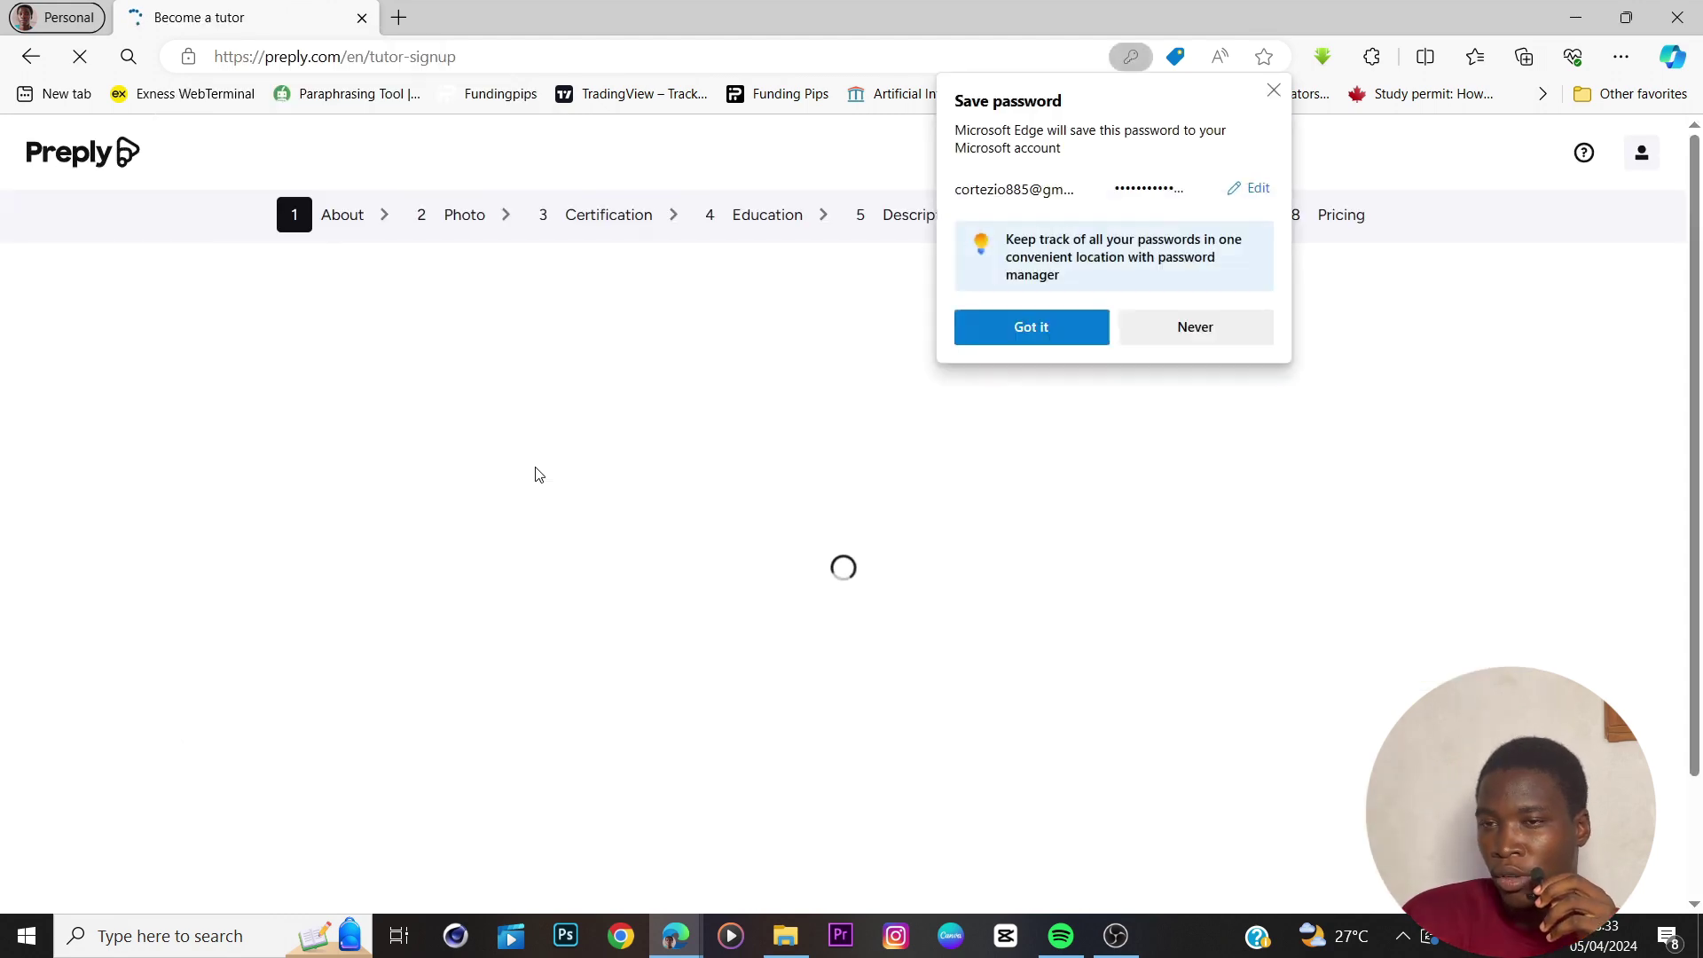
{"action": "left_click", "coordinate": [1027, 328]}
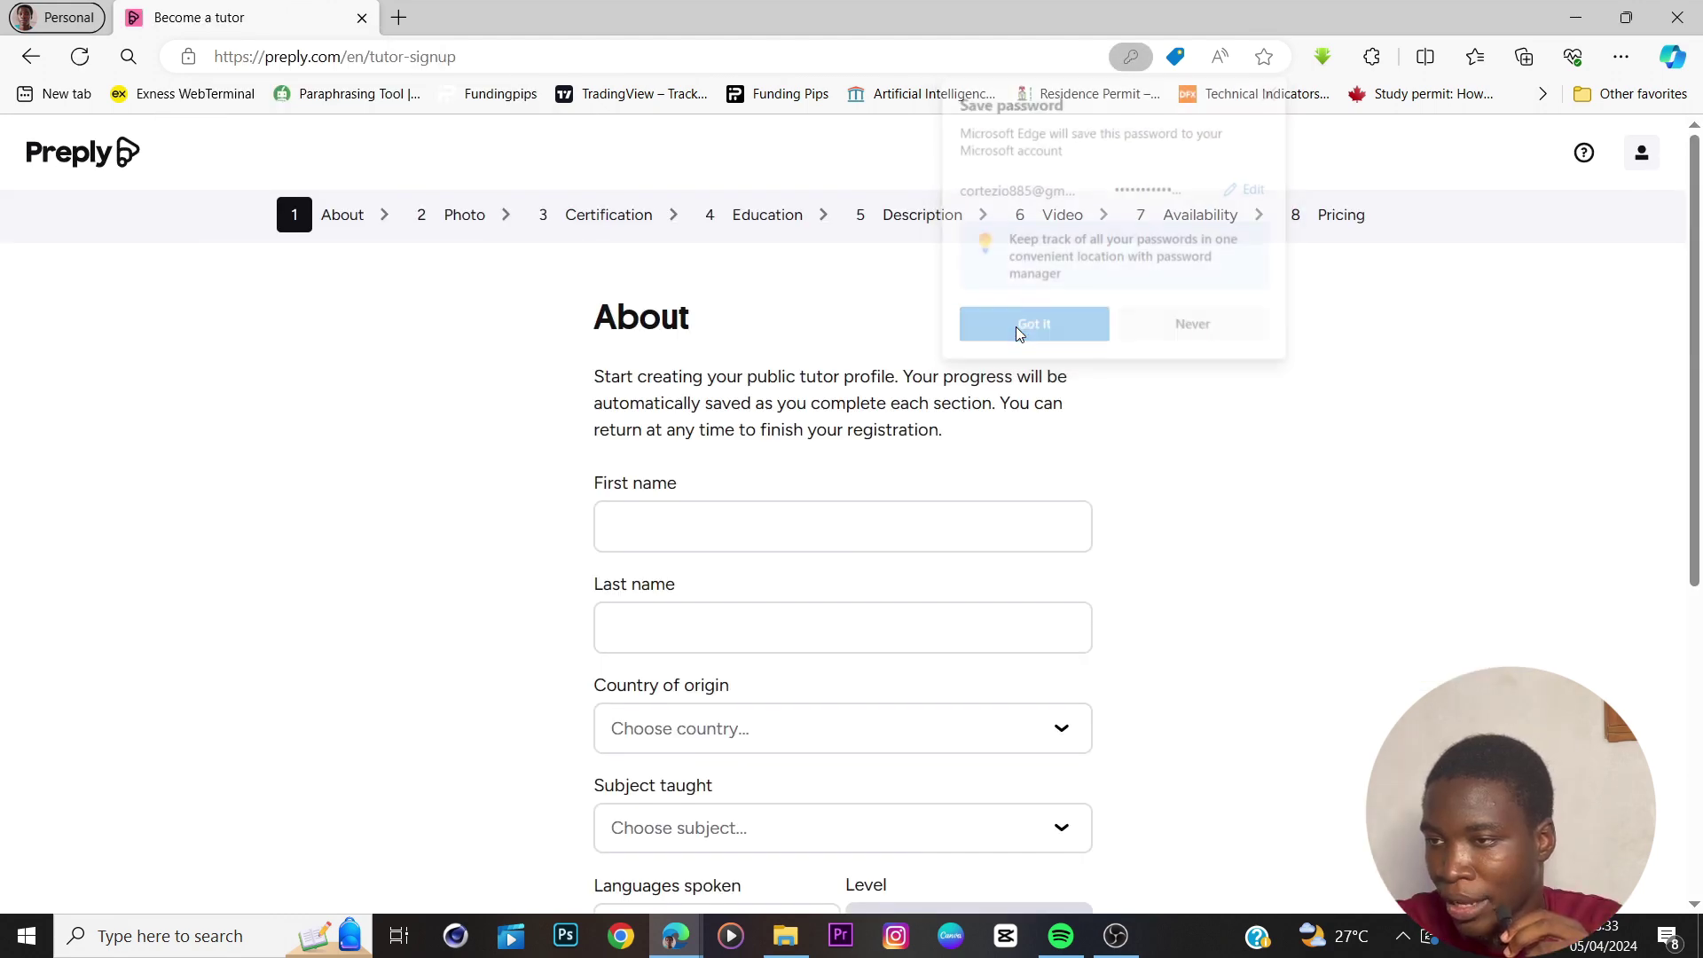
Review the About section's introduction and the fields required for the tutor profile.
{"action": "scroll", "coordinate": [1003, 350], "scroll_direction": "down", "scroll_amount": 3}
{"action": "scroll", "coordinate": [1000, 350], "scroll_direction": "up", "scroll_amount": 3}
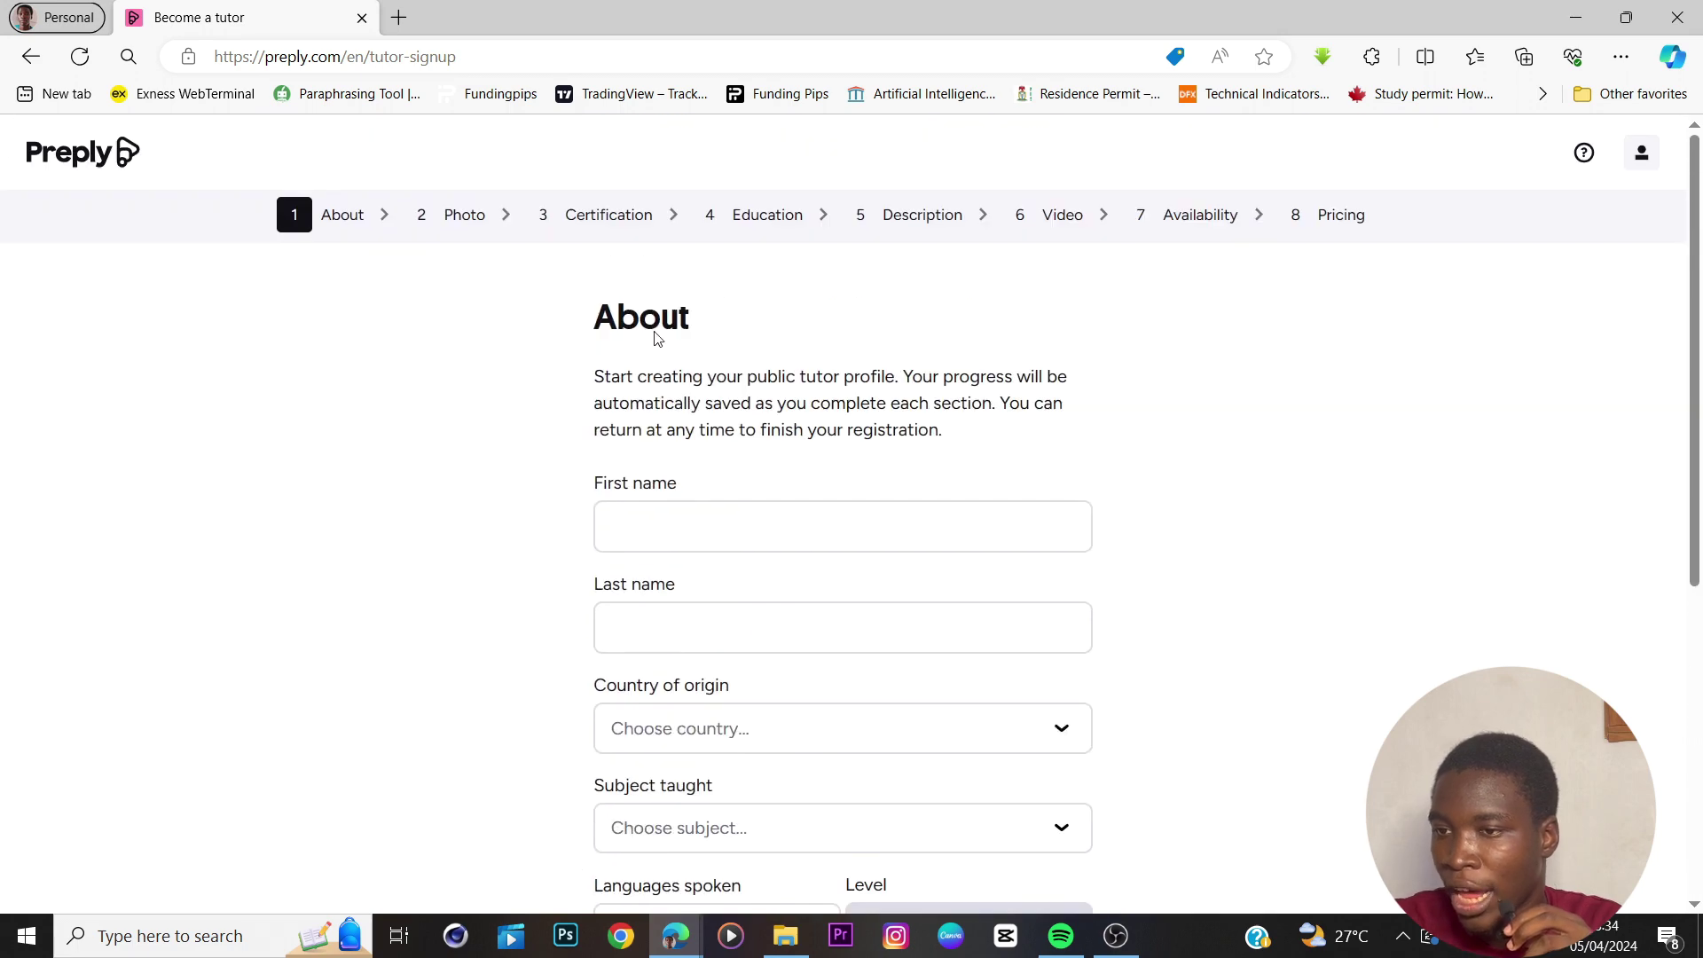
{"action": "scroll", "coordinate": [770, 378], "scroll_direction": "down", "scroll_amount": 5}
{"action": "scroll", "coordinate": [771, 376], "scroll_direction": "up", "scroll_amount": 5}
{"action": "scroll", "coordinate": [772, 374], "scroll_direction": "down", "scroll_amount": 1}
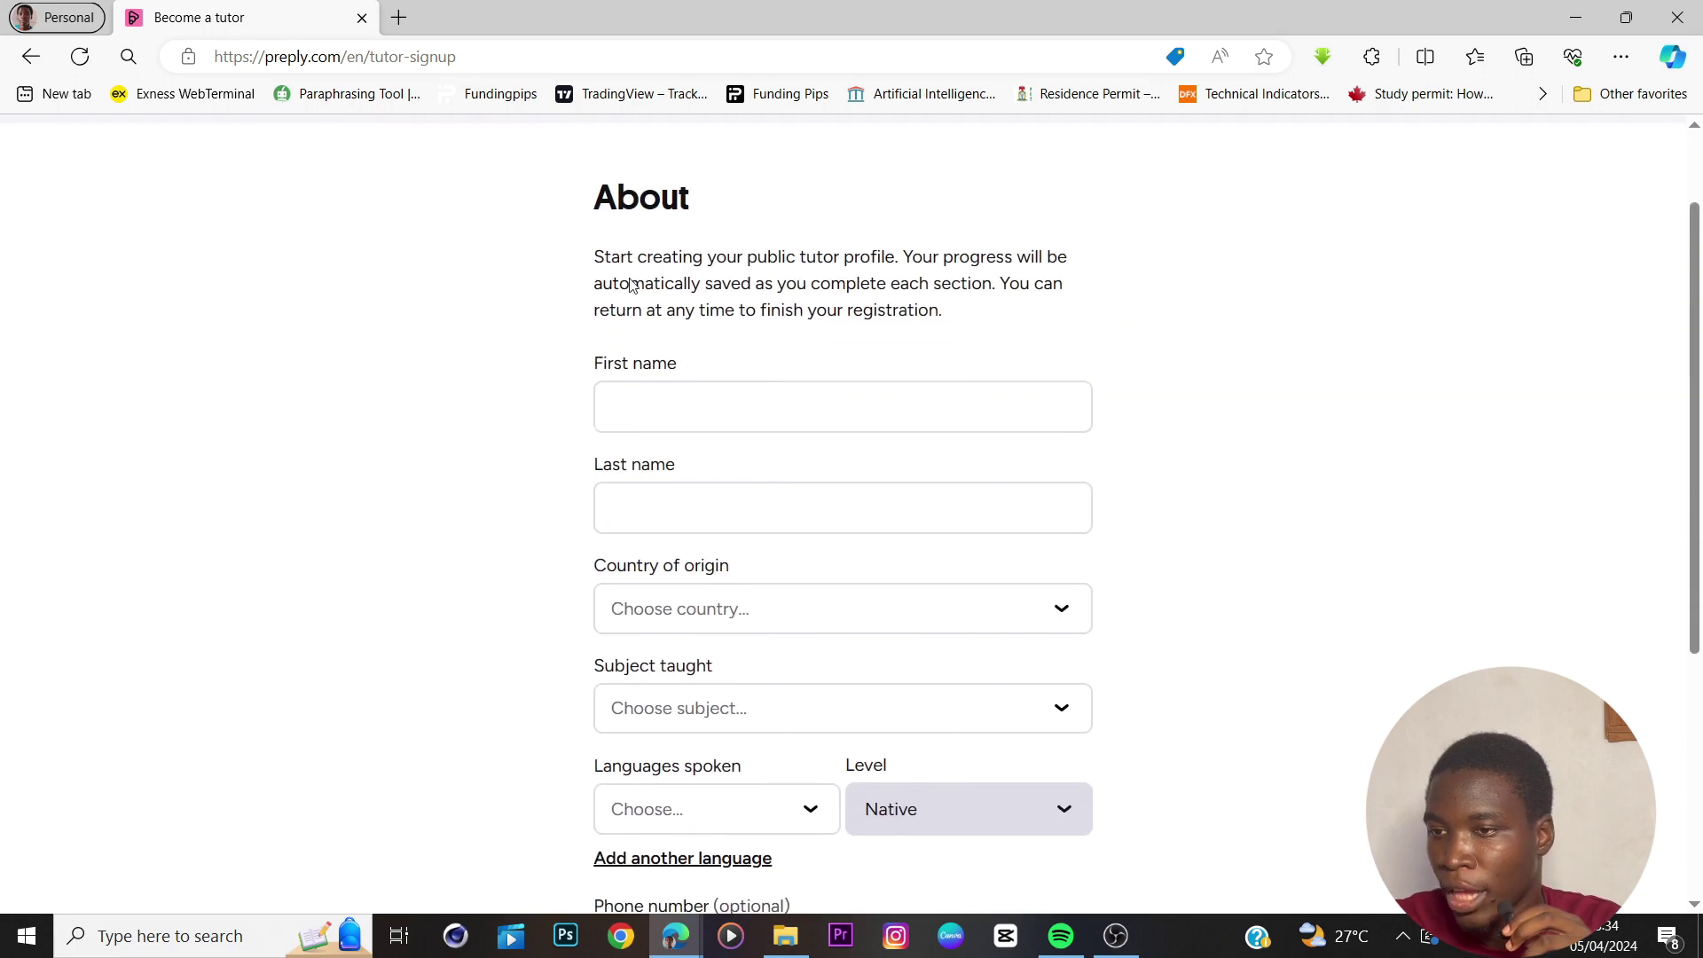
{"action": "left_click_drag", "start_coordinate": [510, 191], "coordinate": [834, 203]}
{"action": "left_click_drag", "start_coordinate": [592, 257], "coordinate": [889, 284]}
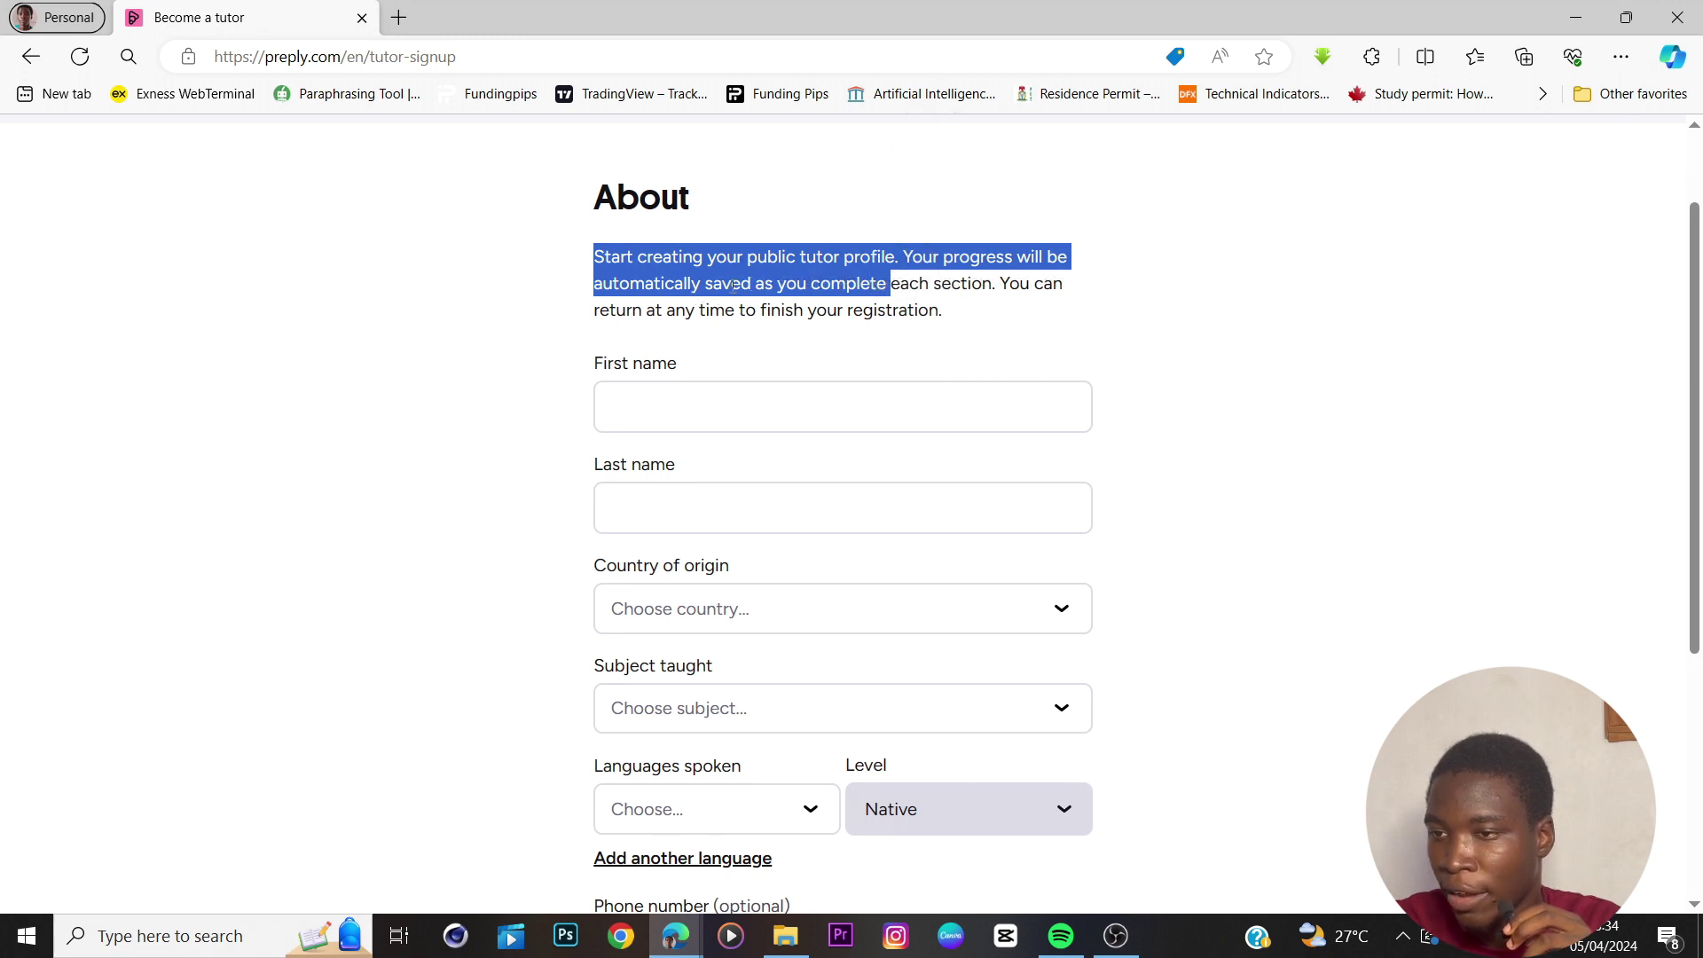
{"action": "left_click", "coordinate": [764, 286]}
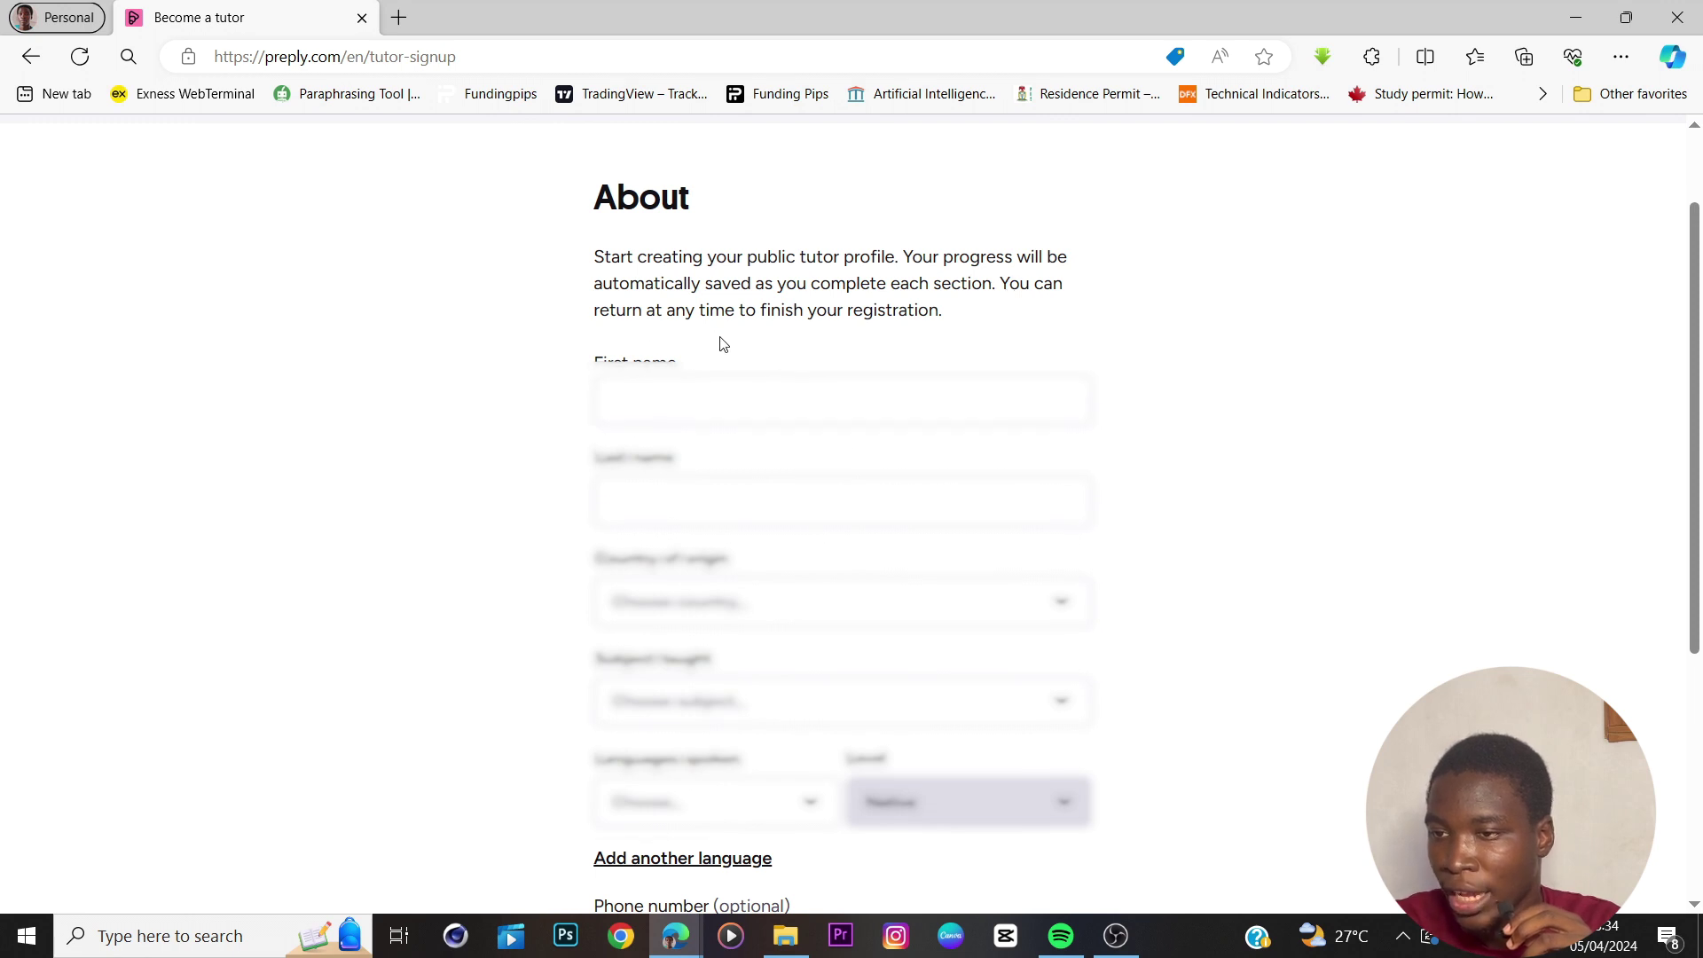
Fill in the first name, last name, country of origin and phone number from a saved personal info entry.
{"action": "scroll", "coordinate": [720, 342], "scroll_direction": "down", "scroll_amount": 1}
{"action": "left_click", "coordinate": [737, 286]}
{"action": "left_click", "coordinate": [736, 287]}
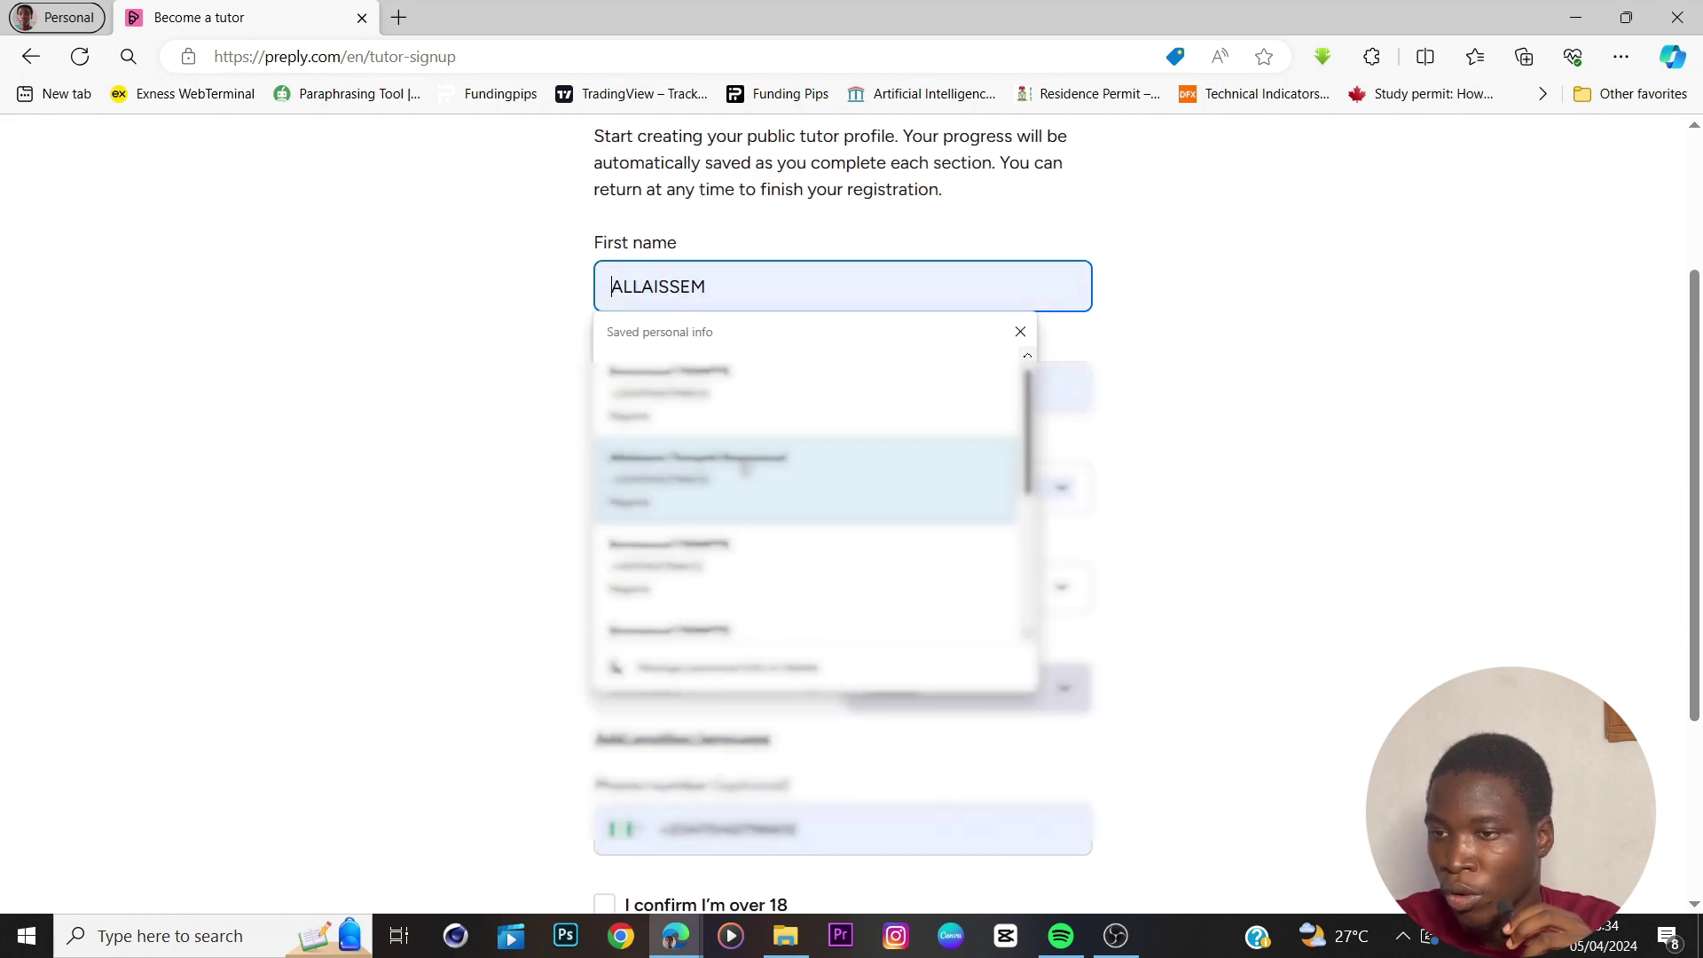
{"action": "left_click", "coordinate": [754, 379]}
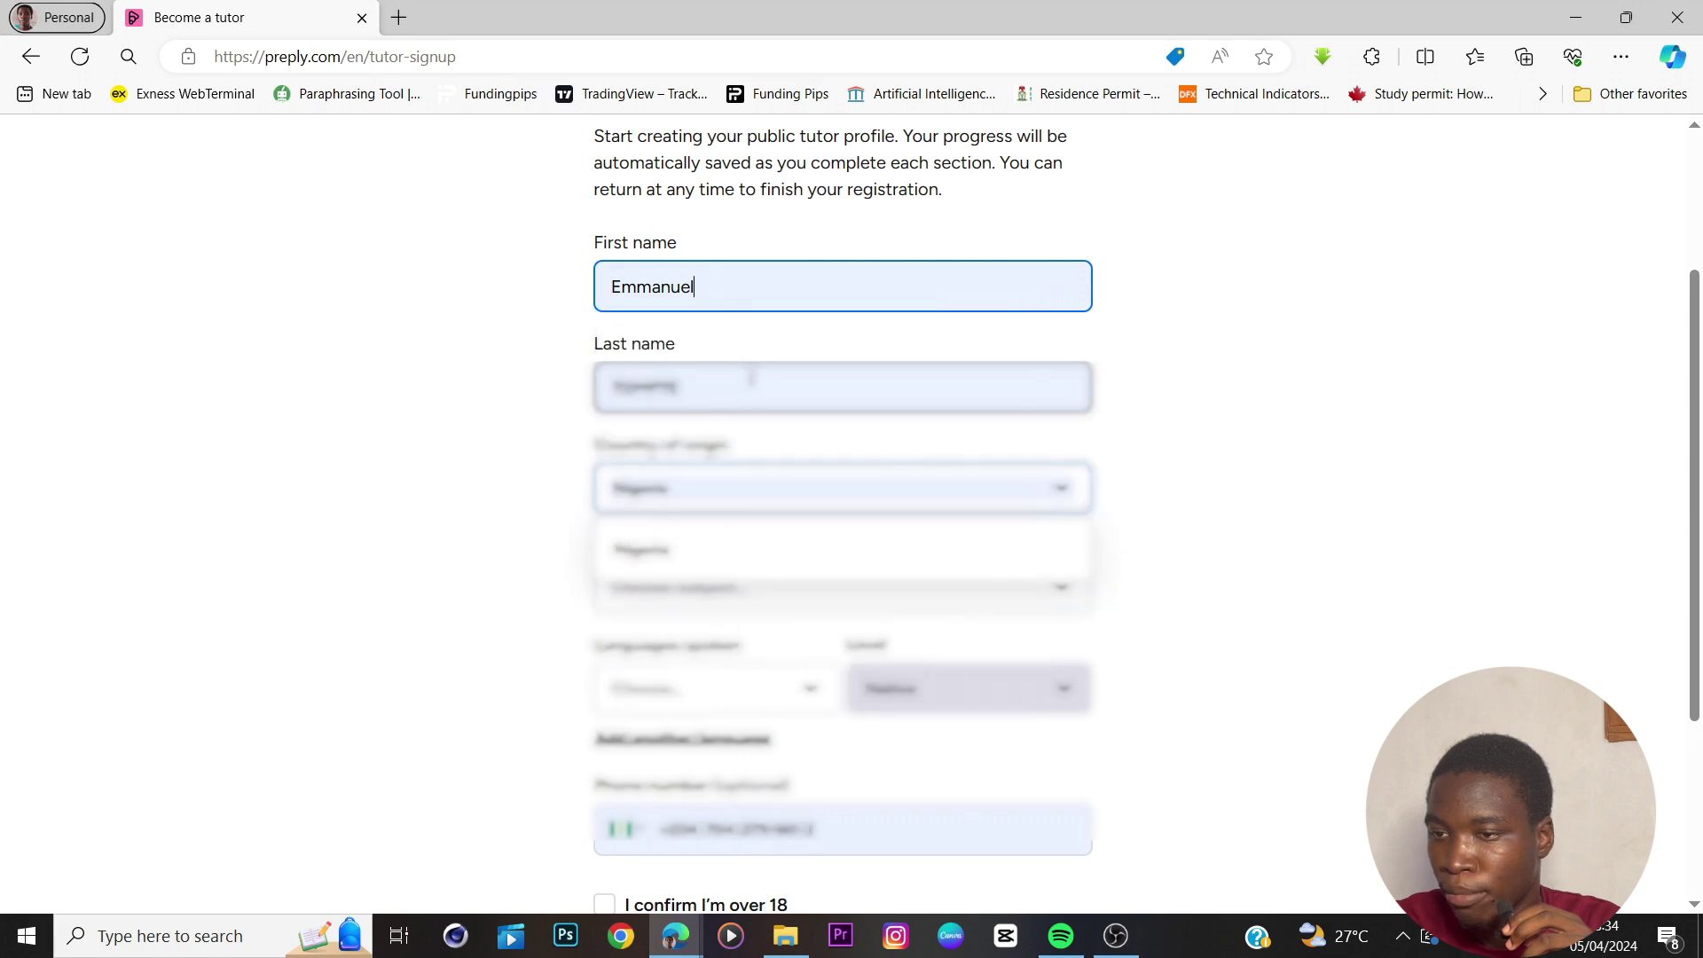
Set the subject taught to English and choose a spoken language.
{"action": "scroll", "coordinate": [870, 492], "scroll_direction": "down", "scroll_amount": 2}
{"action": "scroll", "coordinate": [843, 488], "scroll_direction": "up", "scroll_amount": 1}
{"action": "left_click", "coordinate": [757, 467]}
{"action": "left_click", "coordinate": [676, 530]}
{"action": "scroll", "coordinate": [742, 494], "scroll_direction": "down", "scroll_amount": 1}
{"action": "left_click", "coordinate": [736, 450]}
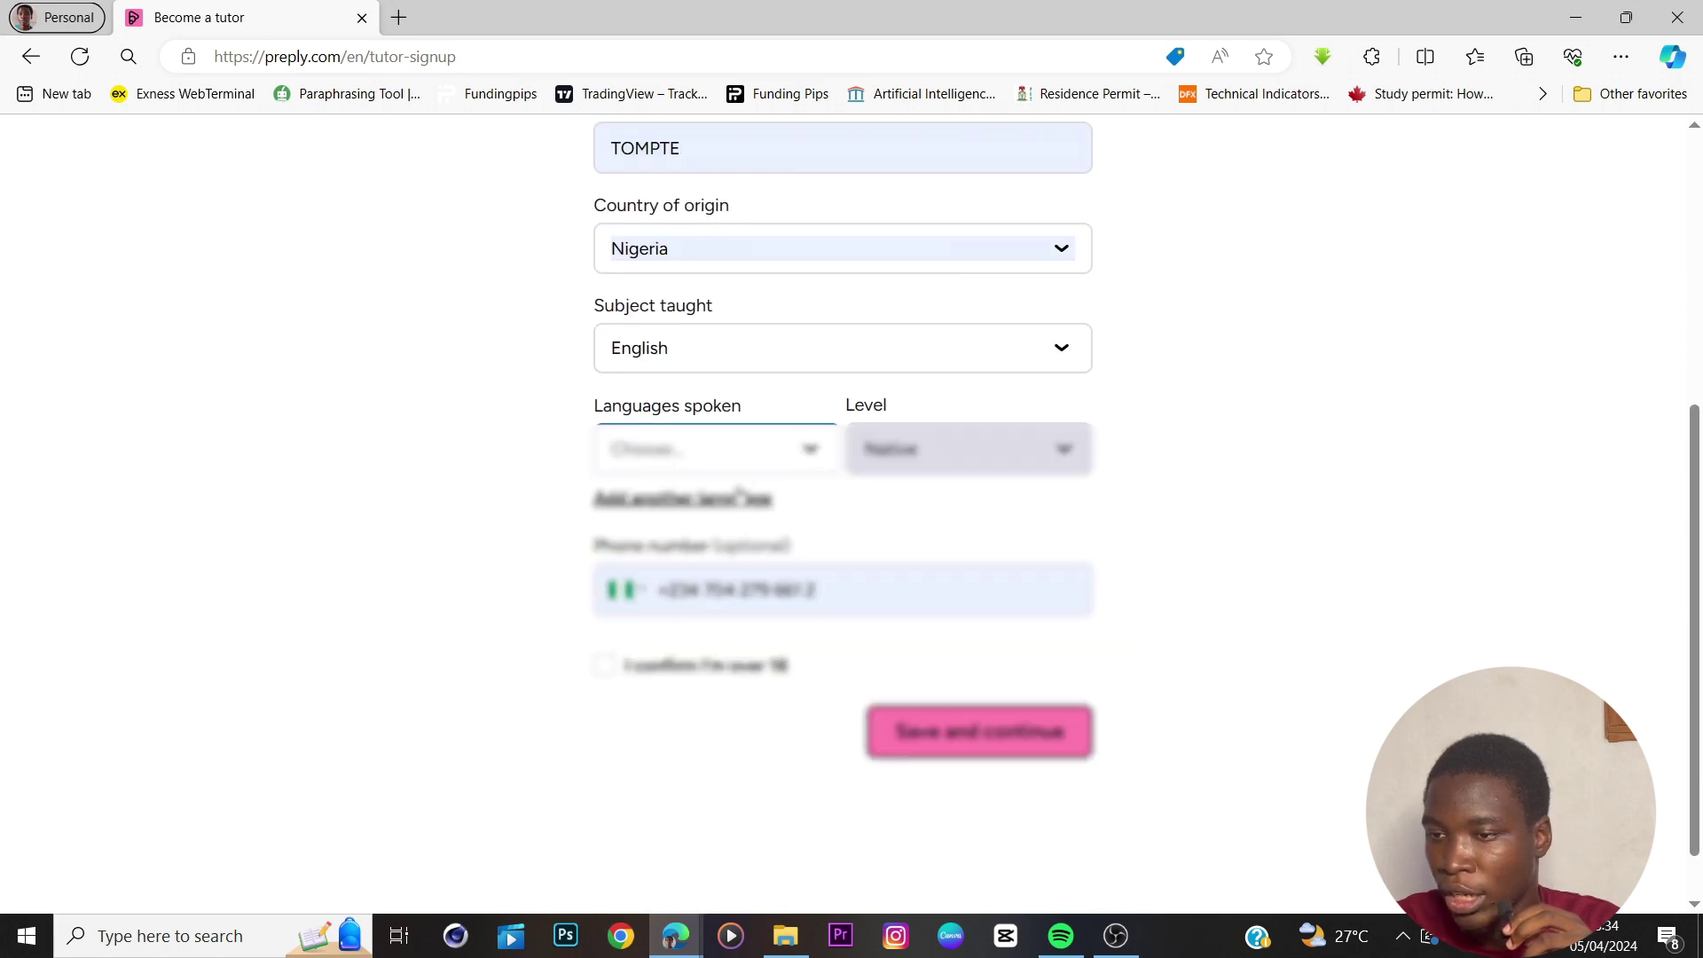
{"action": "scroll", "coordinate": [704, 551], "scroll_direction": "down", "scroll_amount": 10}
{"action": "left_click", "coordinate": [704, 564]}
Confirm being over 18 and save the About section to continue to the profile photo.
{"action": "scroll", "coordinate": [768, 582], "scroll_direction": "down", "scroll_amount": 1}
{"action": "left_click", "coordinate": [604, 601]}
{"action": "left_click", "coordinate": [979, 665]}
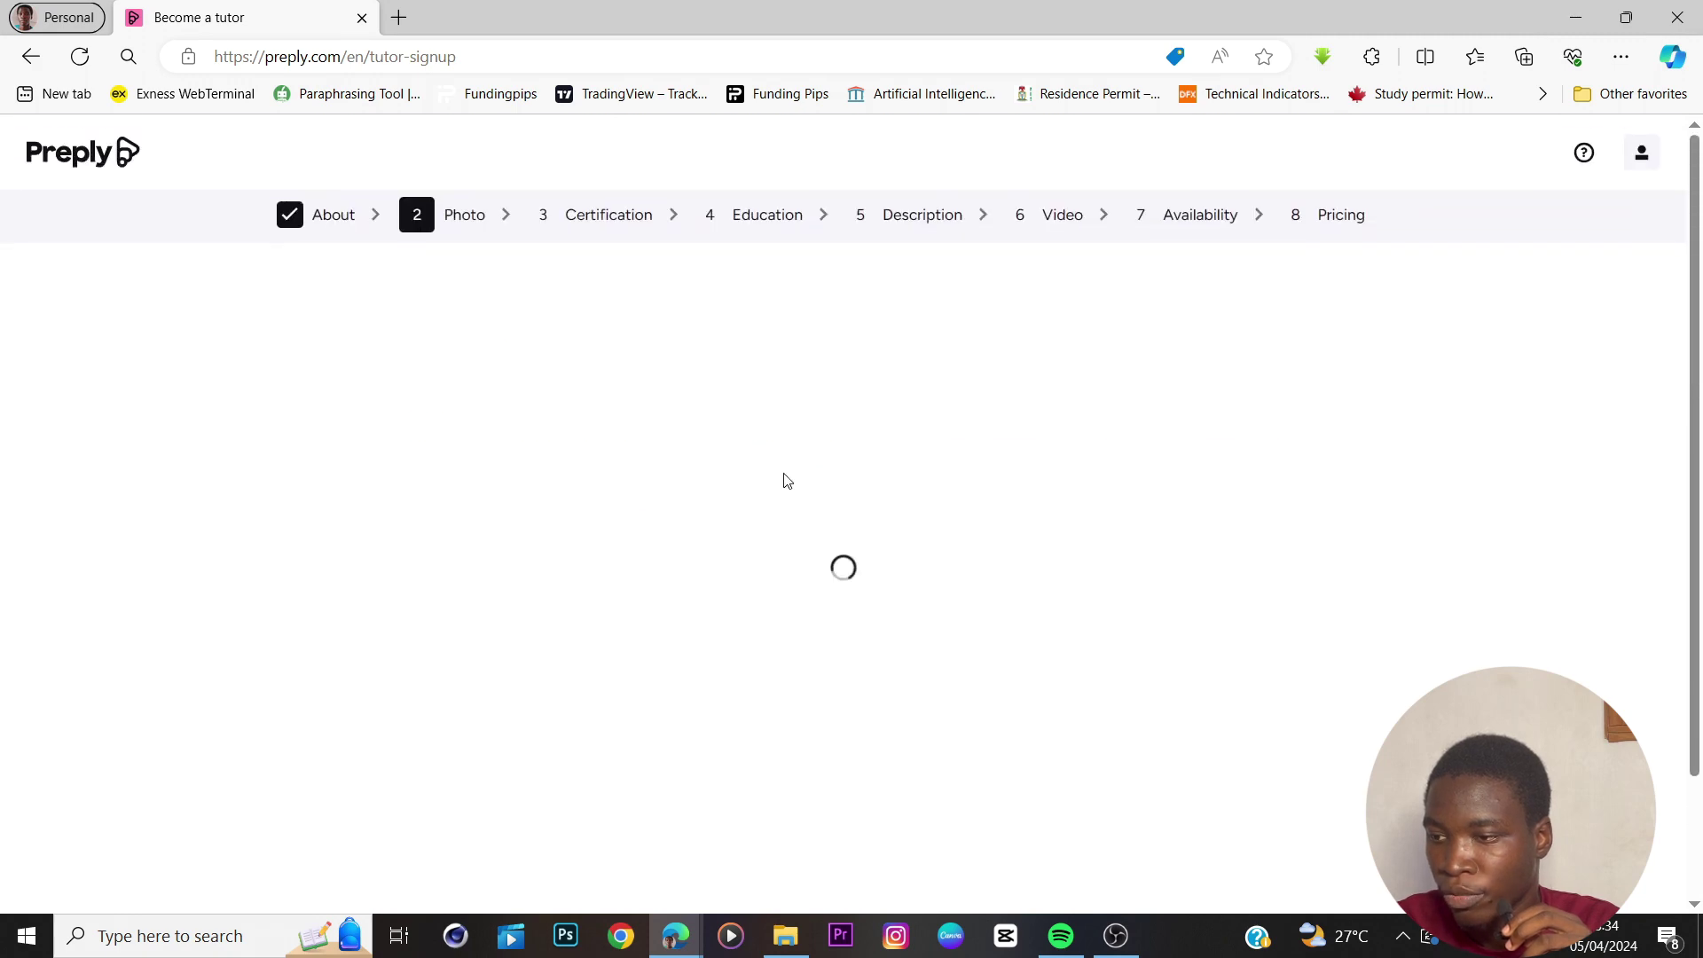
Upload a portrait picture from the computer as the profile photo.
{"action": "scroll", "coordinate": [789, 484], "scroll_direction": "down", "scroll_amount": 1}
{"action": "scroll", "coordinate": [789, 484], "scroll_direction": "up", "scroll_amount": 1}
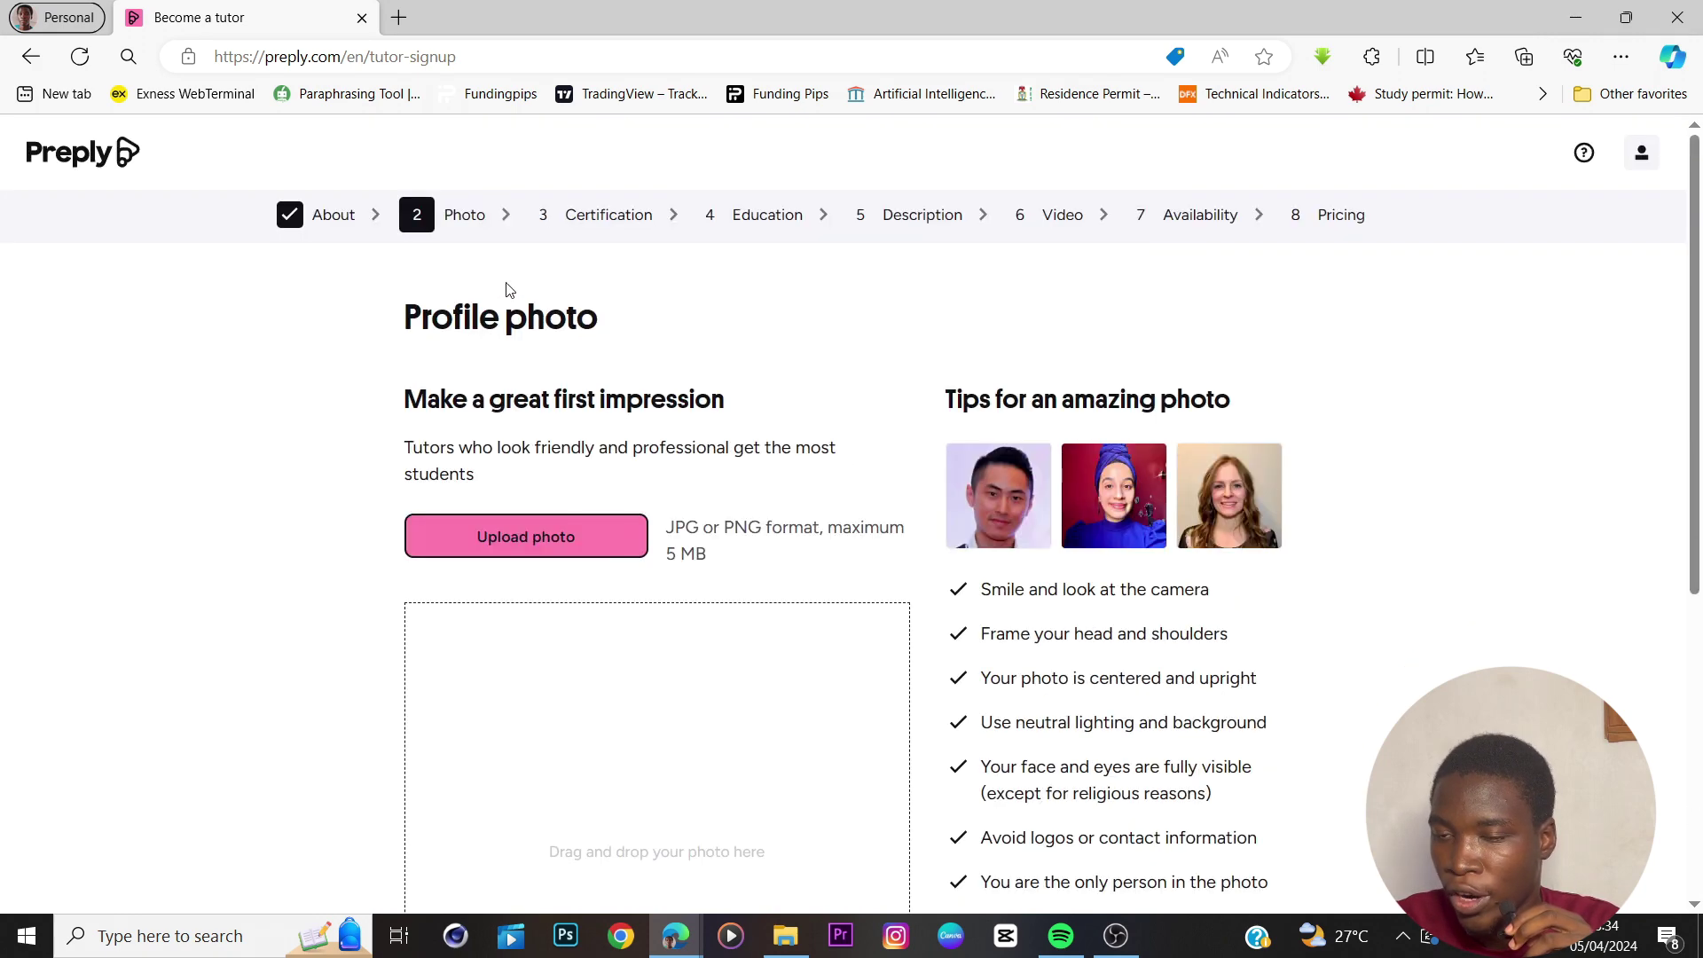
{"action": "scroll", "coordinate": [654, 467], "scroll_direction": "down", "scroll_amount": 1}
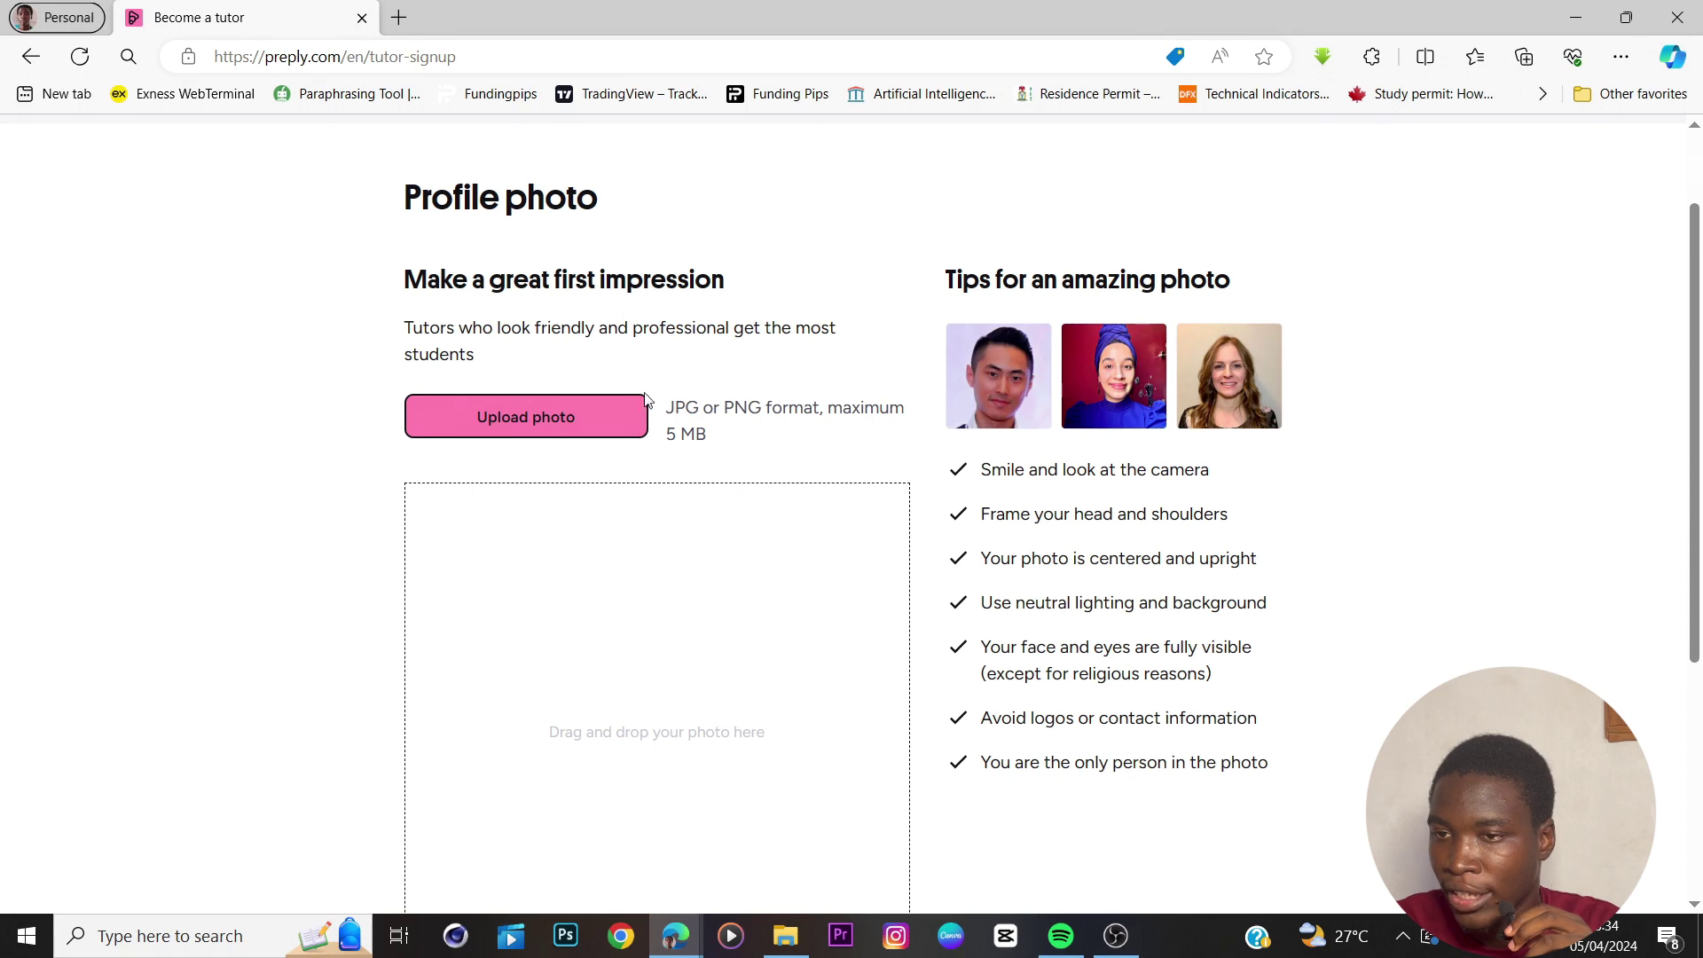
{"action": "left_click", "coordinate": [586, 426]}
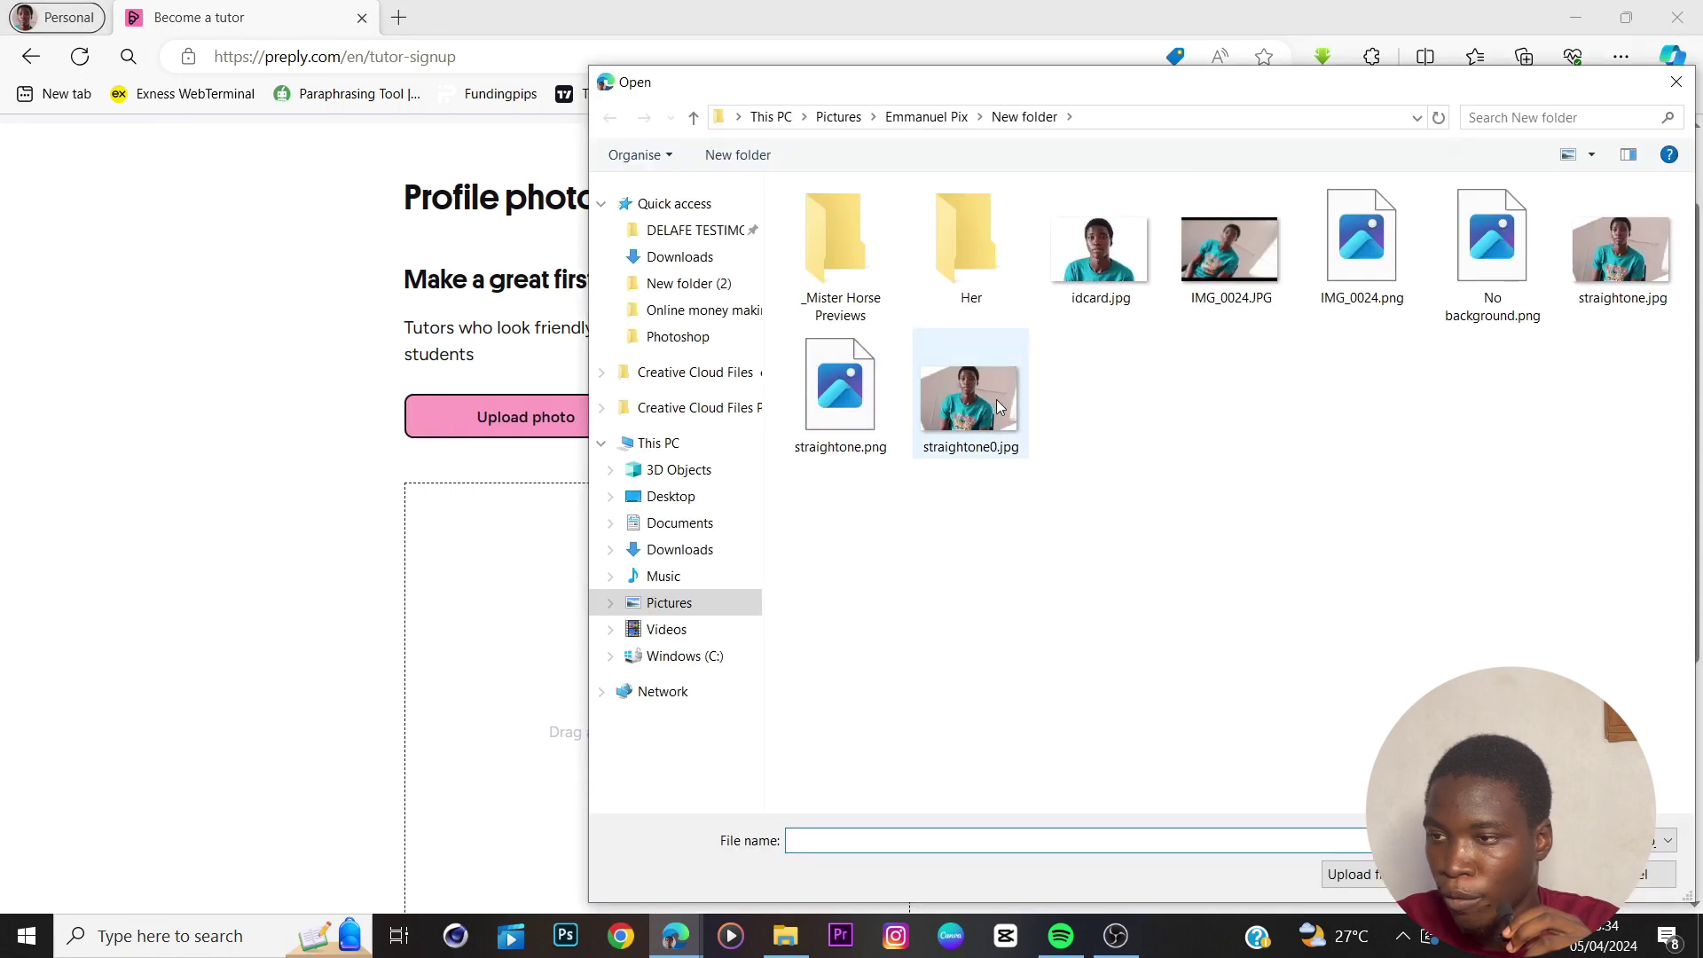
{"action": "double_click", "coordinate": [985, 399]}
Position the crop frame around the head and shoulders and save the profile photo to continue.
{"action": "left_click_drag", "start_coordinate": [692, 562], "coordinate": [686, 455]}
{"action": "scroll", "coordinate": [1024, 519], "scroll_direction": "up", "scroll_amount": 2}
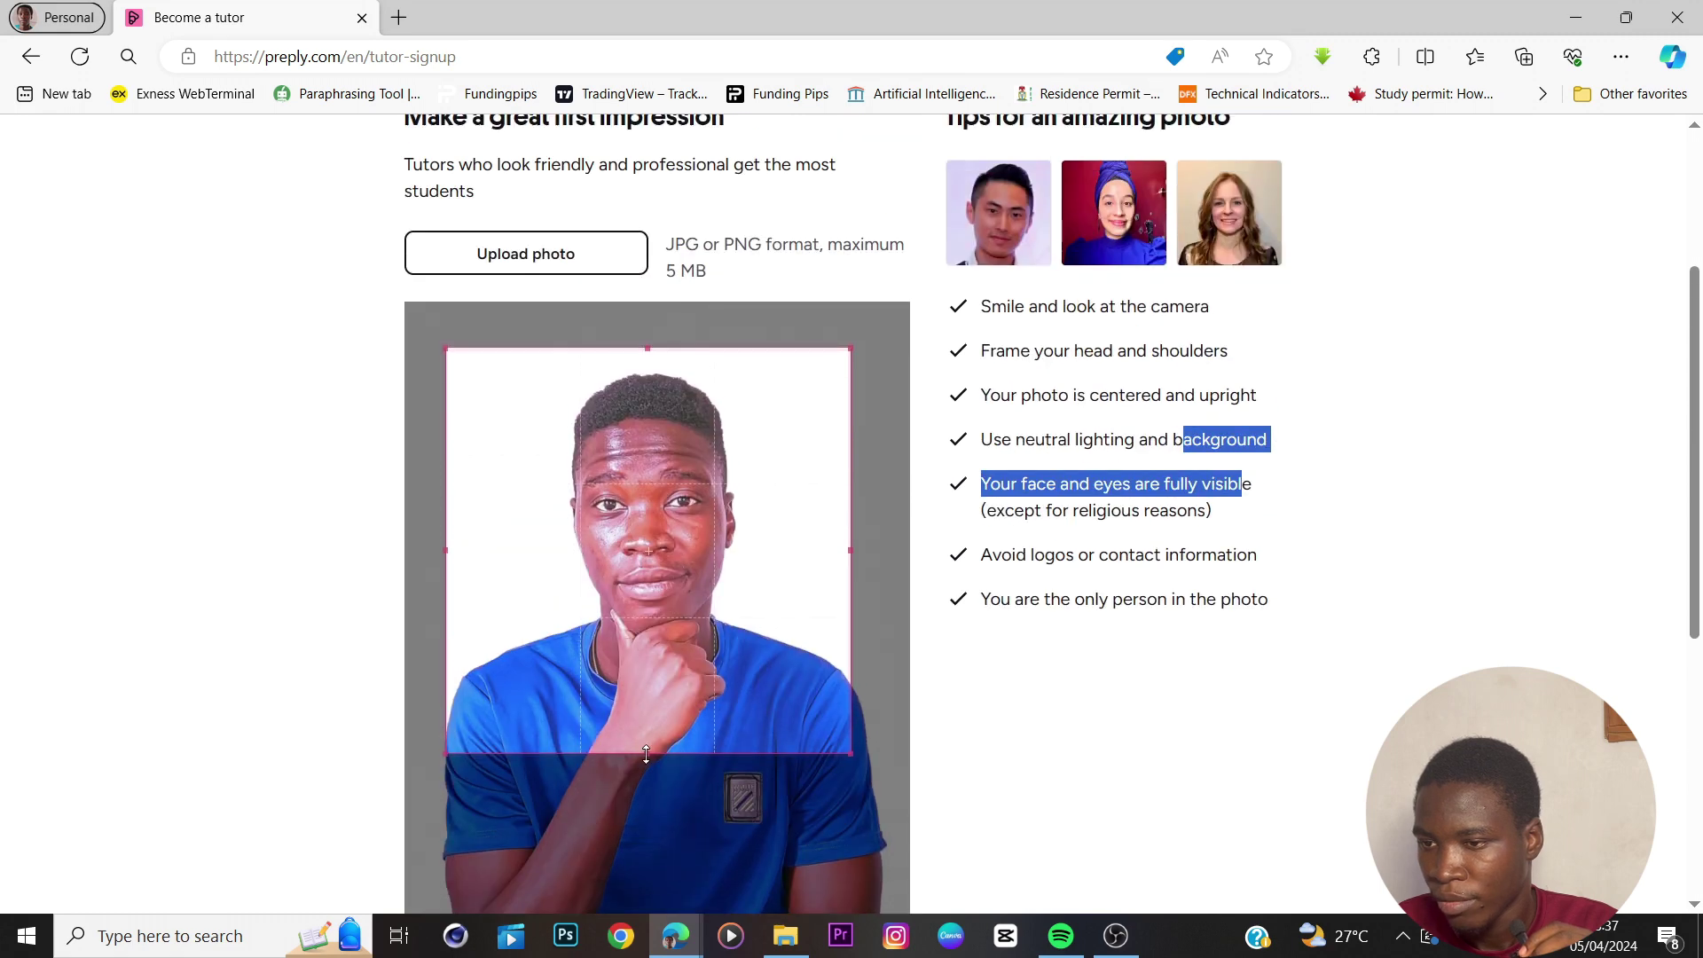
{"action": "left_click_drag", "start_coordinate": [671, 703], "coordinate": [674, 720]}
{"action": "scroll", "coordinate": [799, 723], "scroll_direction": "down", "scroll_amount": 4}
{"action": "left_click", "coordinate": [1141, 743]}
{"action": "scroll", "coordinate": [1095, 521], "scroll_direction": "up", "scroll_amount": 4}
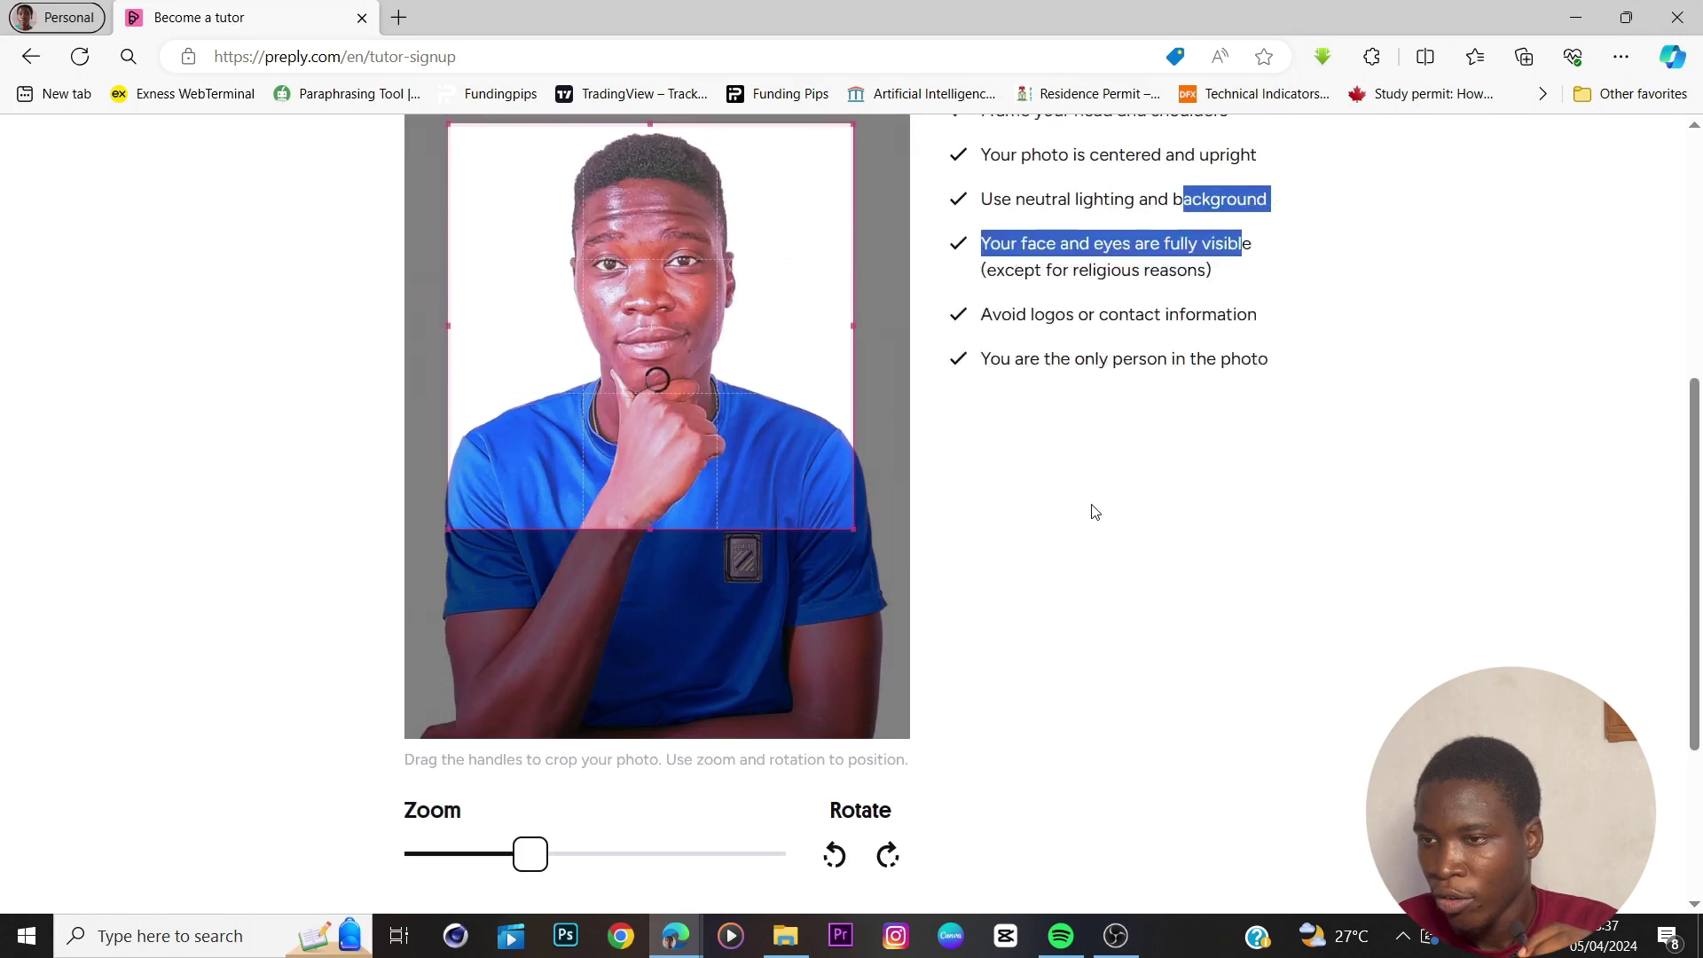
{"action": "scroll", "coordinate": [1095, 512], "scroll_direction": "up", "scroll_amount": 3}
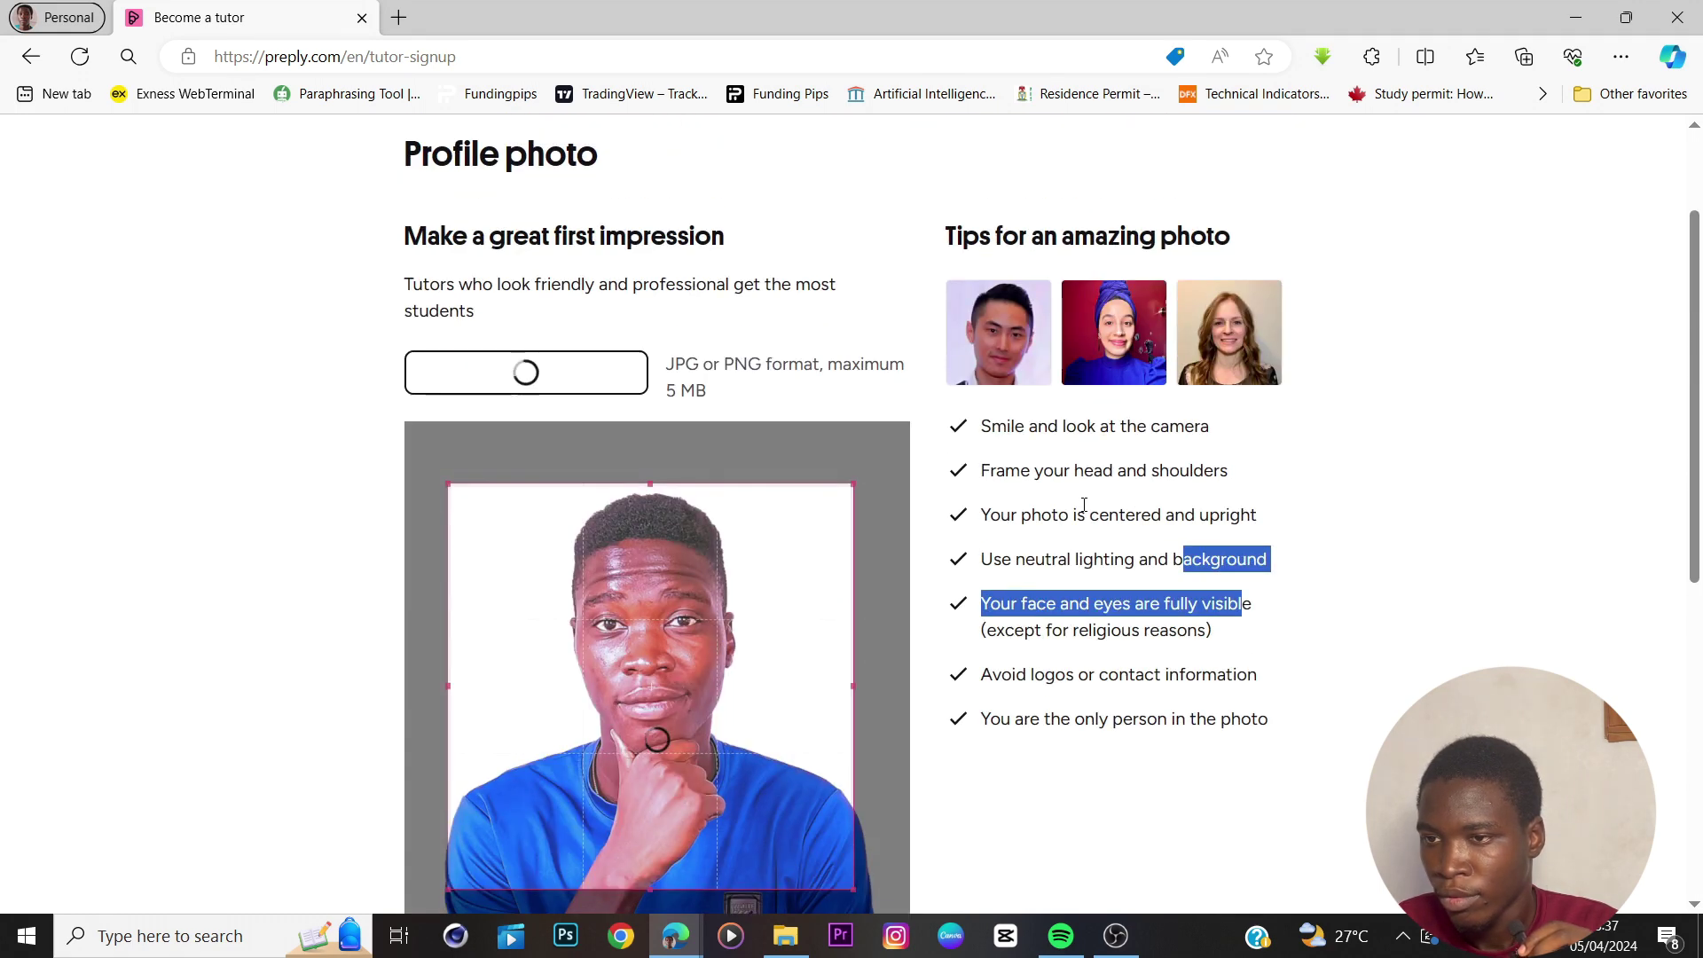
{"action": "scroll", "coordinate": [1068, 533], "scroll_direction": "down", "scroll_amount": 1}
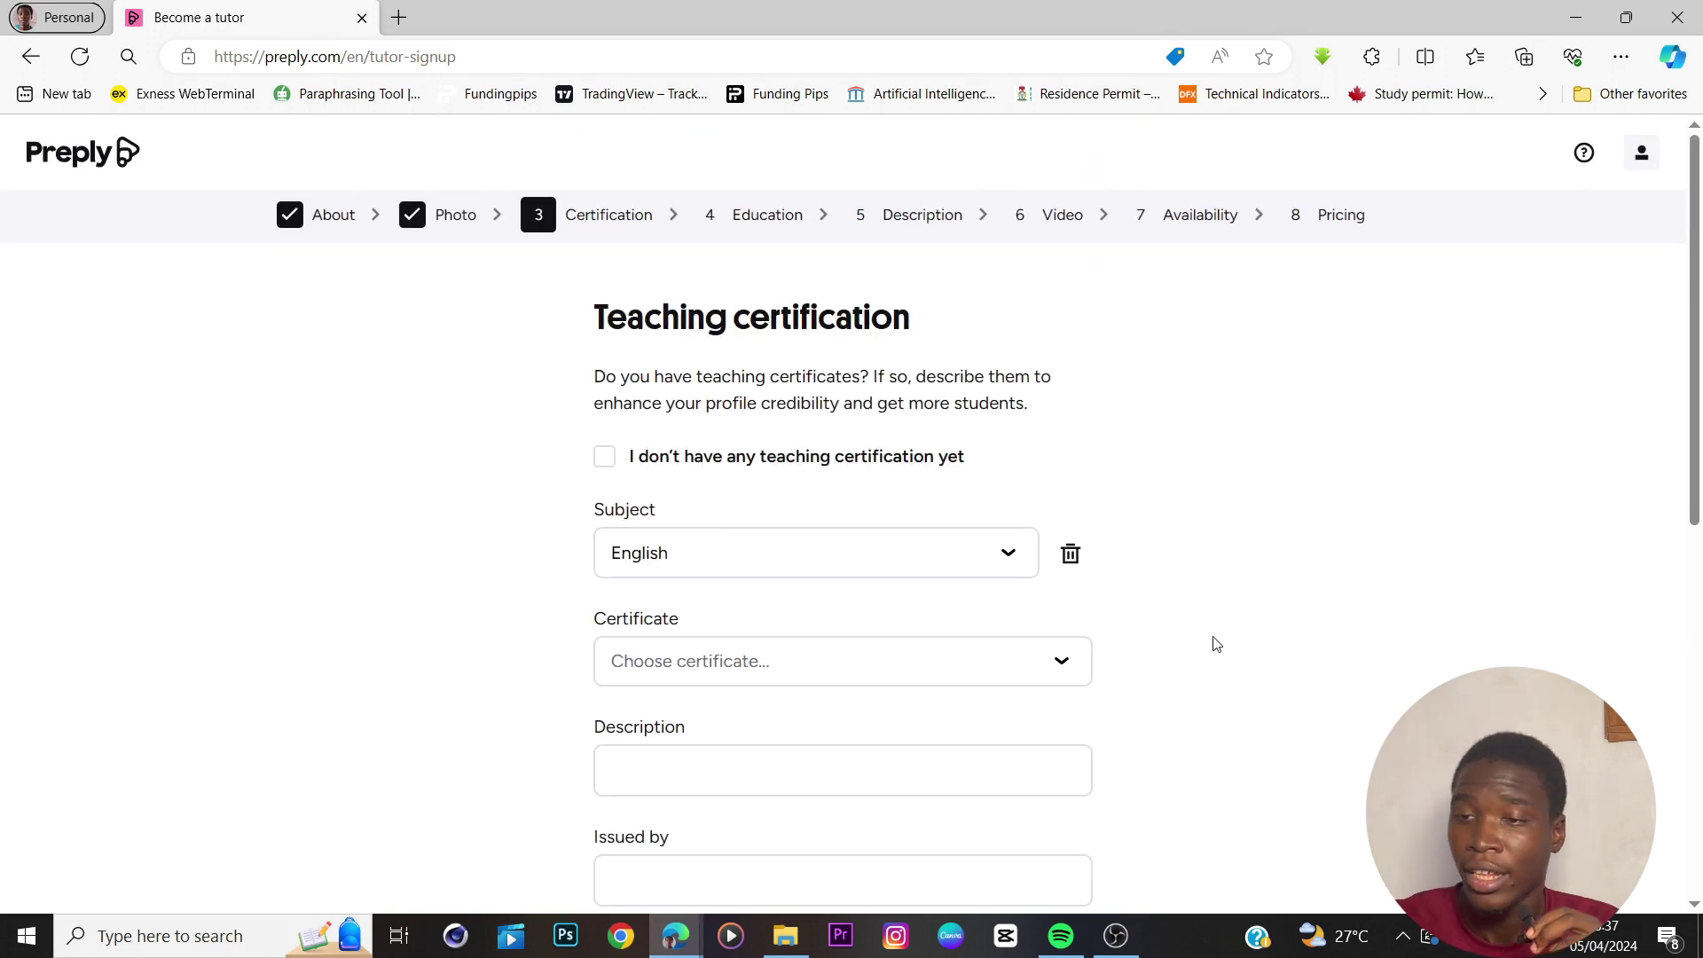
Read the Teaching certification instructions and choose English as the certificate's subject.
{"action": "scroll", "coordinate": [1321, 435], "scroll_direction": "down", "scroll_amount": 1}
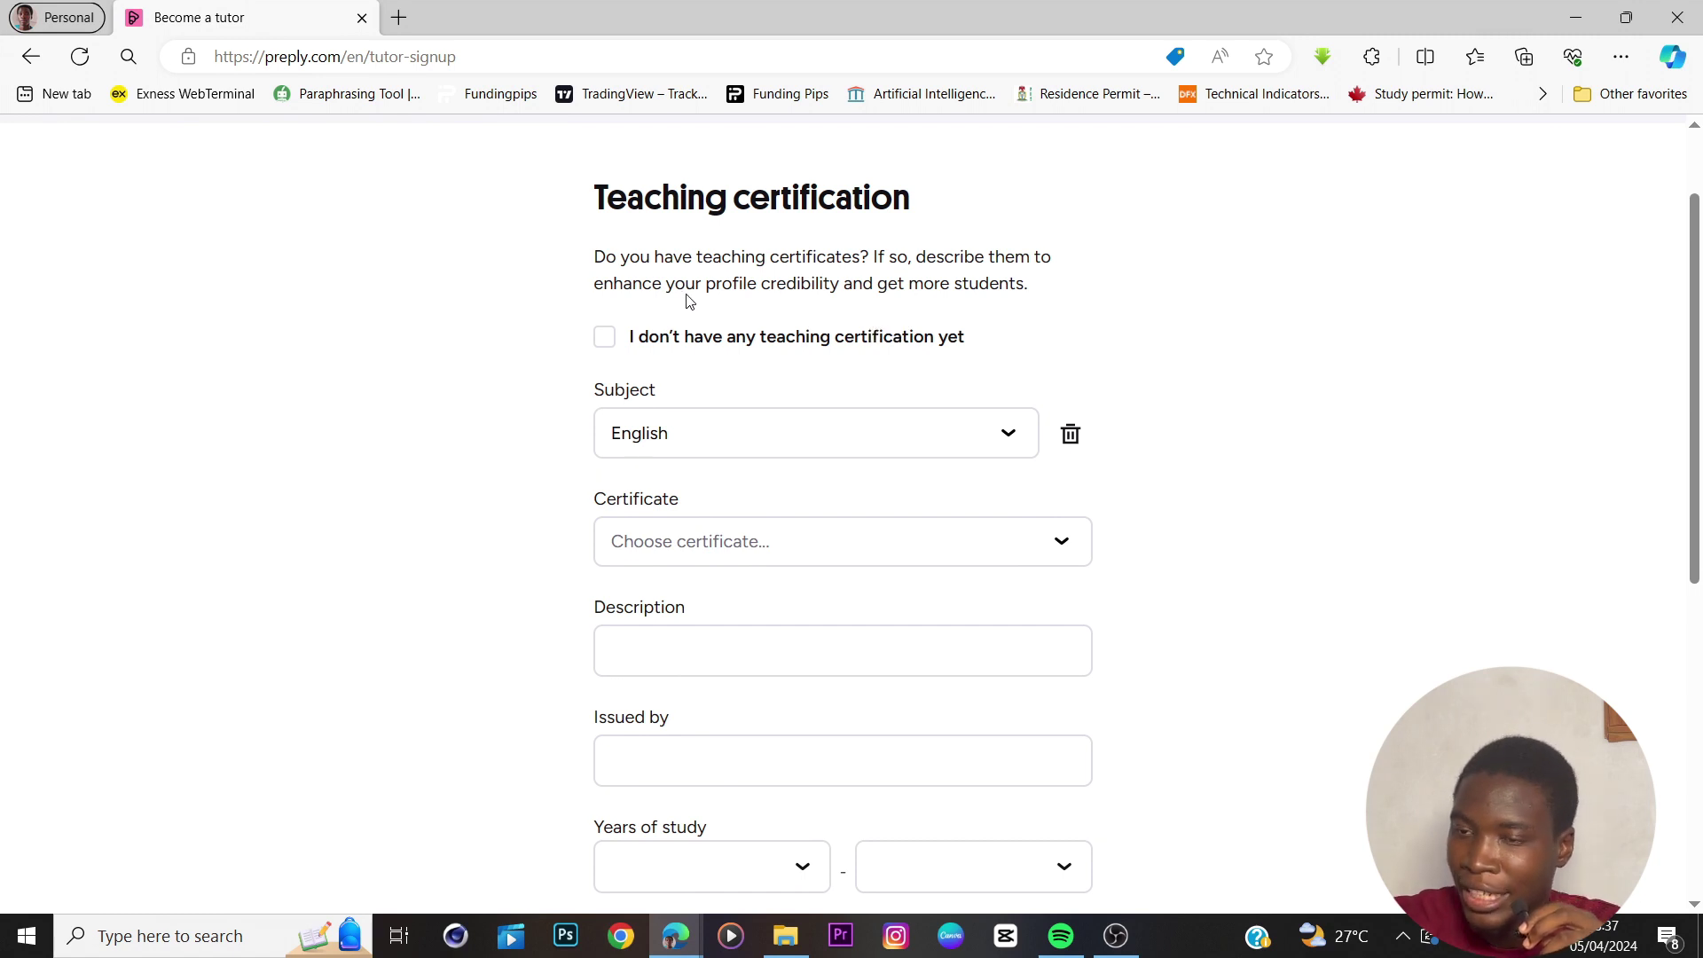
{"action": "left_click_drag", "start_coordinate": [591, 259], "coordinate": [1038, 285]}
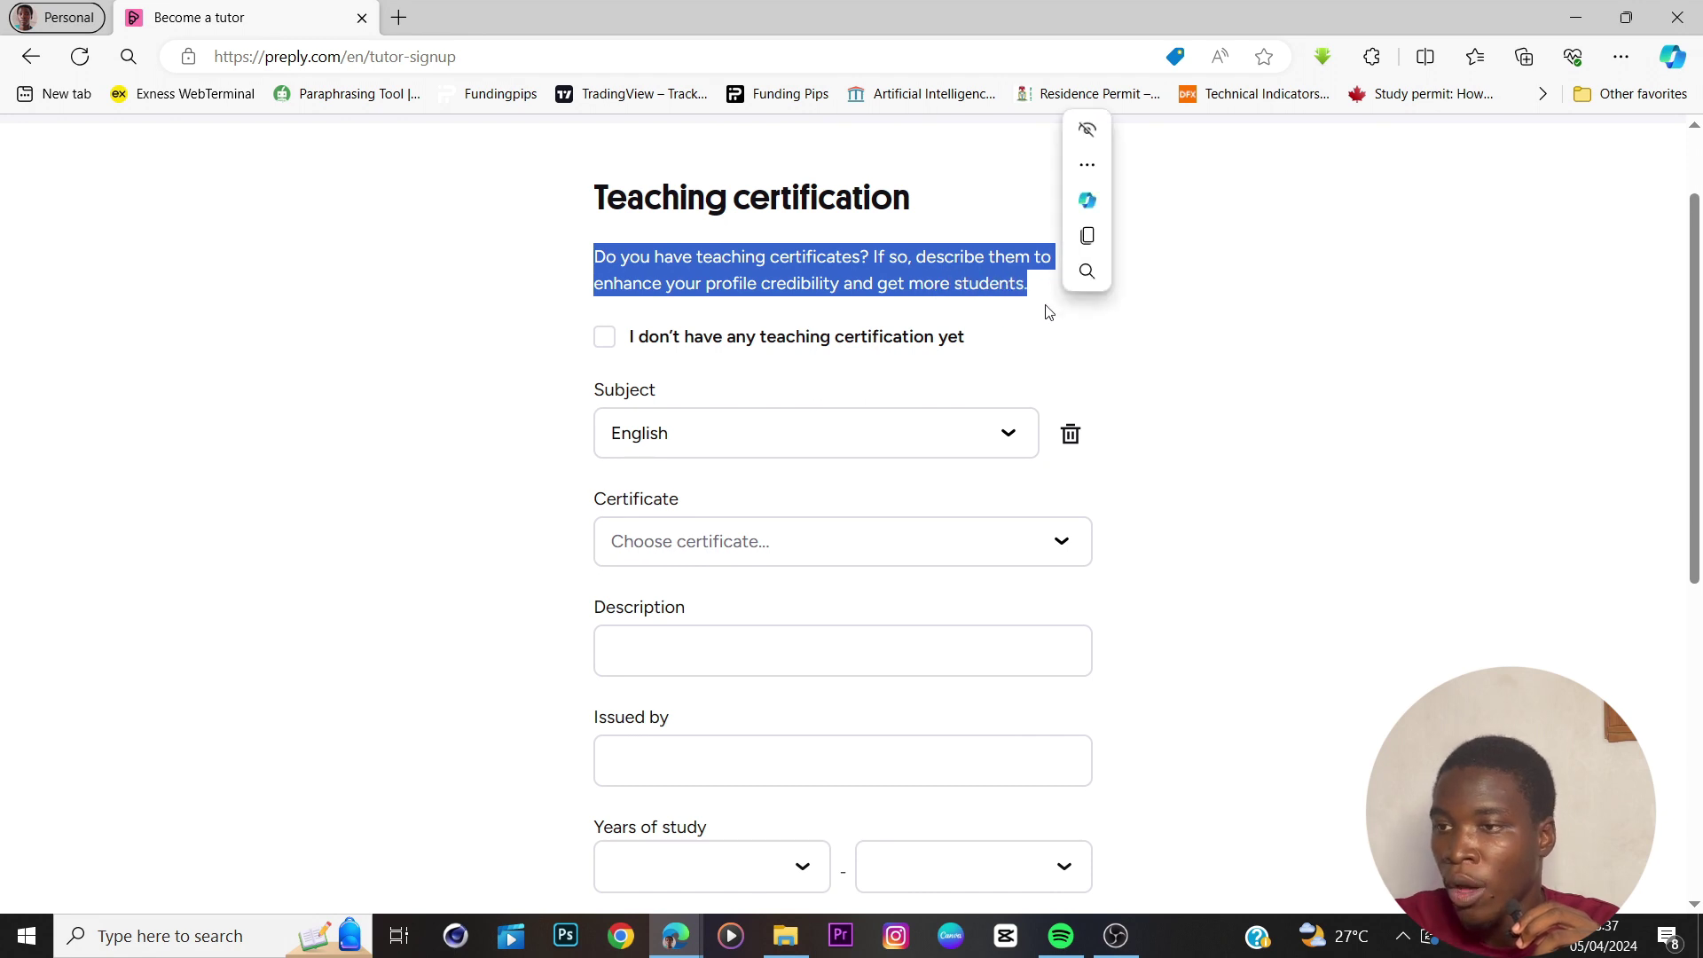
{"action": "left_click", "coordinate": [1047, 301]}
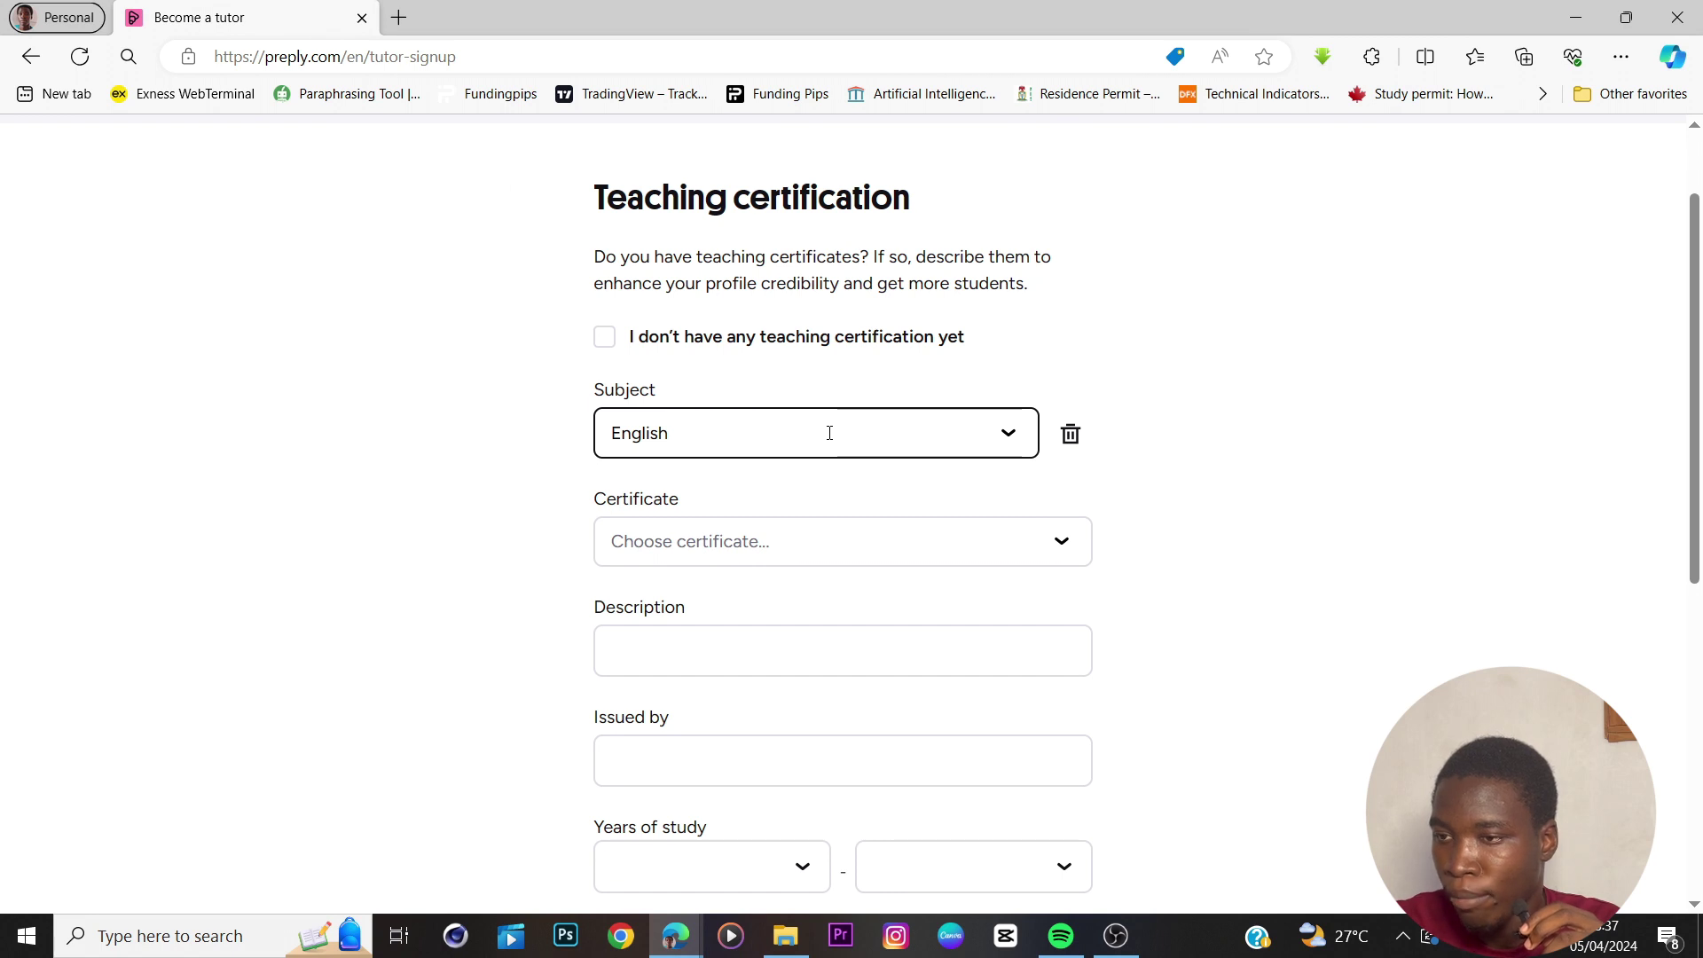
{"action": "left_click", "coordinate": [1003, 440]}
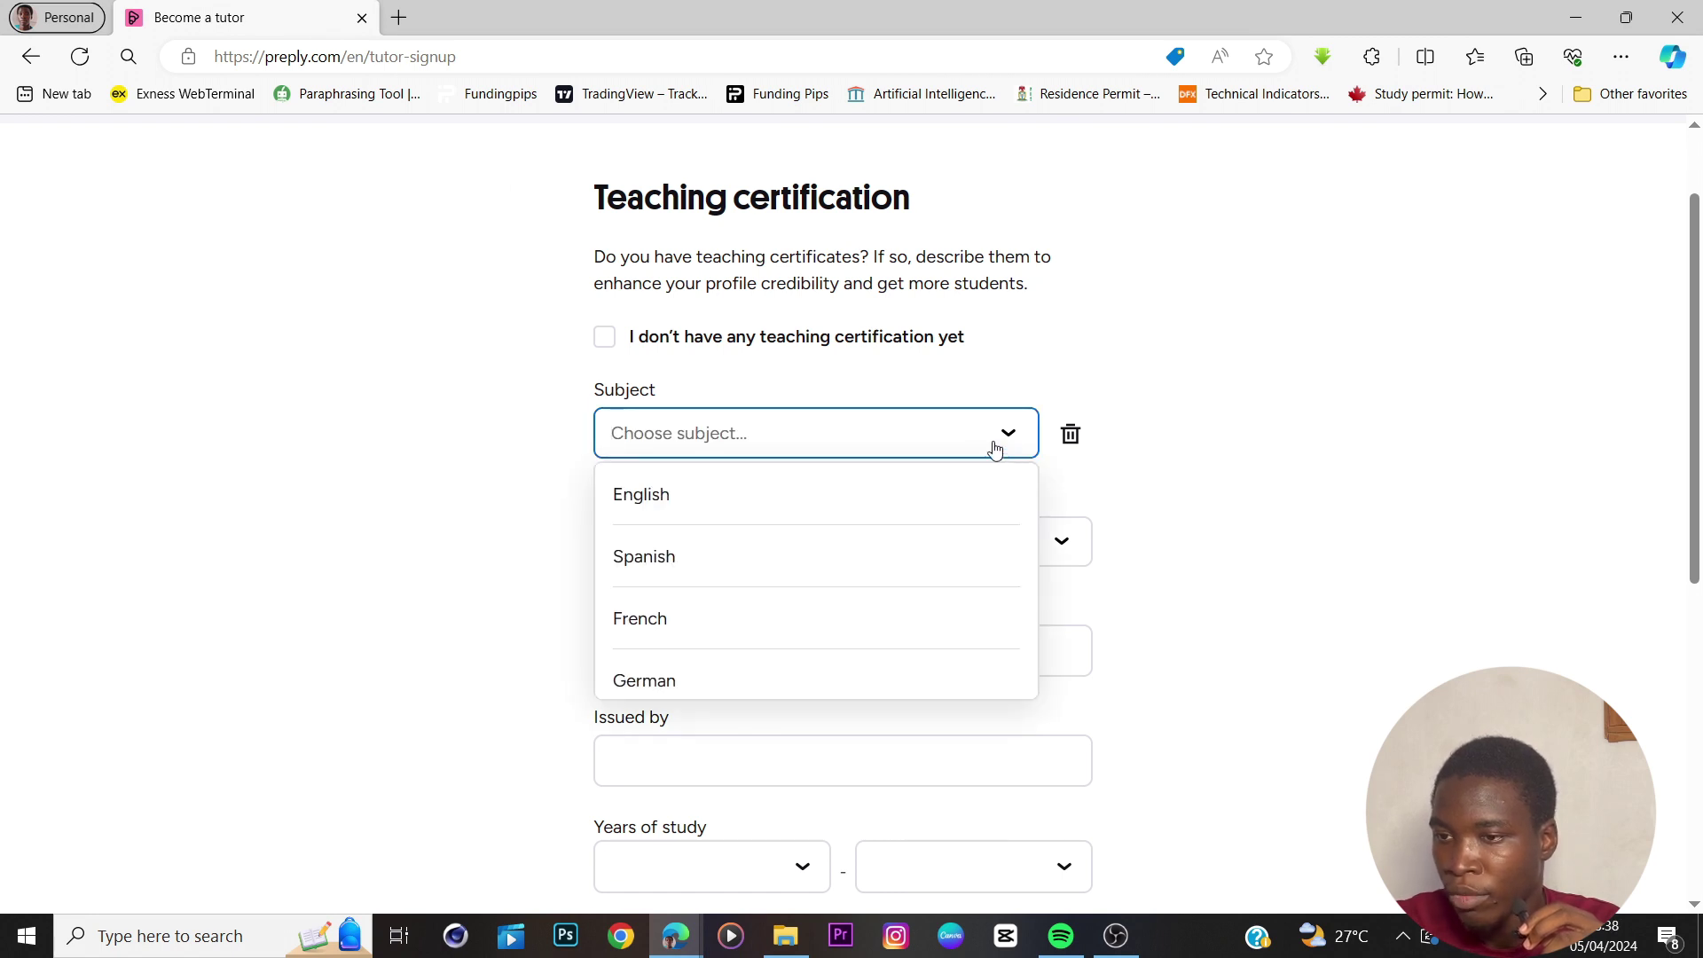
{"action": "left_click", "coordinate": [1021, 494]}
Examine the certificate options, the Issued by and Years of study fields, and the diploma upload area.
{"action": "scroll", "coordinate": [1003, 532], "scroll_direction": "down", "scroll_amount": 3}
{"action": "left_click", "coordinate": [851, 292]}
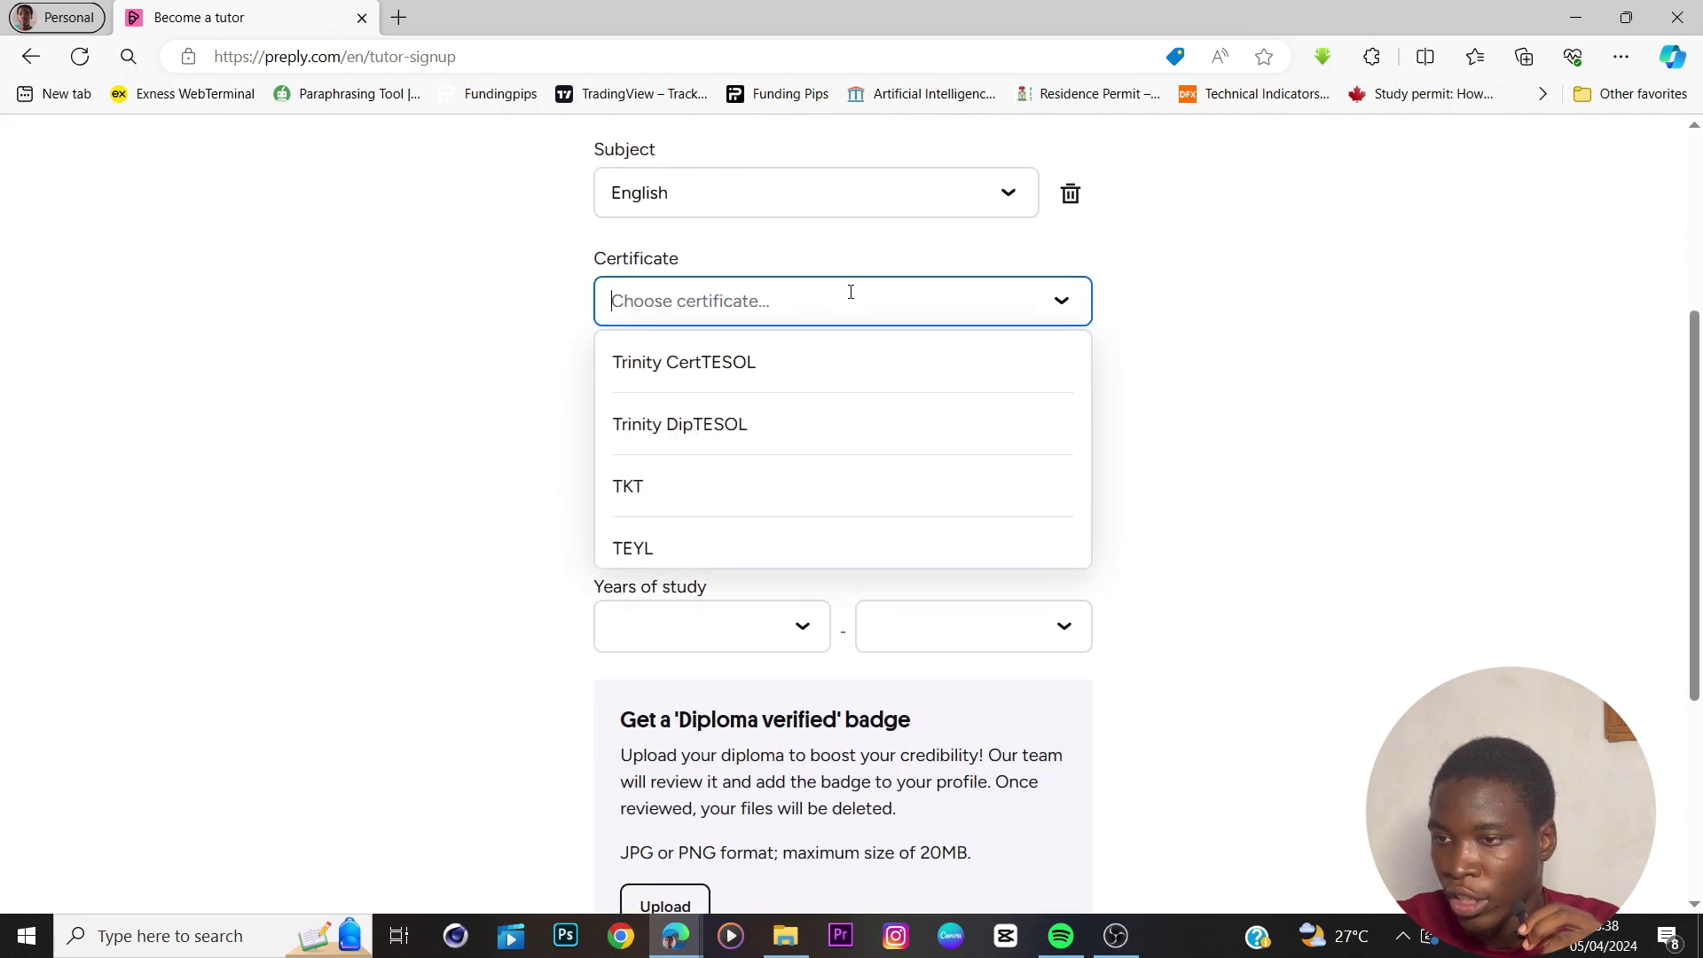
{"action": "left_click", "coordinate": [849, 313]}
{"action": "scroll", "coordinate": [806, 476], "scroll_direction": "down", "scroll_amount": 1}
{"action": "left_click", "coordinate": [767, 392]}
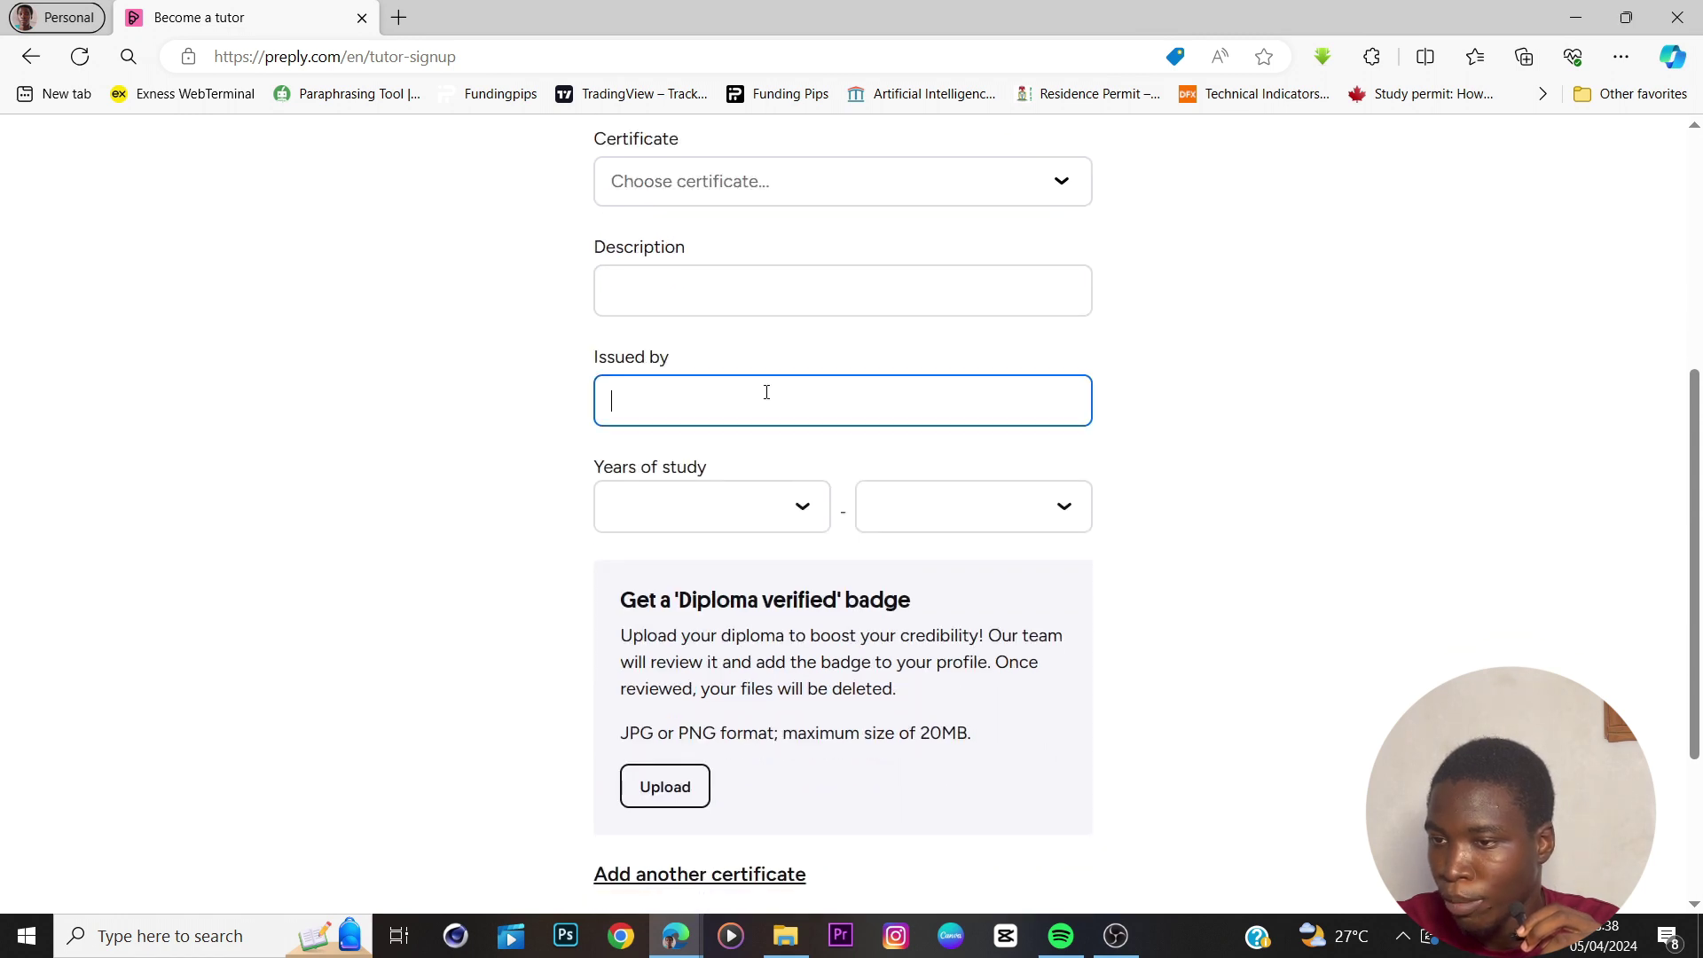
{"action": "left_click", "coordinate": [802, 505]}
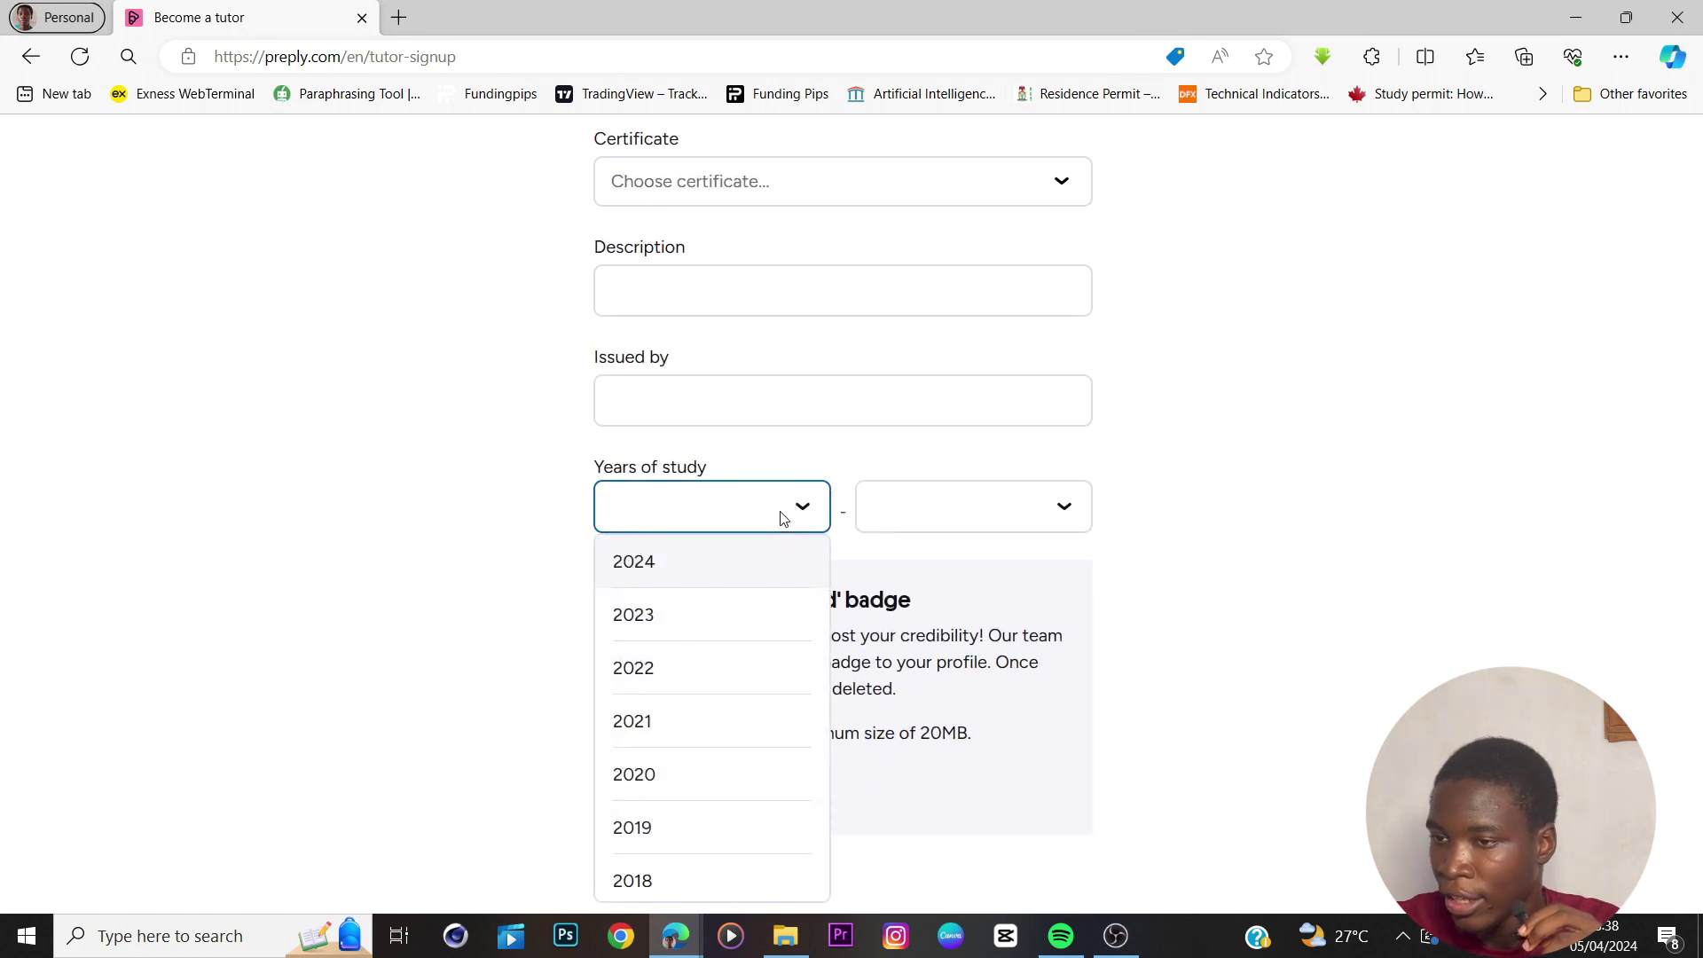
{"action": "left_click", "coordinate": [1067, 519]}
{"action": "scroll", "coordinate": [1054, 563], "scroll_direction": "down", "scroll_amount": 2}
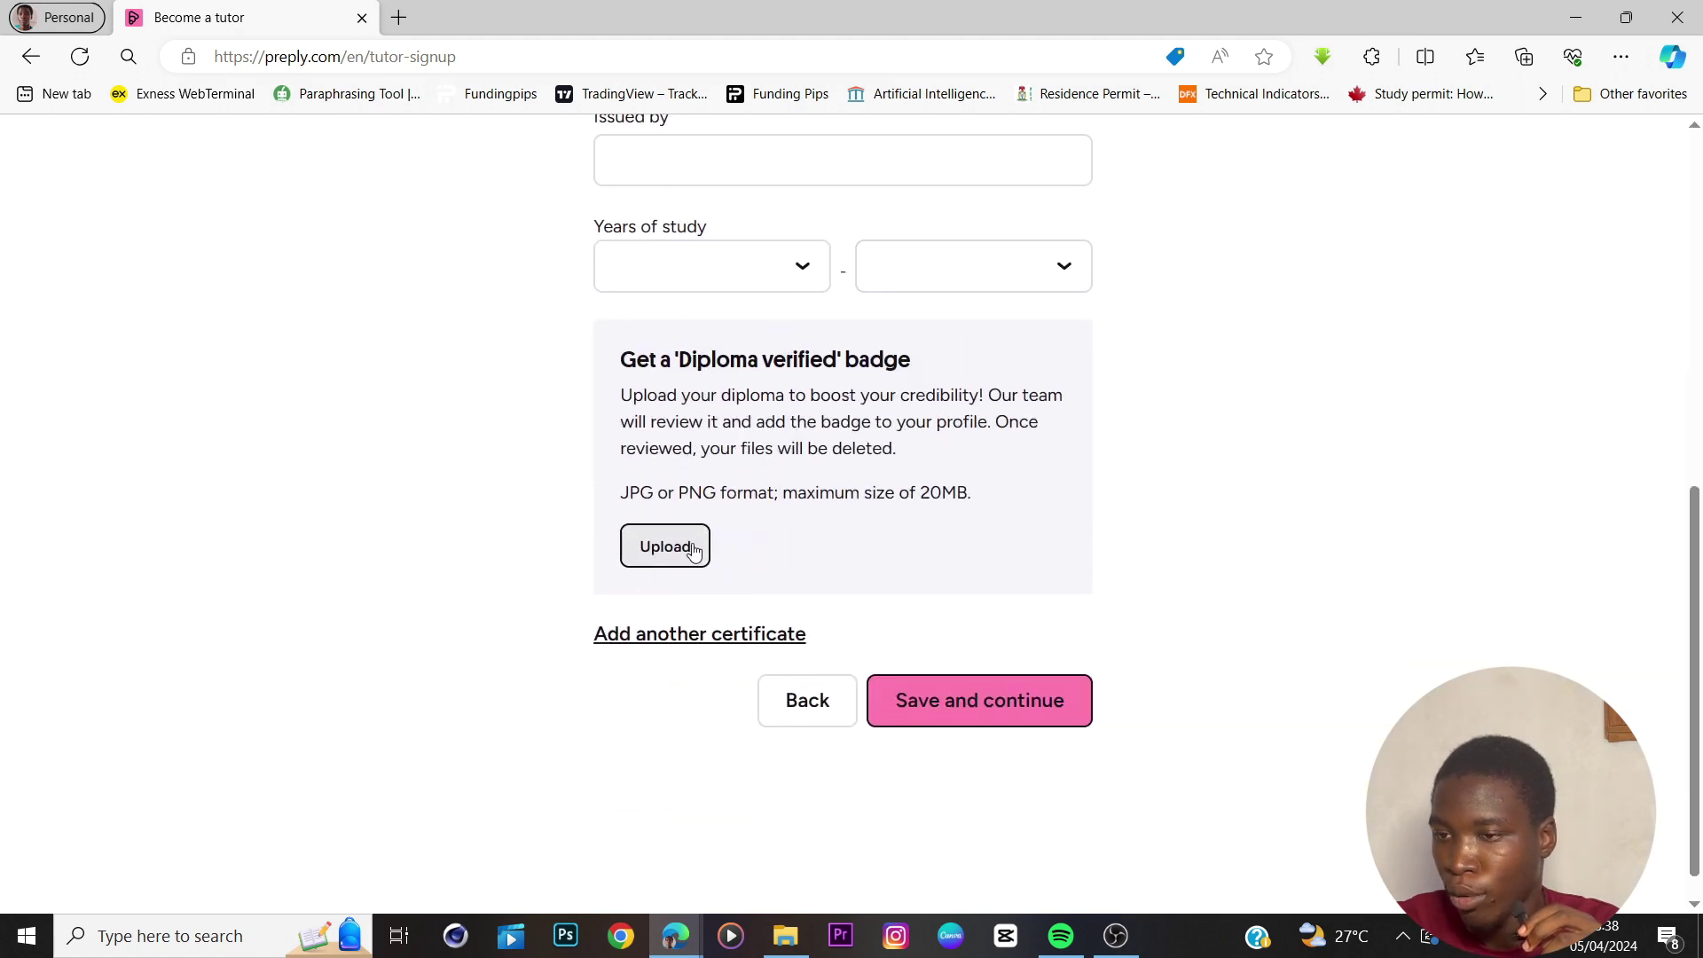
{"action": "scroll", "coordinate": [1026, 677], "scroll_direction": "up", "scroll_amount": 8}
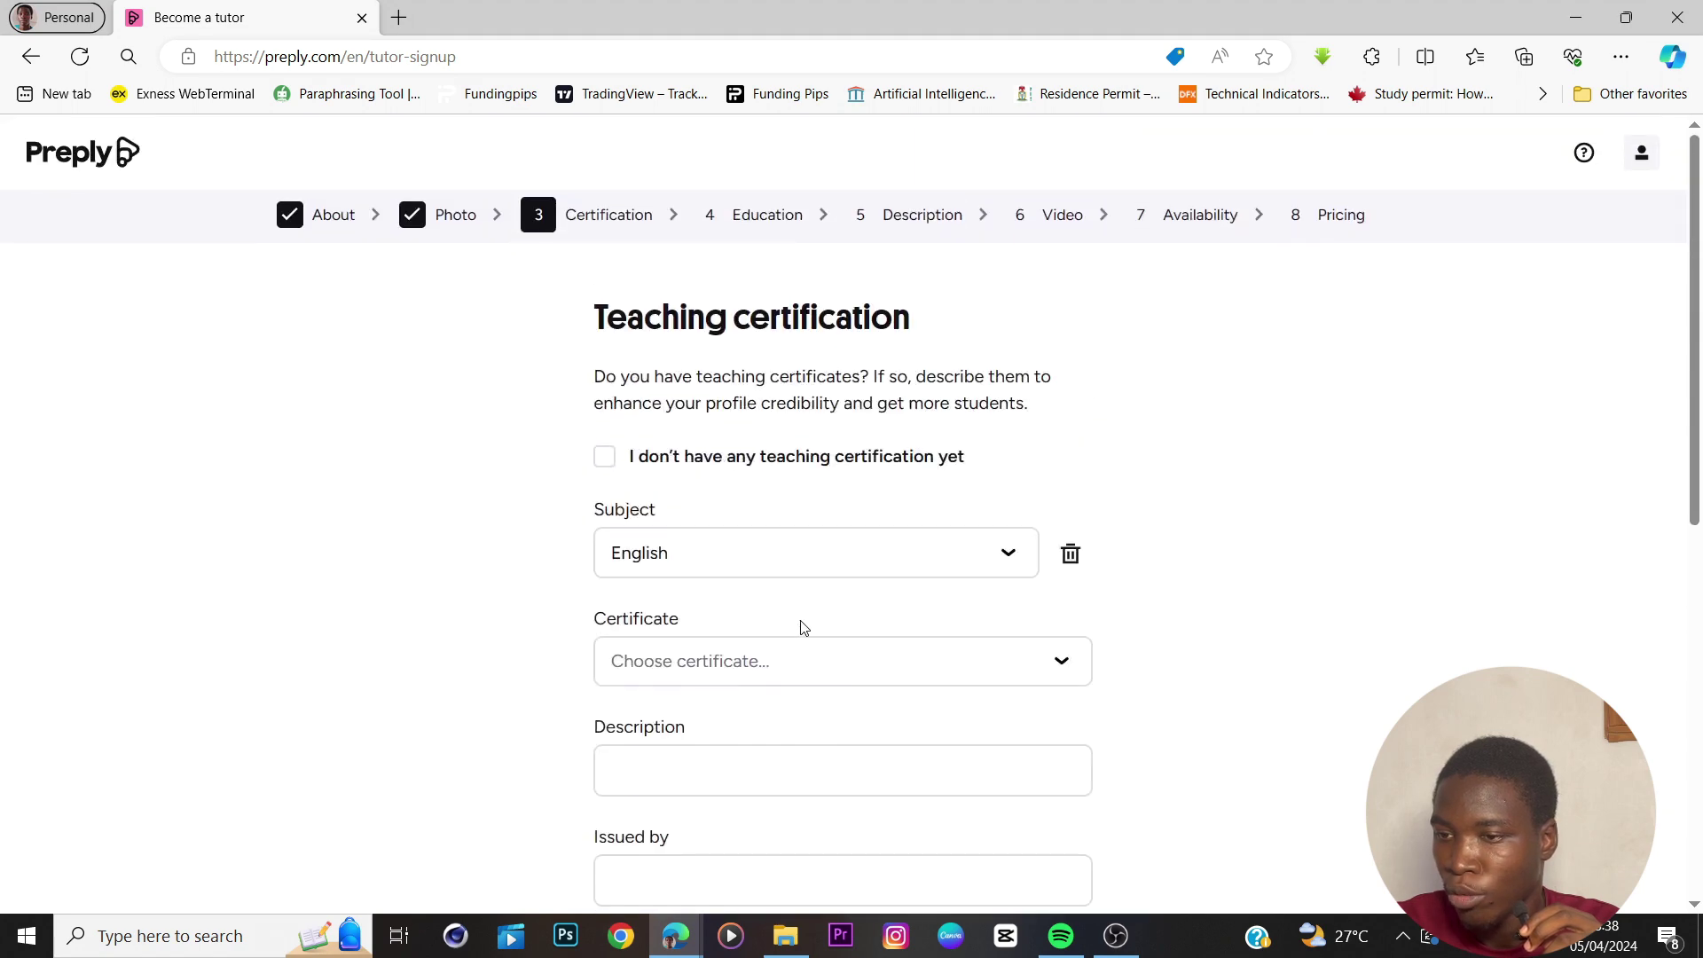
Declare having no teaching certification yet and save the Certification section to continue.
{"action": "scroll", "coordinate": [803, 627], "scroll_direction": "down", "scroll_amount": 1}
{"action": "left_click", "coordinate": [604, 341]}
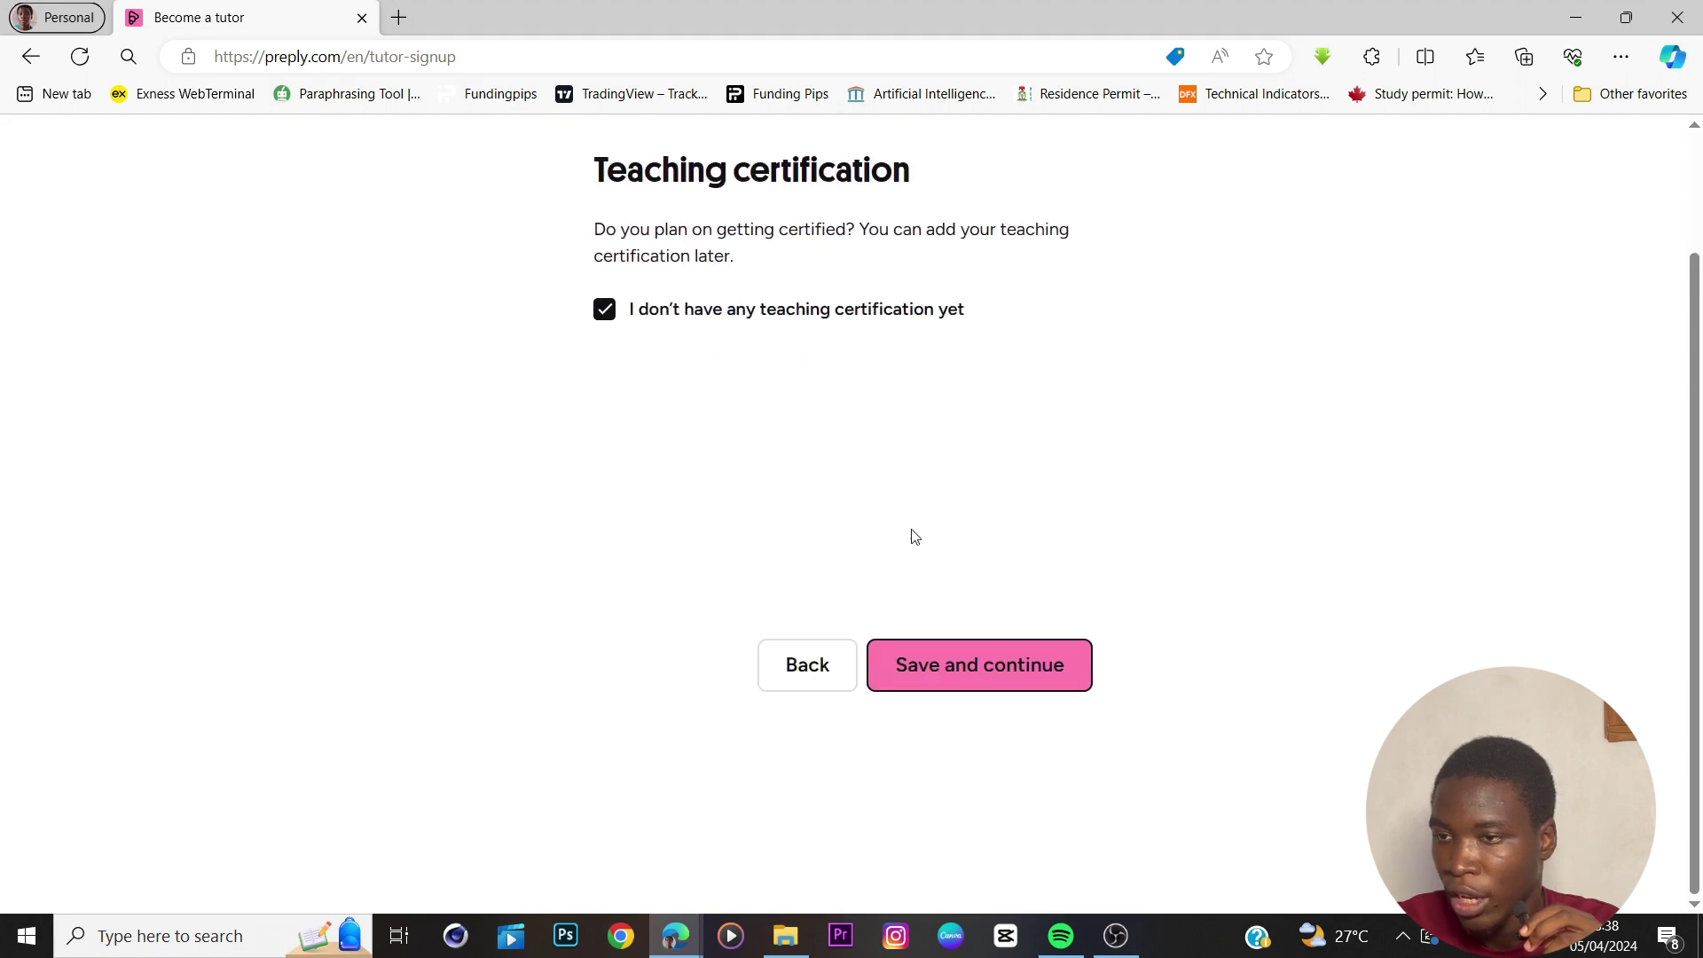
{"action": "left_click", "coordinate": [1004, 663]}
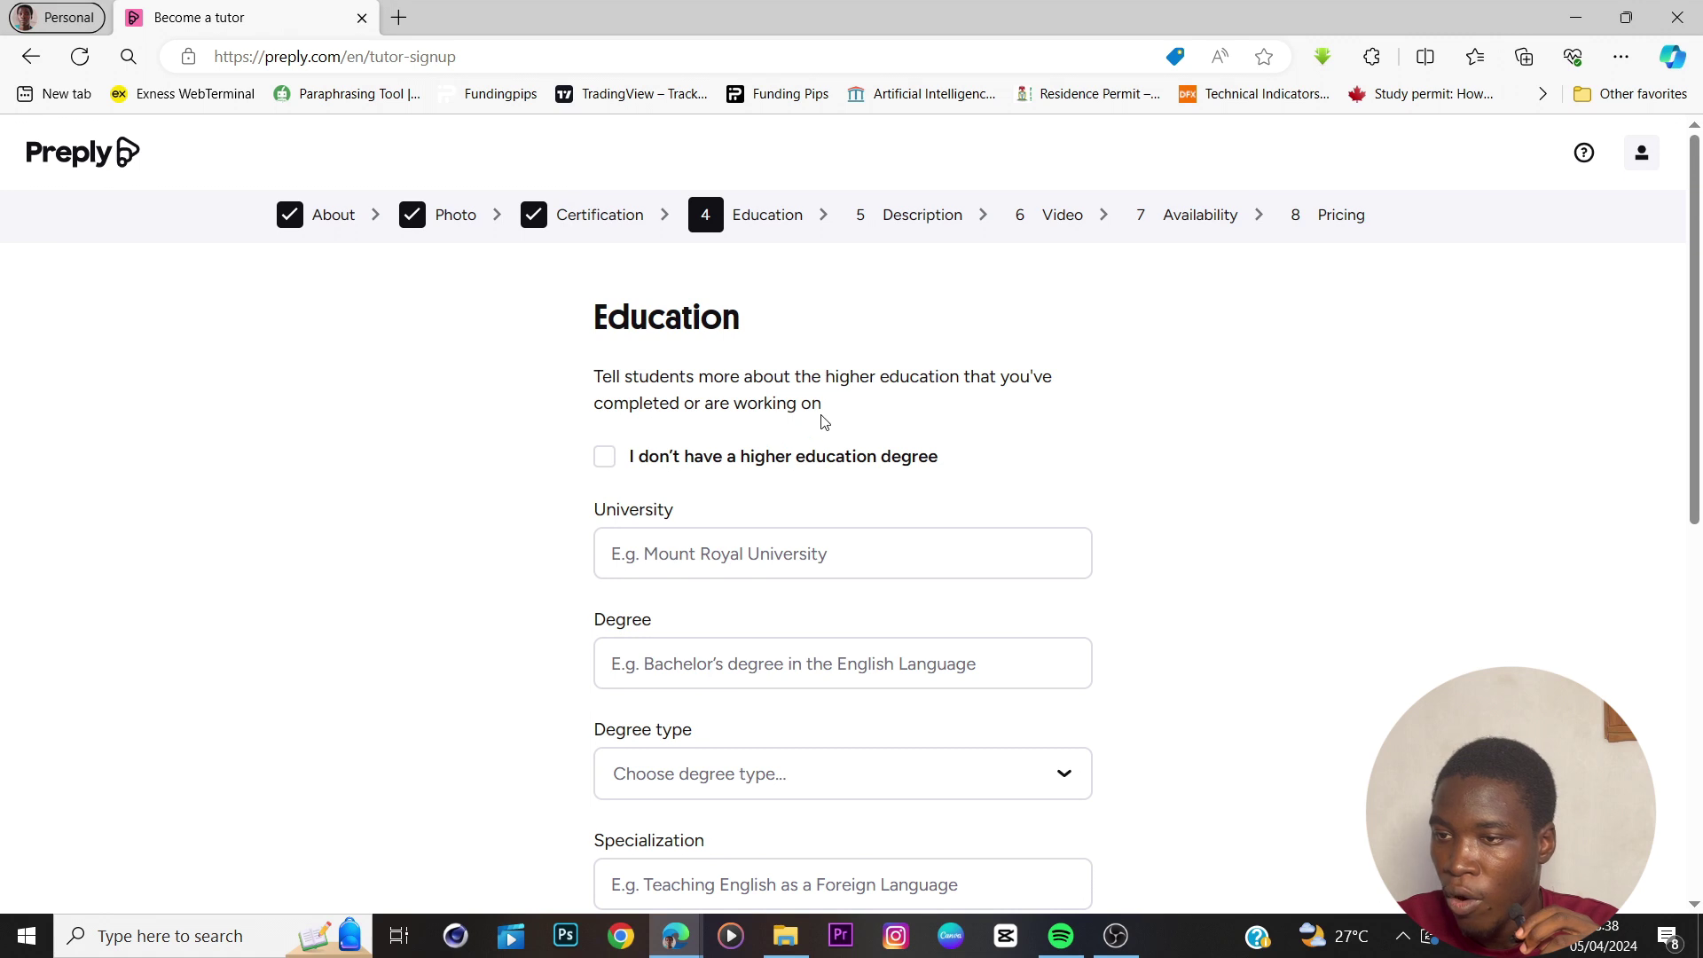
Enter Caleb University as the university, Bachelor's of Business Administration as the degree, and Other degree as the degree type.
{"action": "scroll", "coordinate": [857, 455], "scroll_direction": "down", "scroll_amount": 1}
{"action": "left_click", "coordinate": [772, 426]}
{"action": "type", "text": "Cal"}
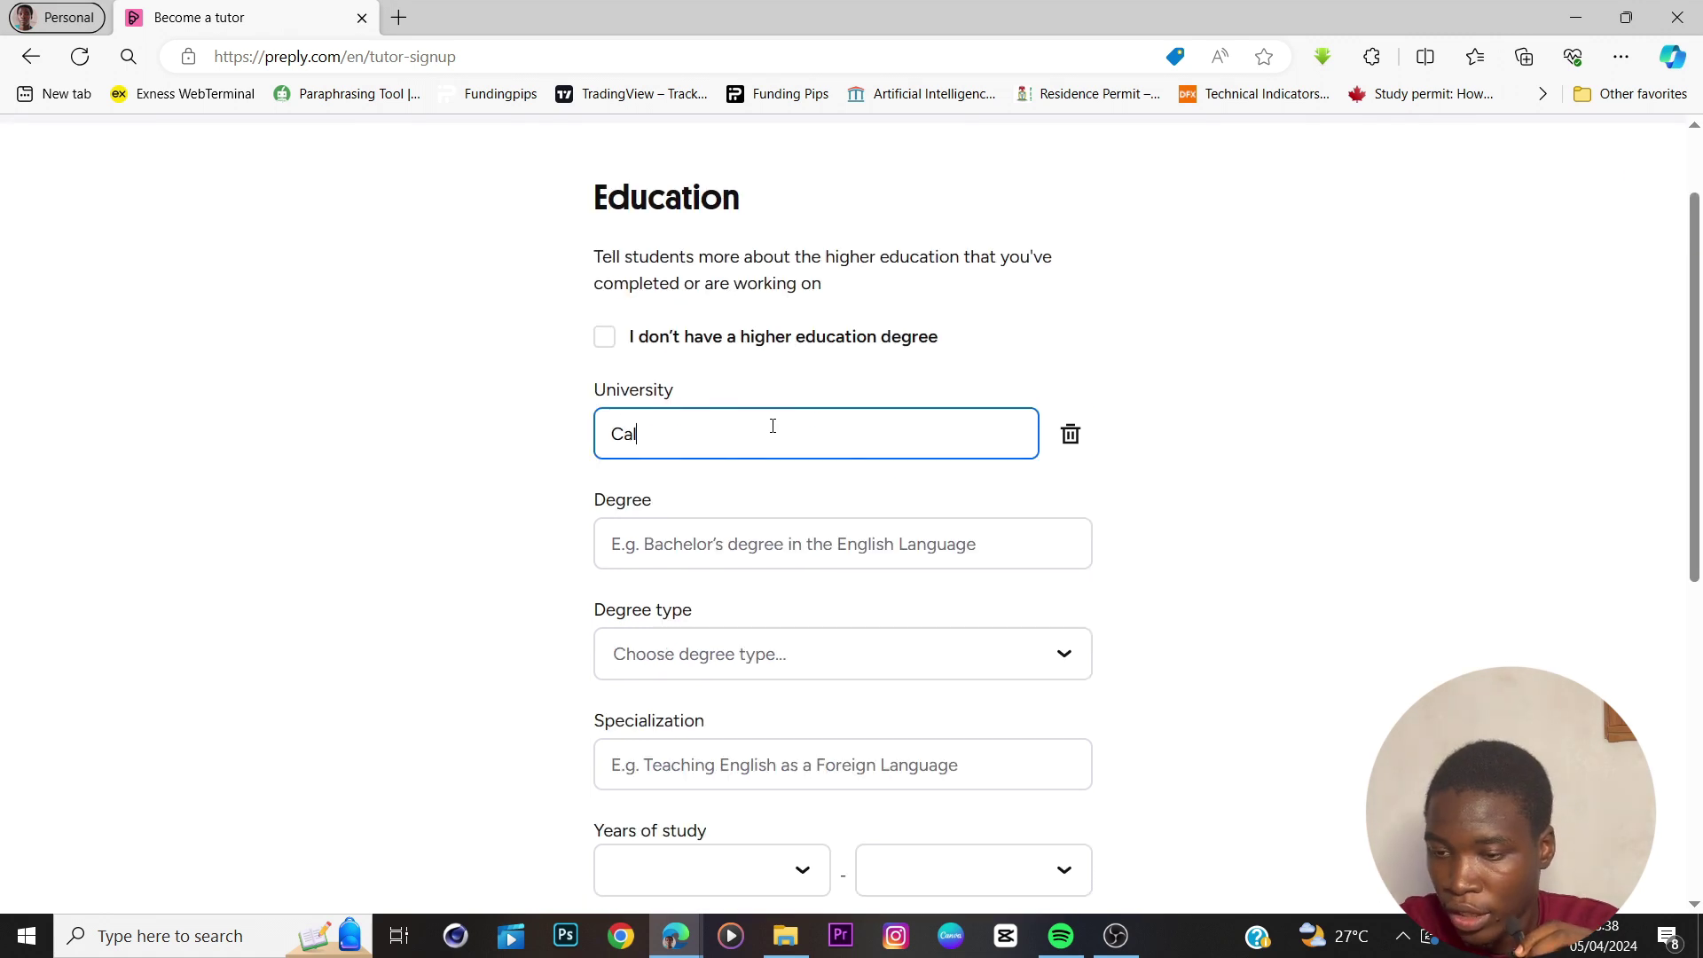
{"action": "type", "text": "eb University"}
{"action": "left_click", "coordinate": [813, 544]}
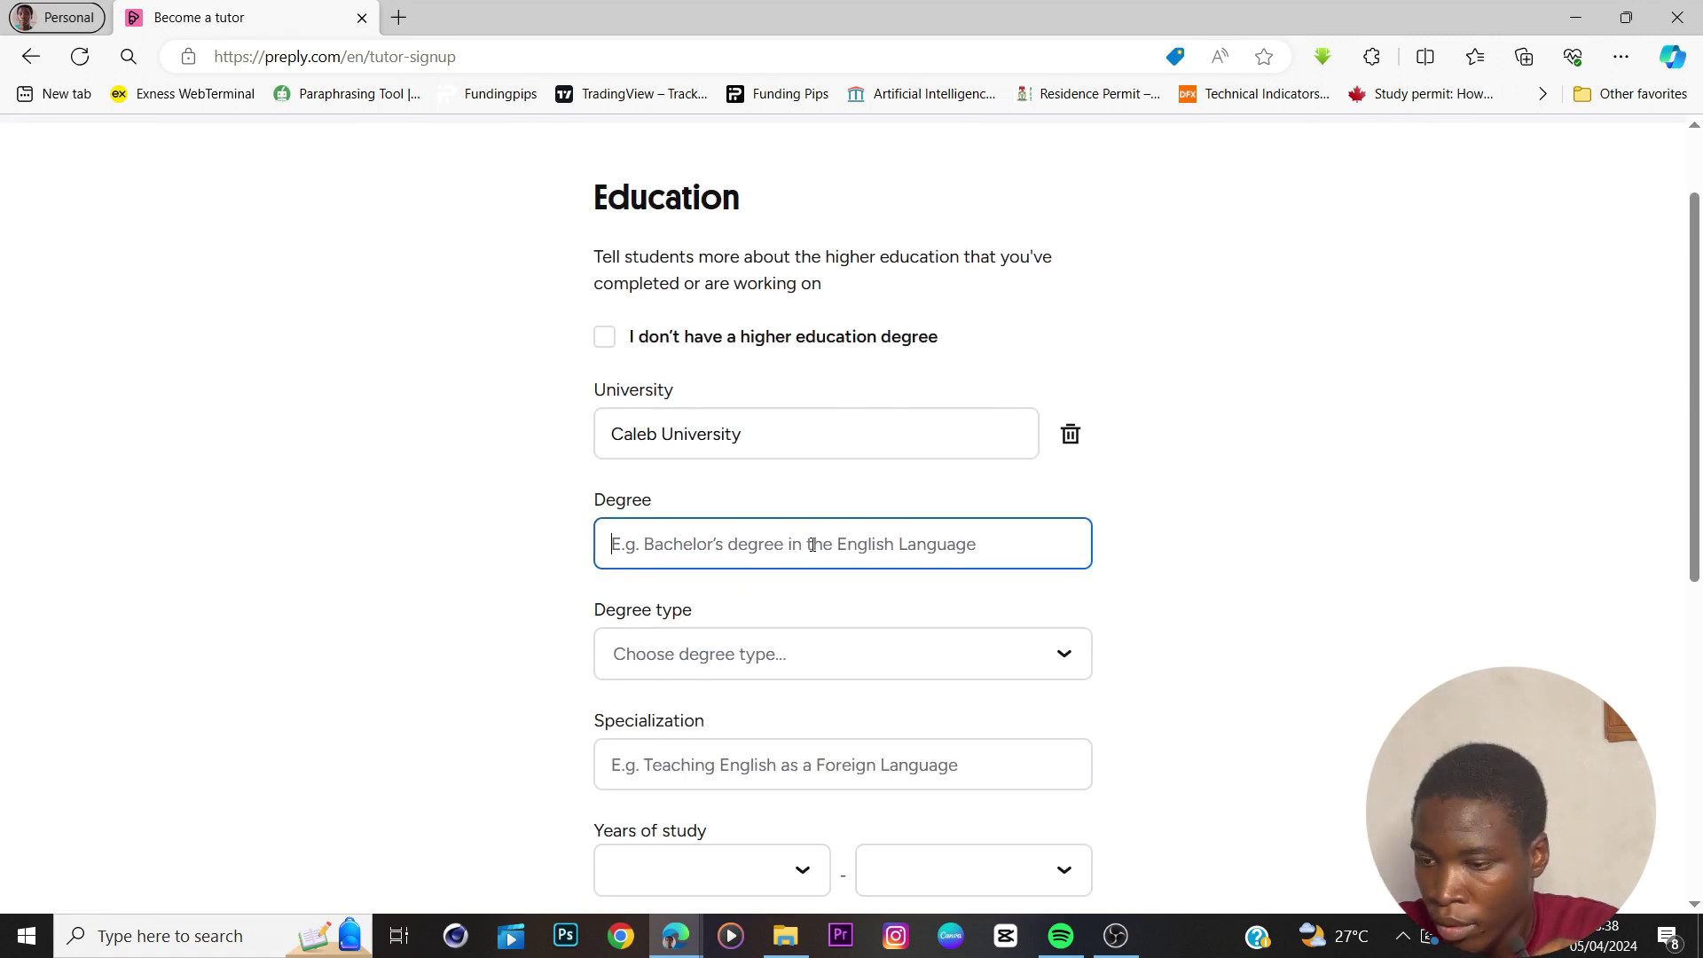
{"action": "type", "text": "Bachelor's of B"}
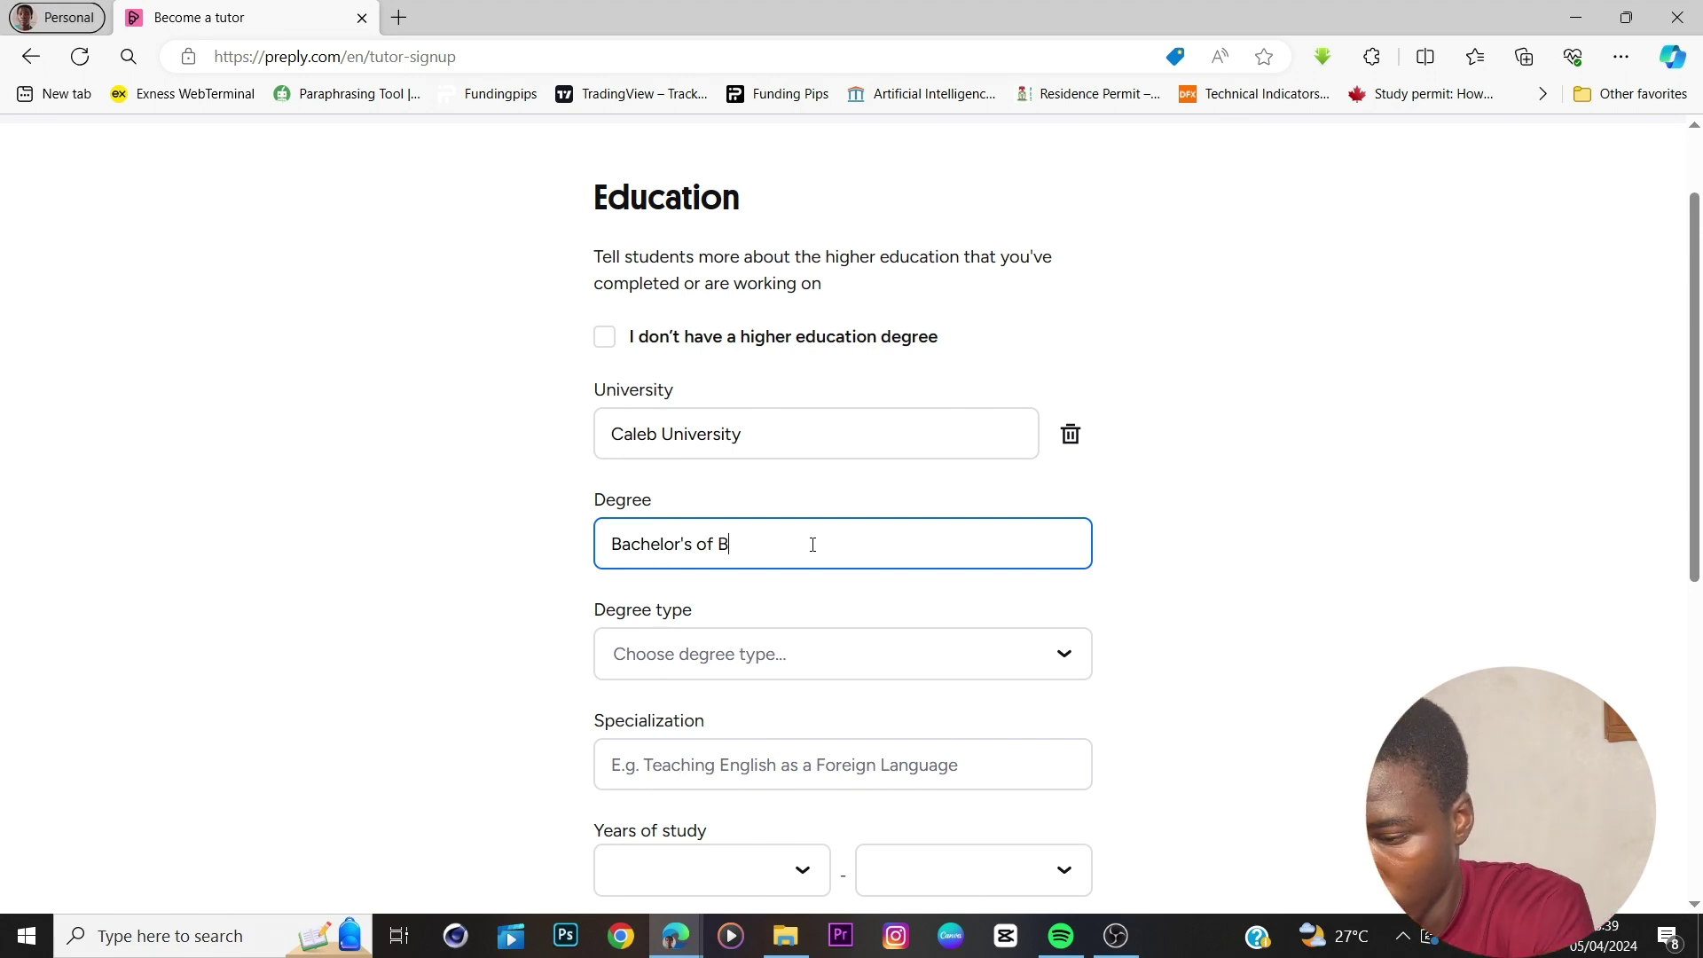
{"action": "type", "text": "usiness Administration"}
{"action": "left_click", "coordinate": [799, 654]}
{"action": "left_click", "coordinate": [716, 816]}
Enter Marketing as the specialization and set the years of study to 2021 through Present.
{"action": "scroll", "coordinate": [781, 674], "scroll_direction": "down", "scroll_amount": 3}
{"action": "left_click", "coordinate": [842, 530]}
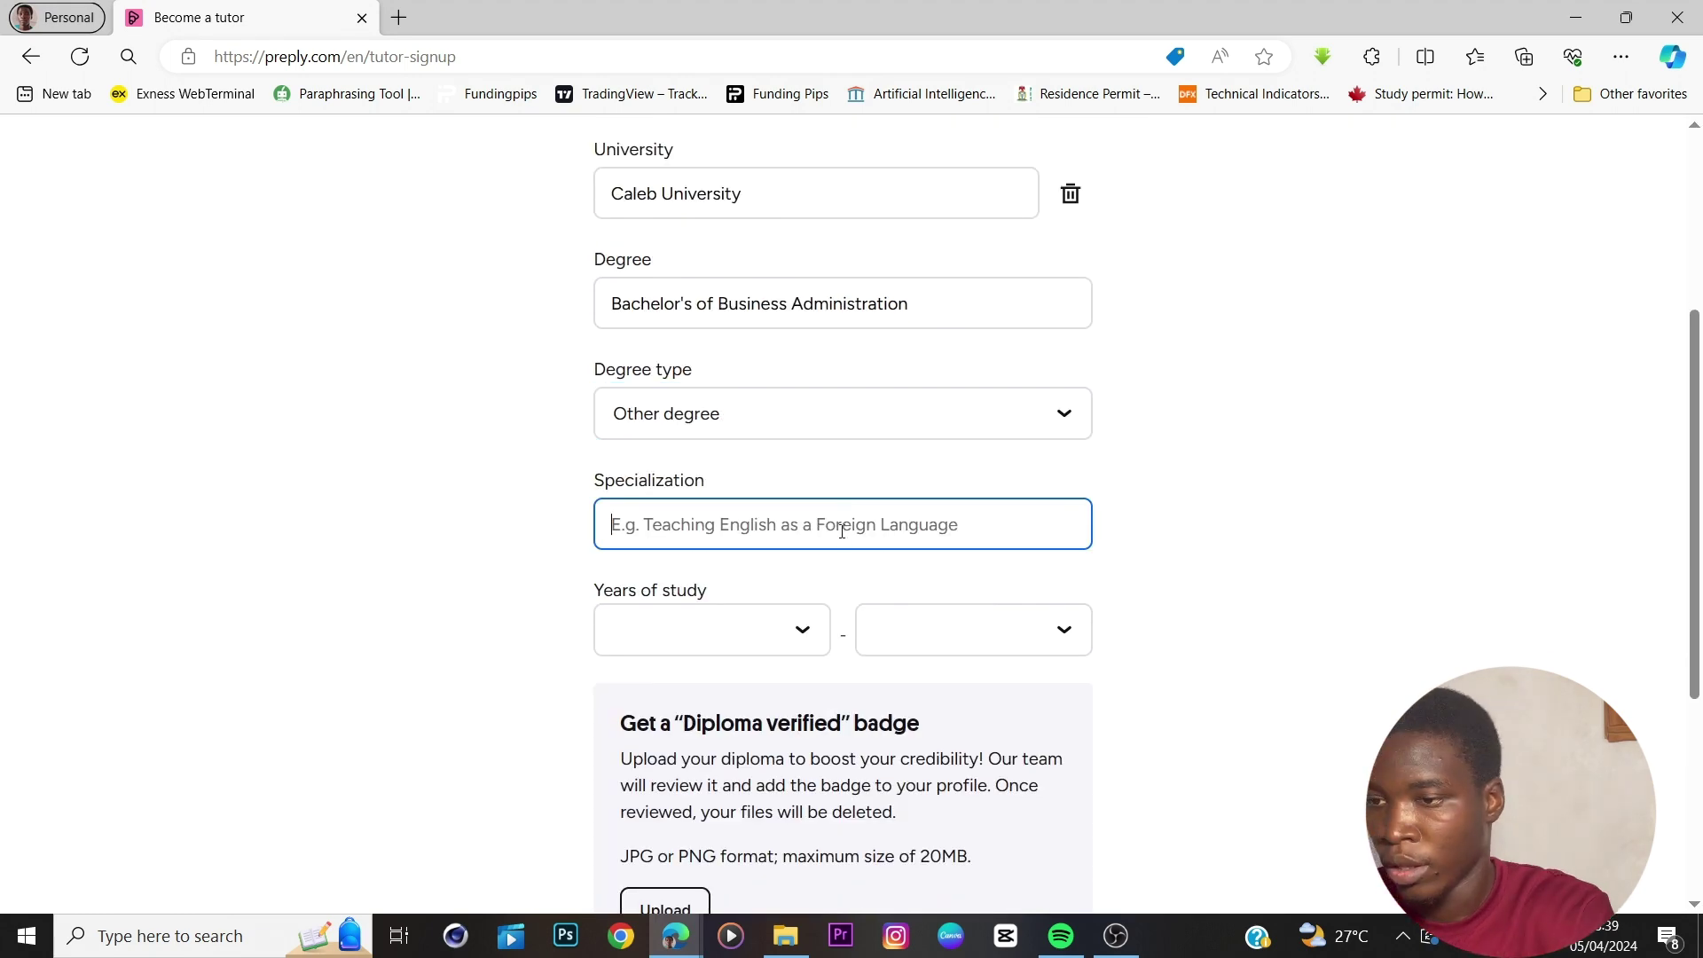
{"action": "type", "text": "Marketing"}
{"action": "left_click", "coordinate": [760, 647]}
{"action": "left_click", "coordinate": [701, 312]}
{"action": "left_click", "coordinate": [967, 630]}
{"action": "left_click", "coordinate": [962, 420]}
Review the Education entries and the diploma upload area, and save the section to continue.
{"action": "scroll", "coordinate": [929, 491], "scroll_direction": "up", "scroll_amount": 3}
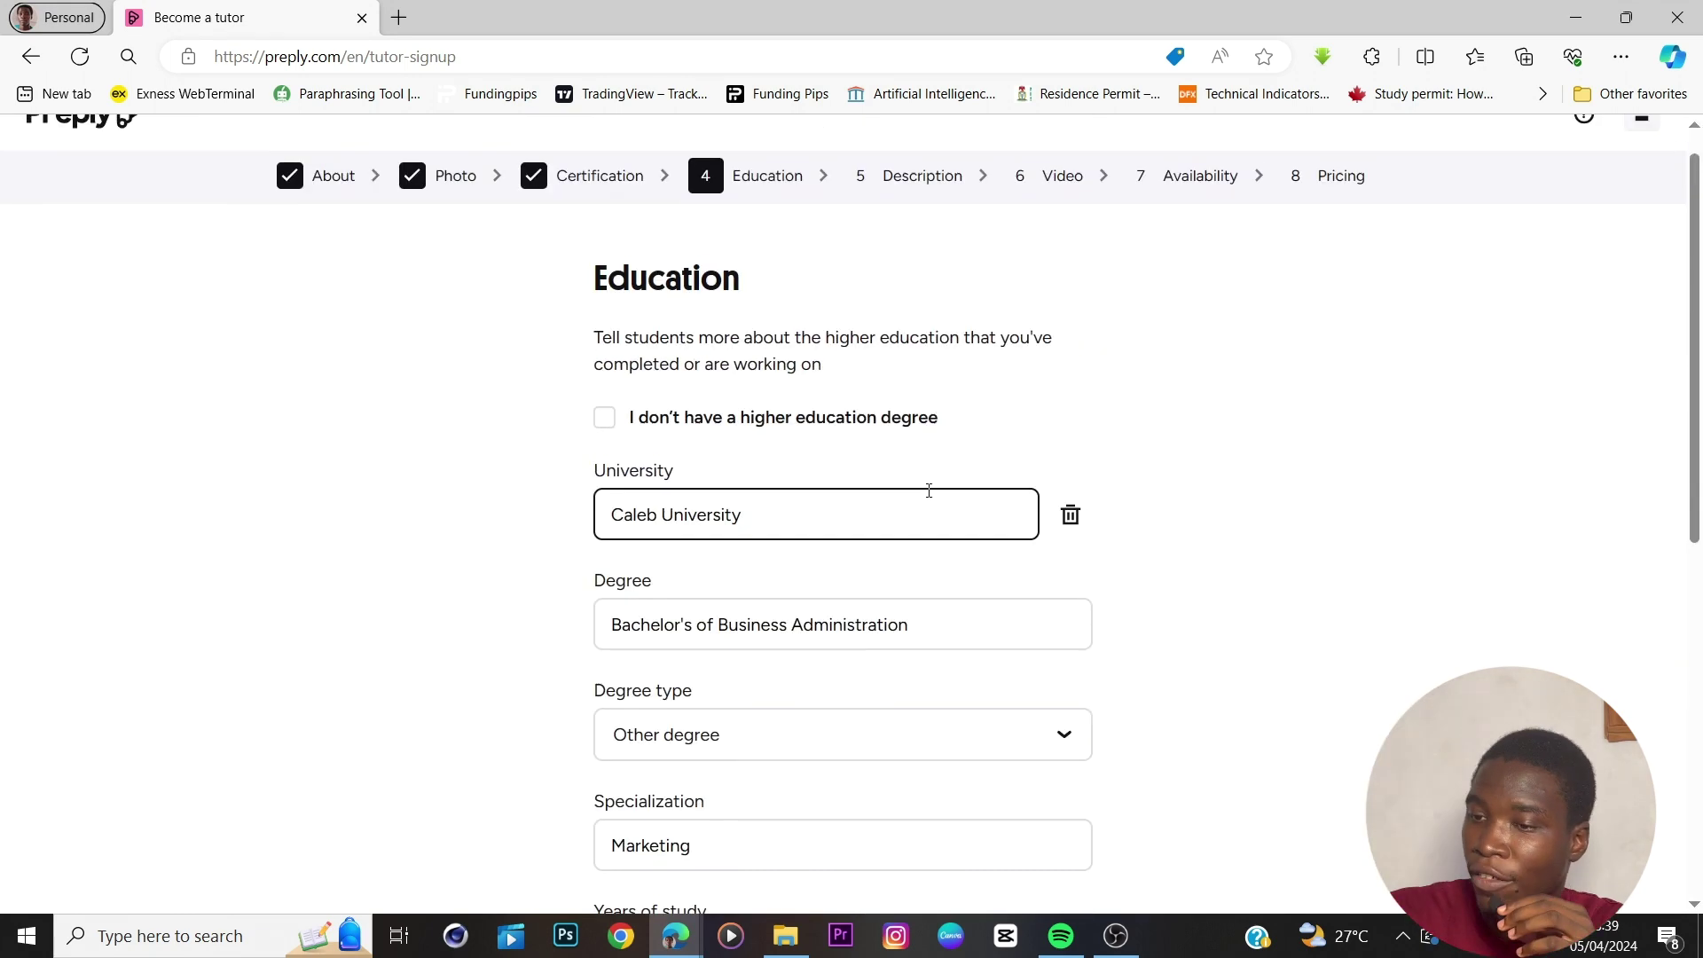
{"action": "scroll", "coordinate": [929, 491], "scroll_direction": "down", "scroll_amount": 4}
{"action": "scroll", "coordinate": [887, 310], "scroll_direction": "up", "scroll_amount": 3}
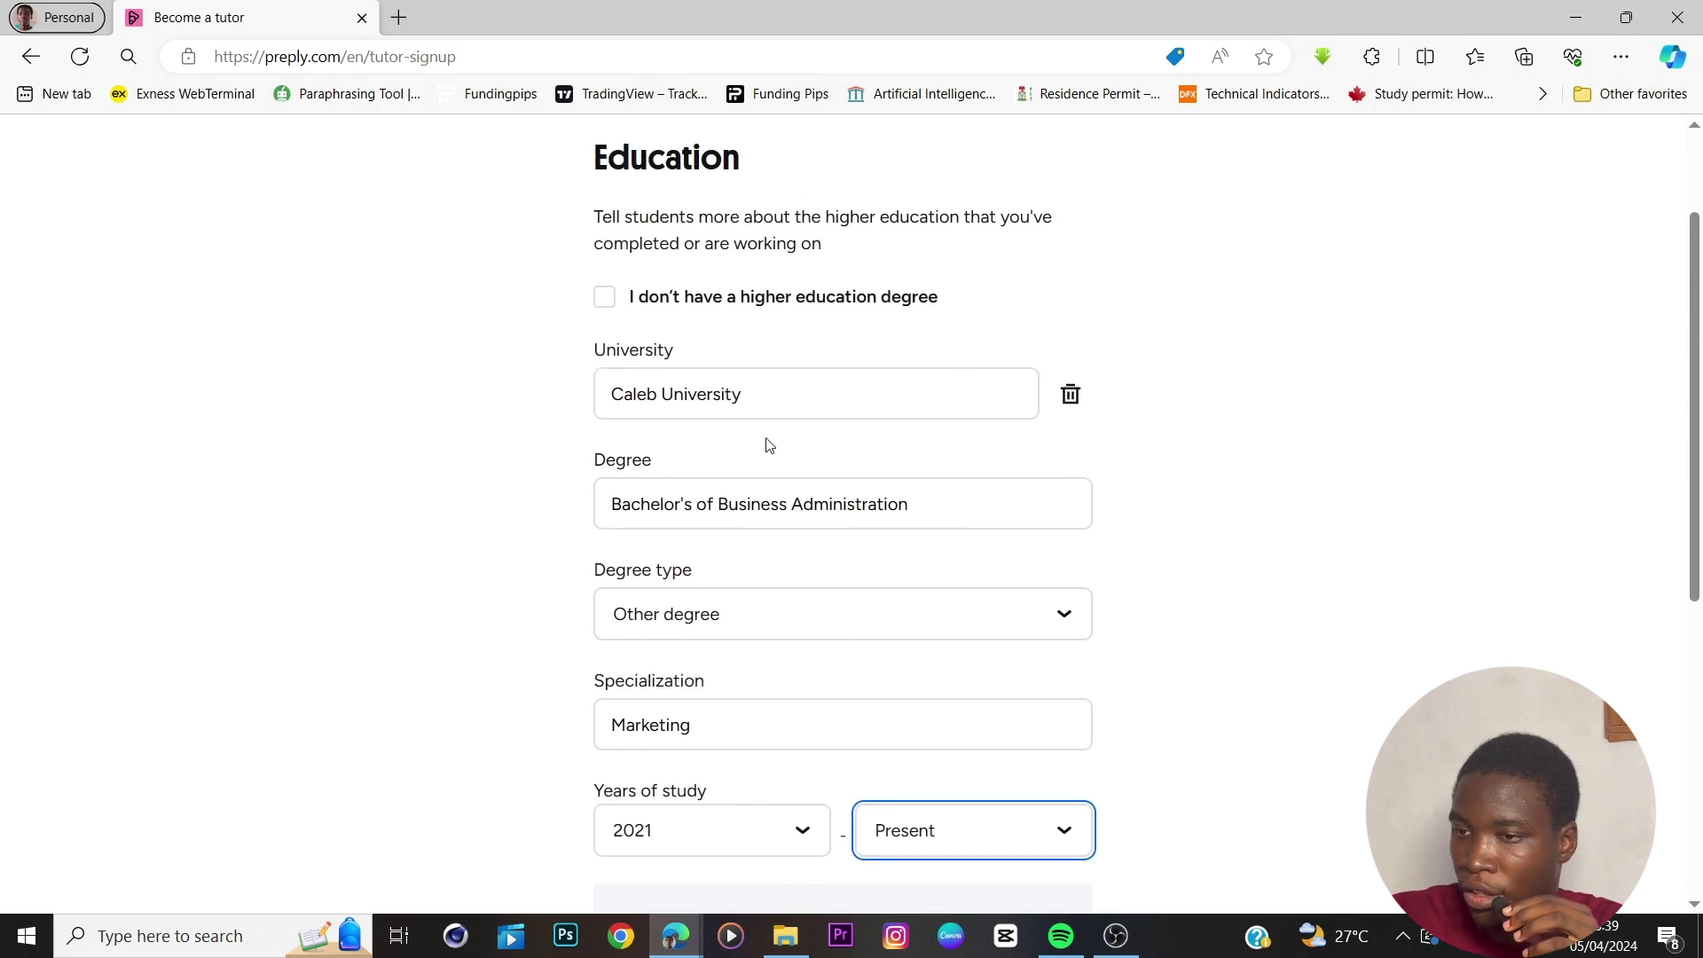
{"action": "scroll", "coordinate": [764, 449], "scroll_direction": "down", "scroll_amount": 1}
{"action": "scroll", "coordinate": [769, 453], "scroll_direction": "up", "scroll_amount": 3}
{"action": "scroll", "coordinate": [771, 479], "scroll_direction": "down", "scroll_amount": 4}
{"action": "scroll", "coordinate": [771, 499], "scroll_direction": "down", "scroll_amount": 3}
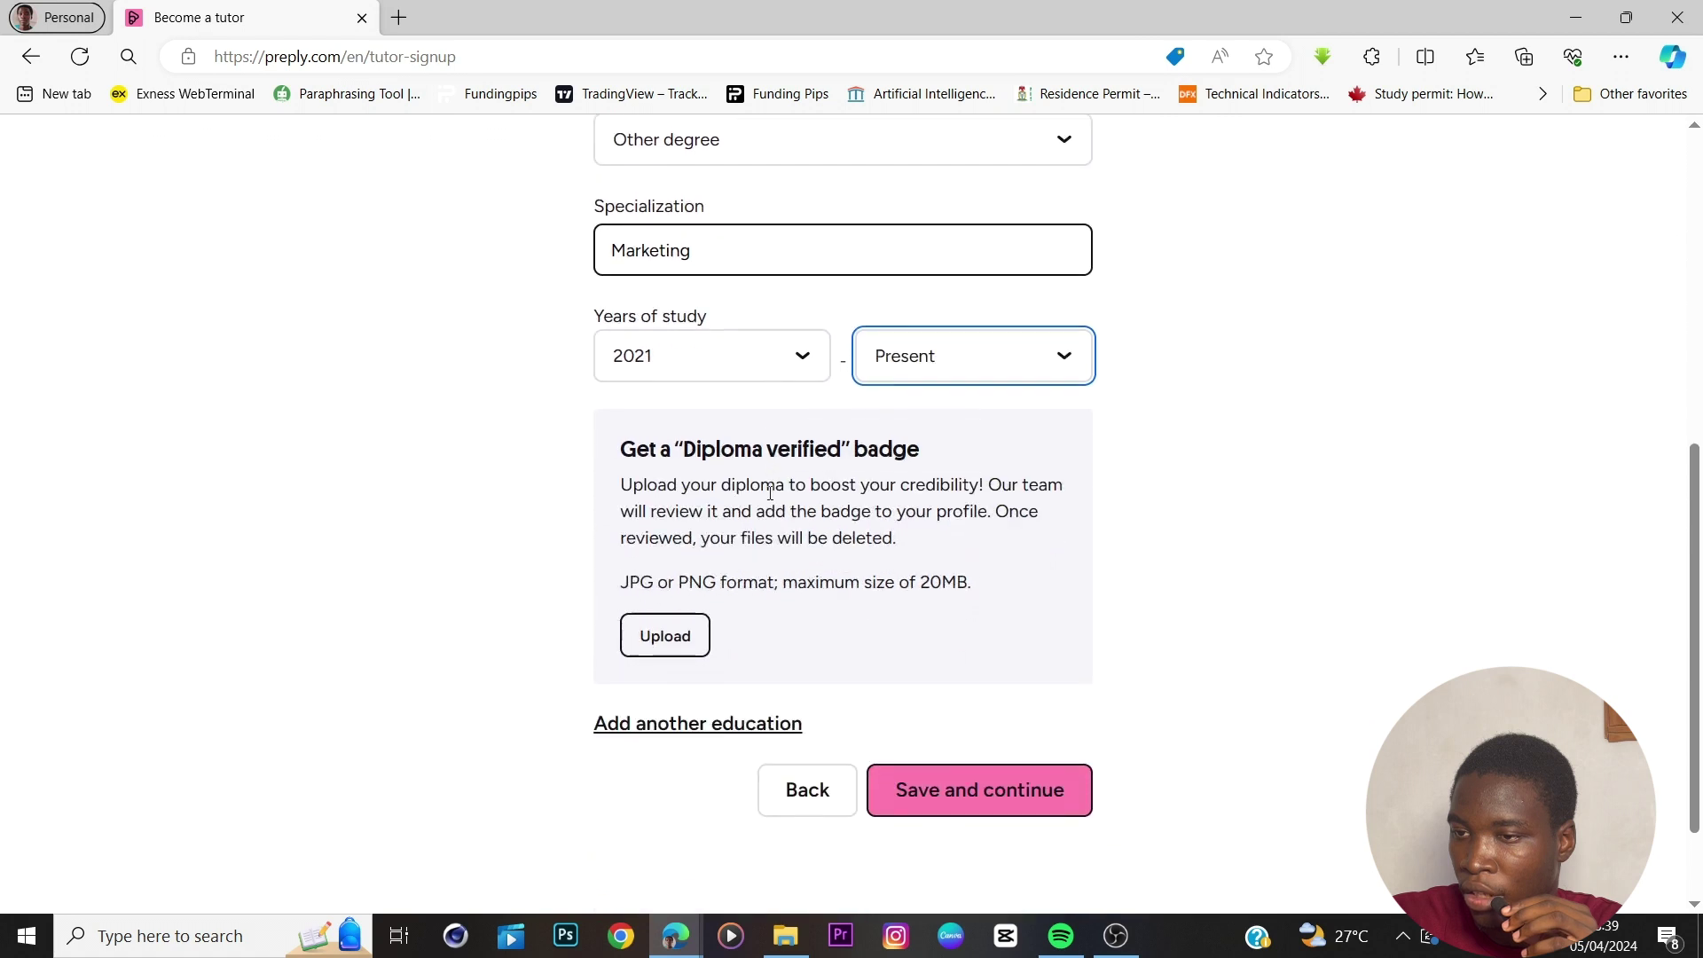
{"action": "scroll", "coordinate": [905, 597], "scroll_direction": "down", "scroll_amount": 1}
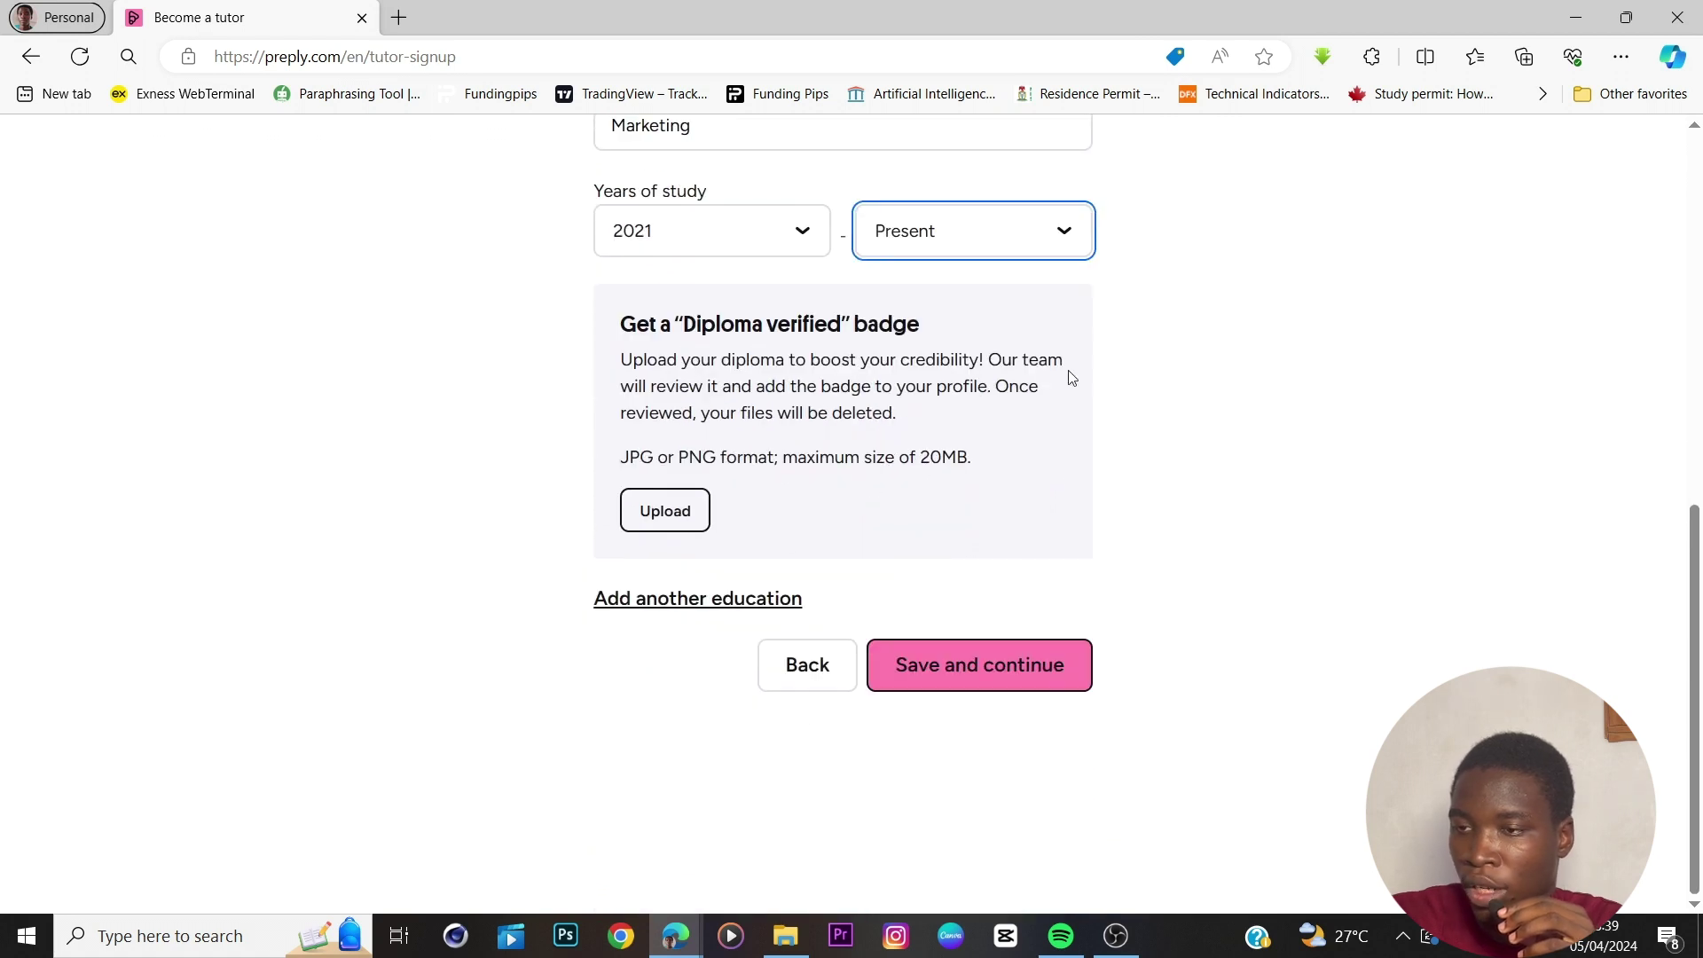
{"action": "left_click", "coordinate": [1004, 684]}
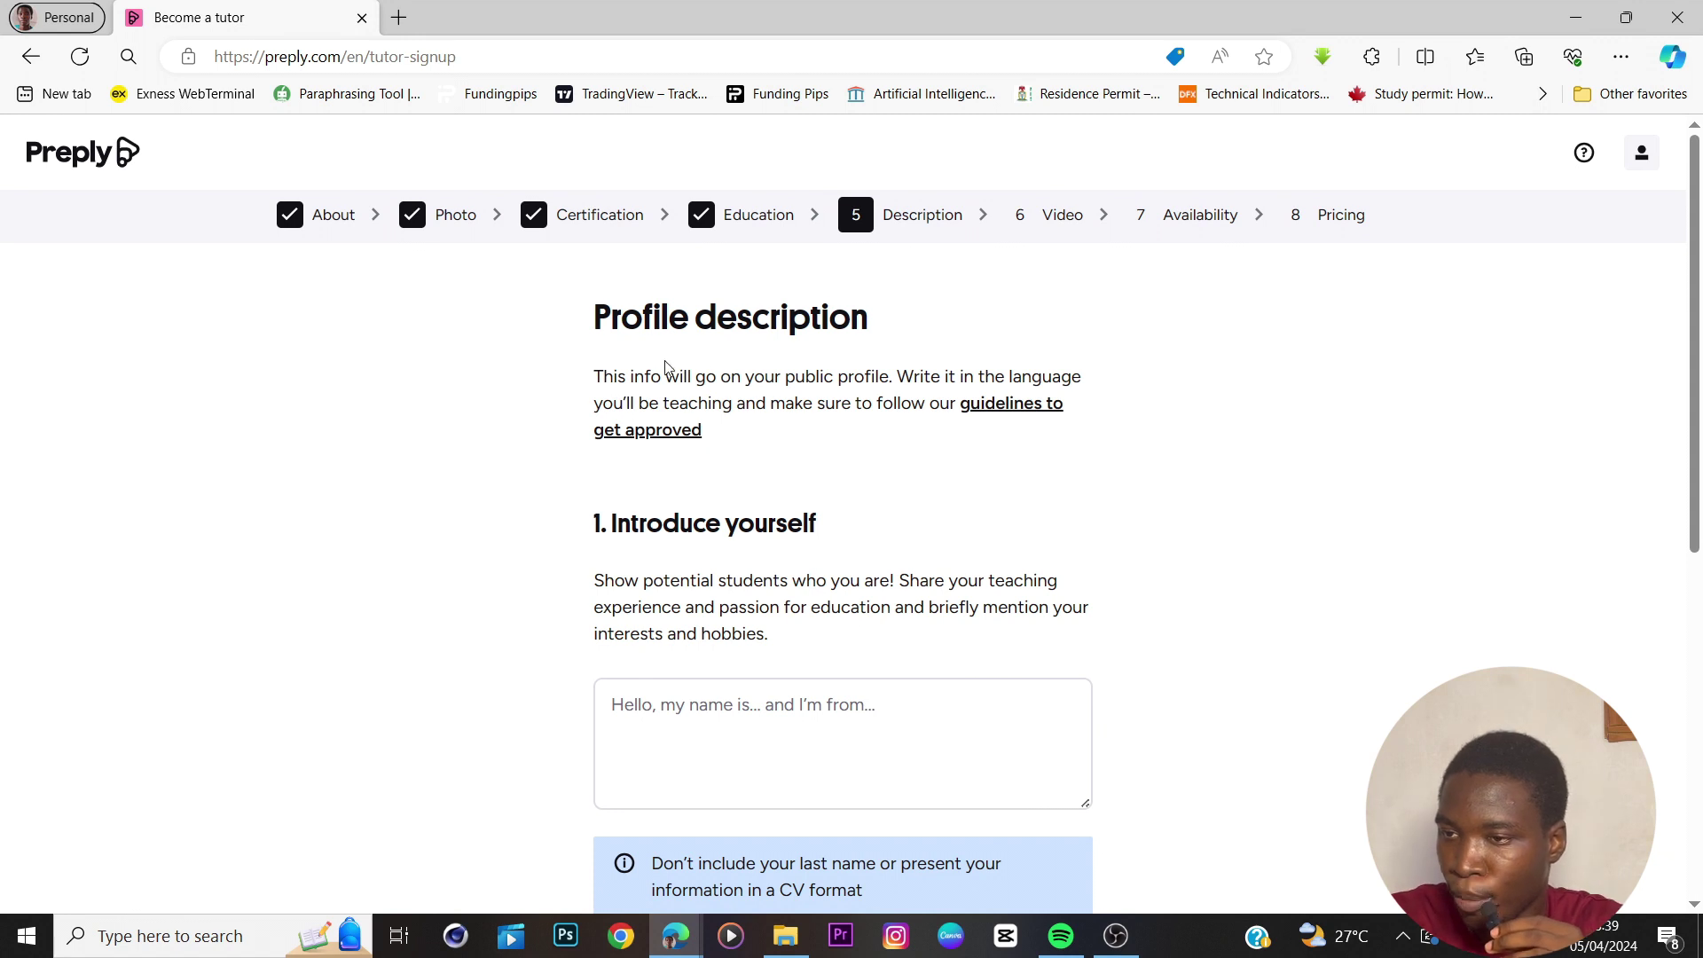
Read the Profile description instructions and copy the guidance paragraph under Introduce yourself.
{"action": "left_click_drag", "start_coordinate": [601, 331], "coordinate": [834, 324]}
{"action": "left_click_drag", "start_coordinate": [593, 376], "coordinate": [879, 378]}
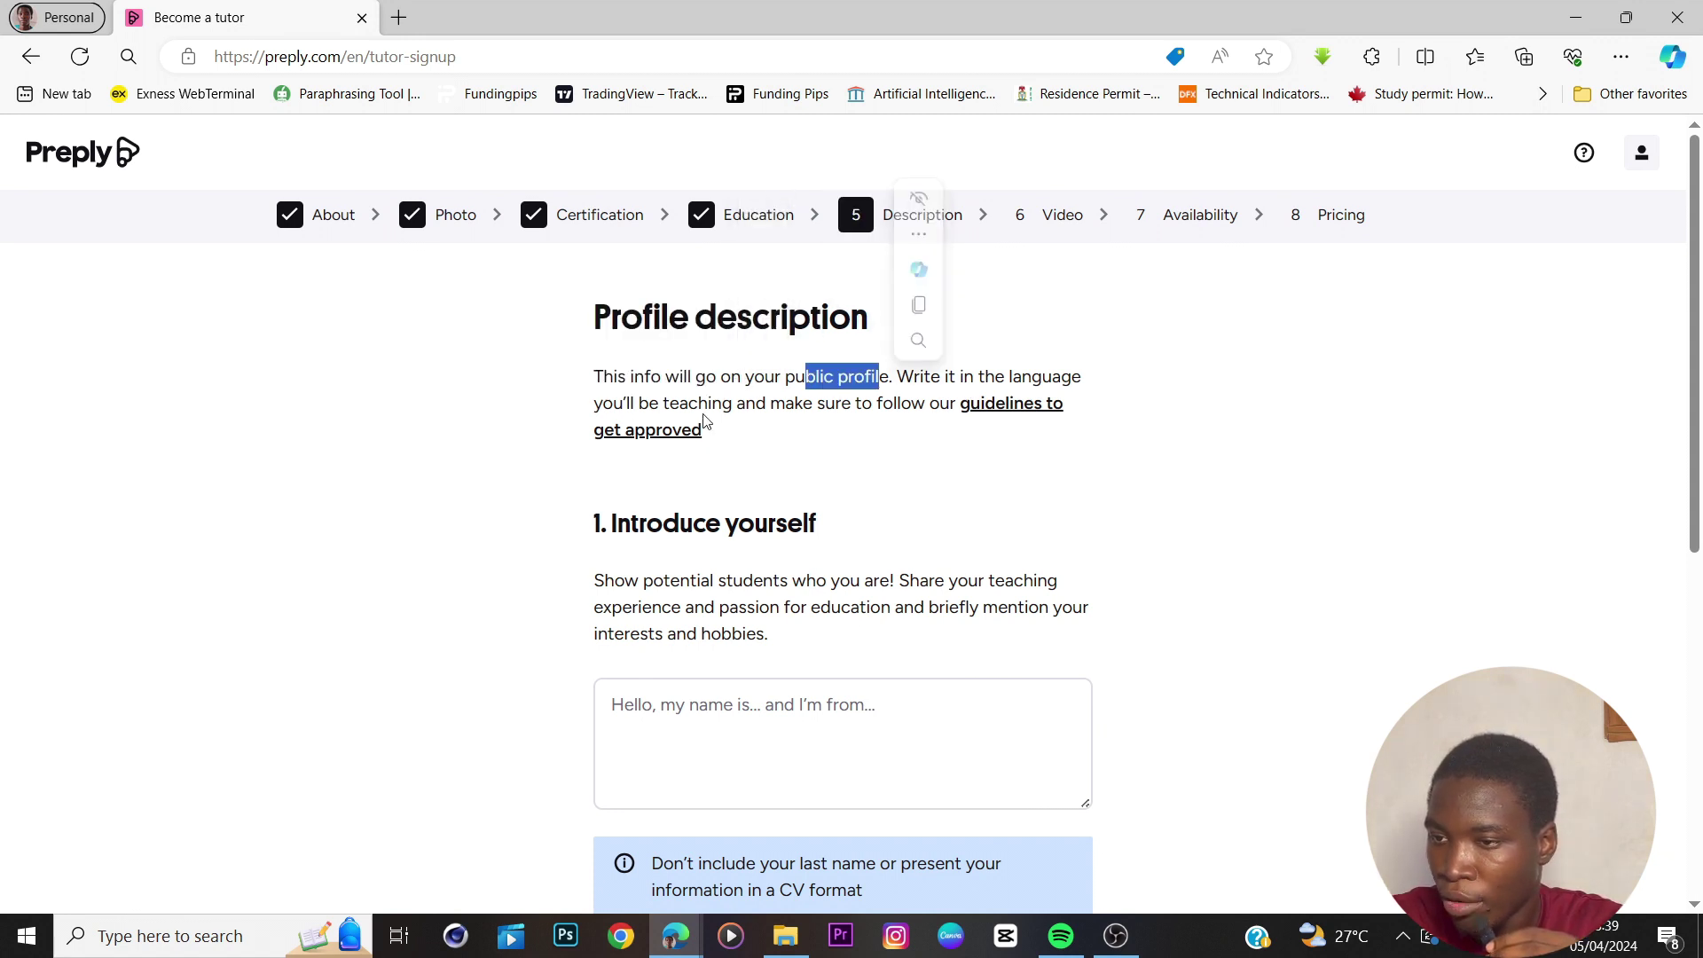
{"action": "scroll", "coordinate": [798, 485], "scroll_direction": "down", "scroll_amount": 3}
{"action": "left_click_drag", "start_coordinate": [593, 340], "coordinate": [809, 367]}
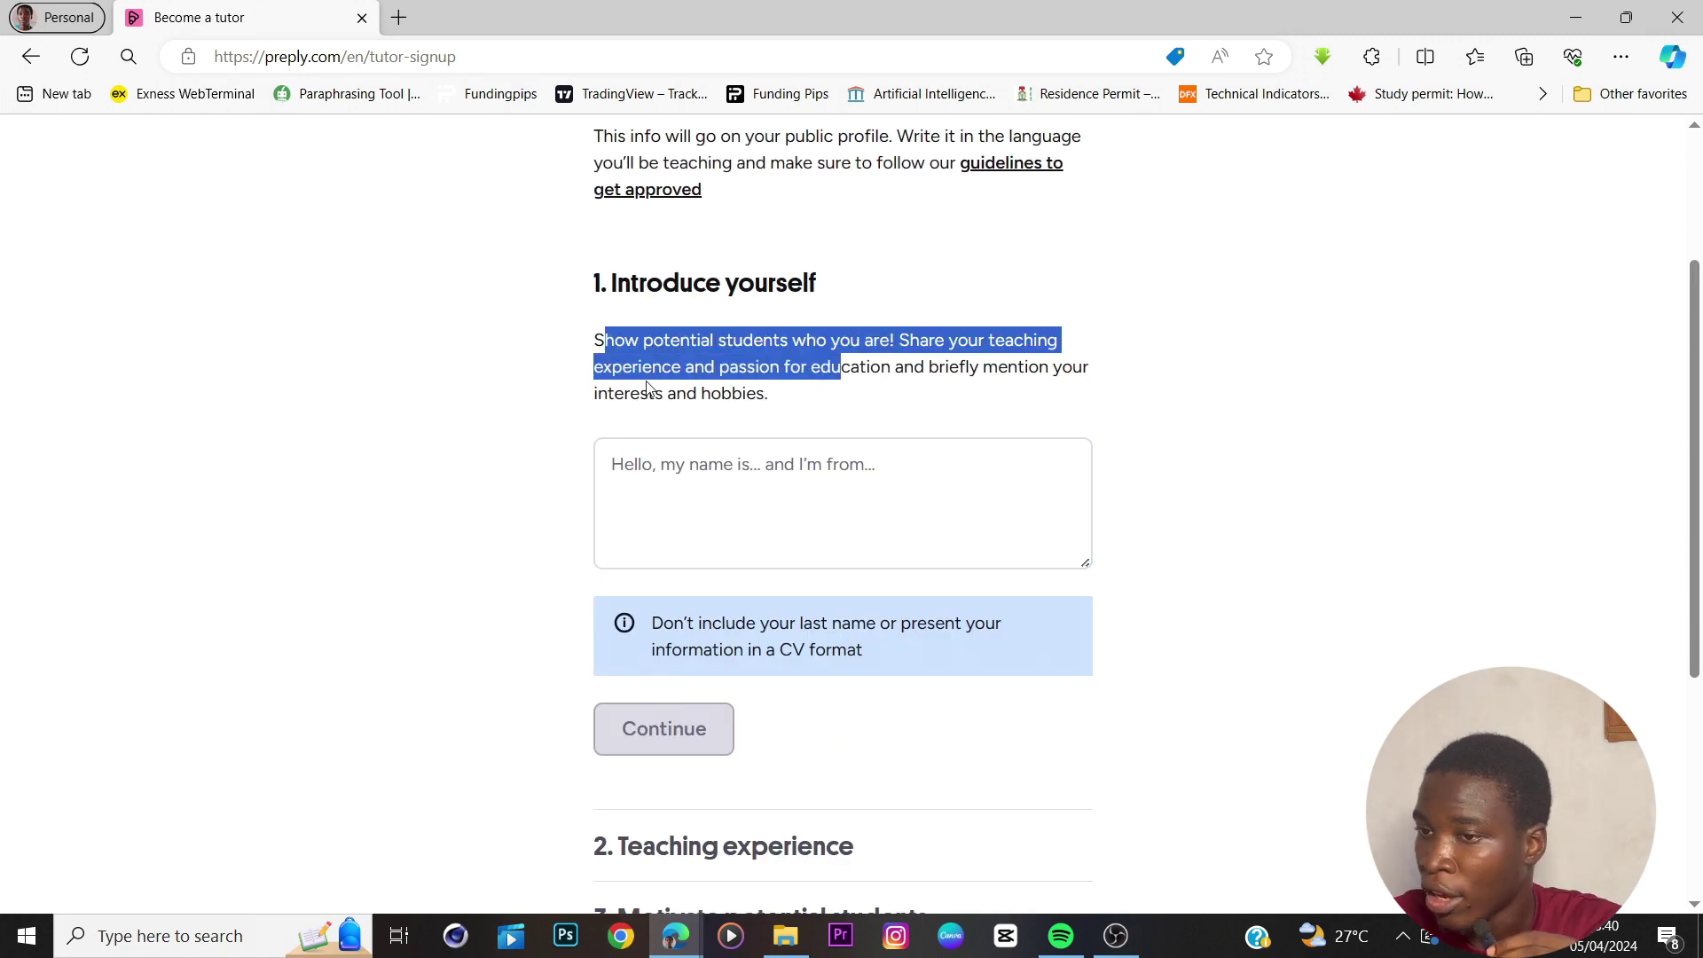
{"action": "left_click", "coordinate": [834, 480]}
{"action": "triple_click", "coordinate": [616, 341]}
{"action": "key", "text": "ctrl+c"}
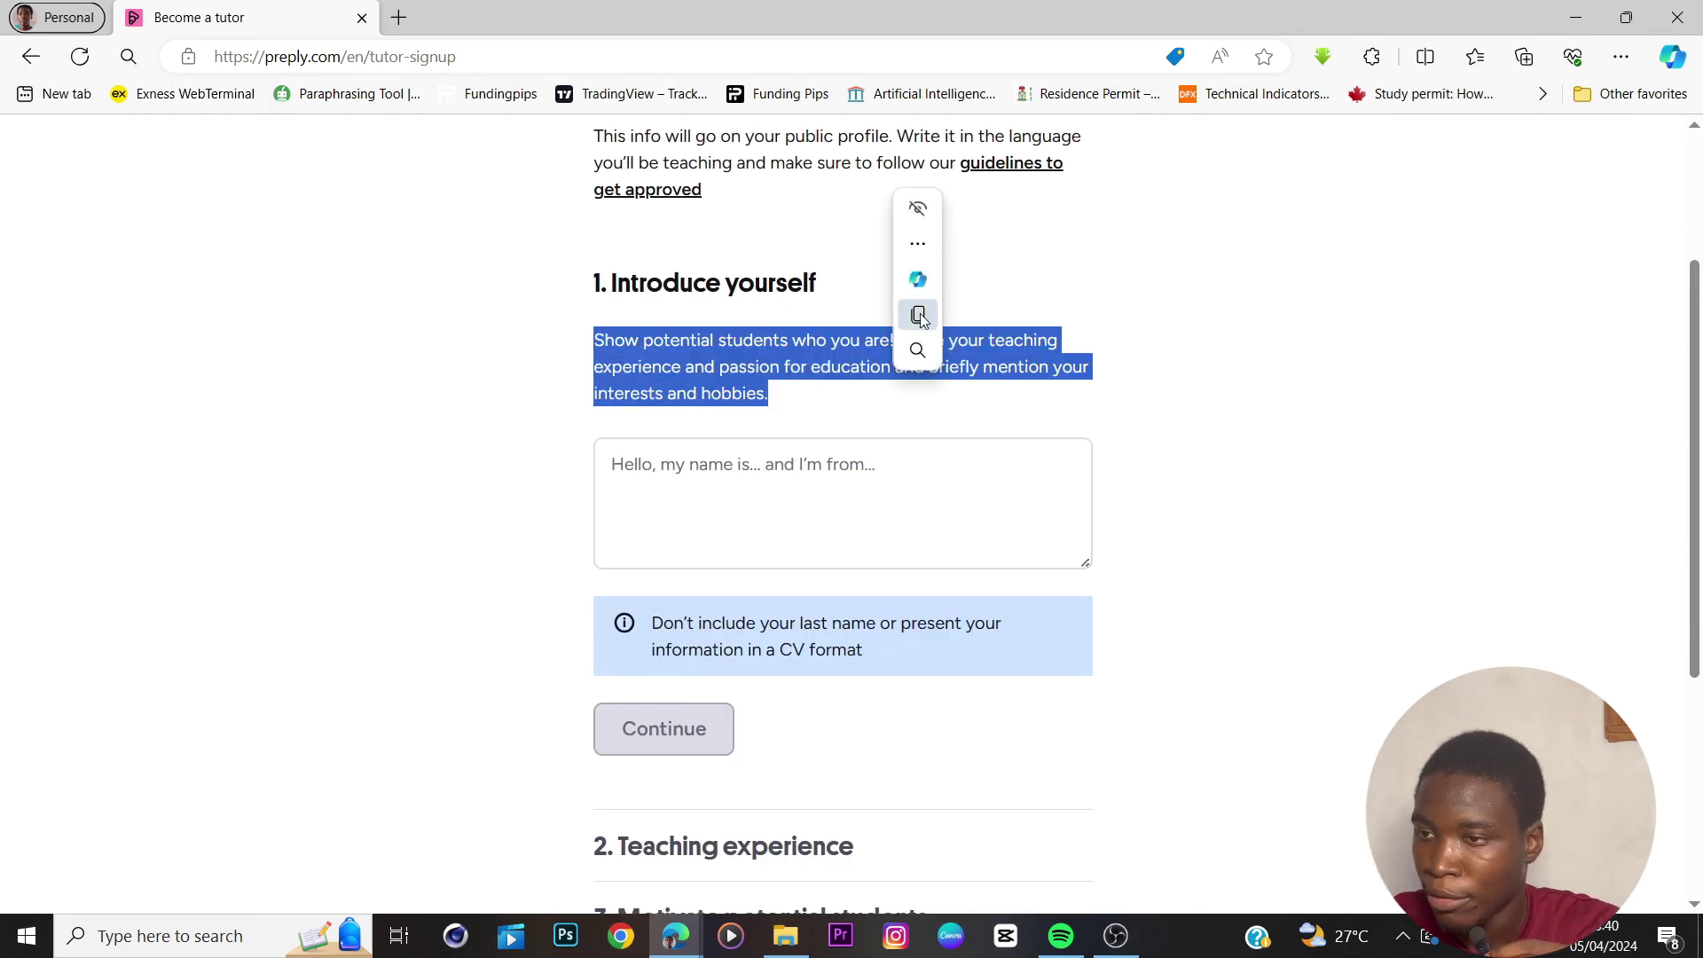
Open ChatGPT in a new browser tab and submit the copied introduction guidance as a prompt.
{"action": "left_click", "coordinate": [407, 19]}
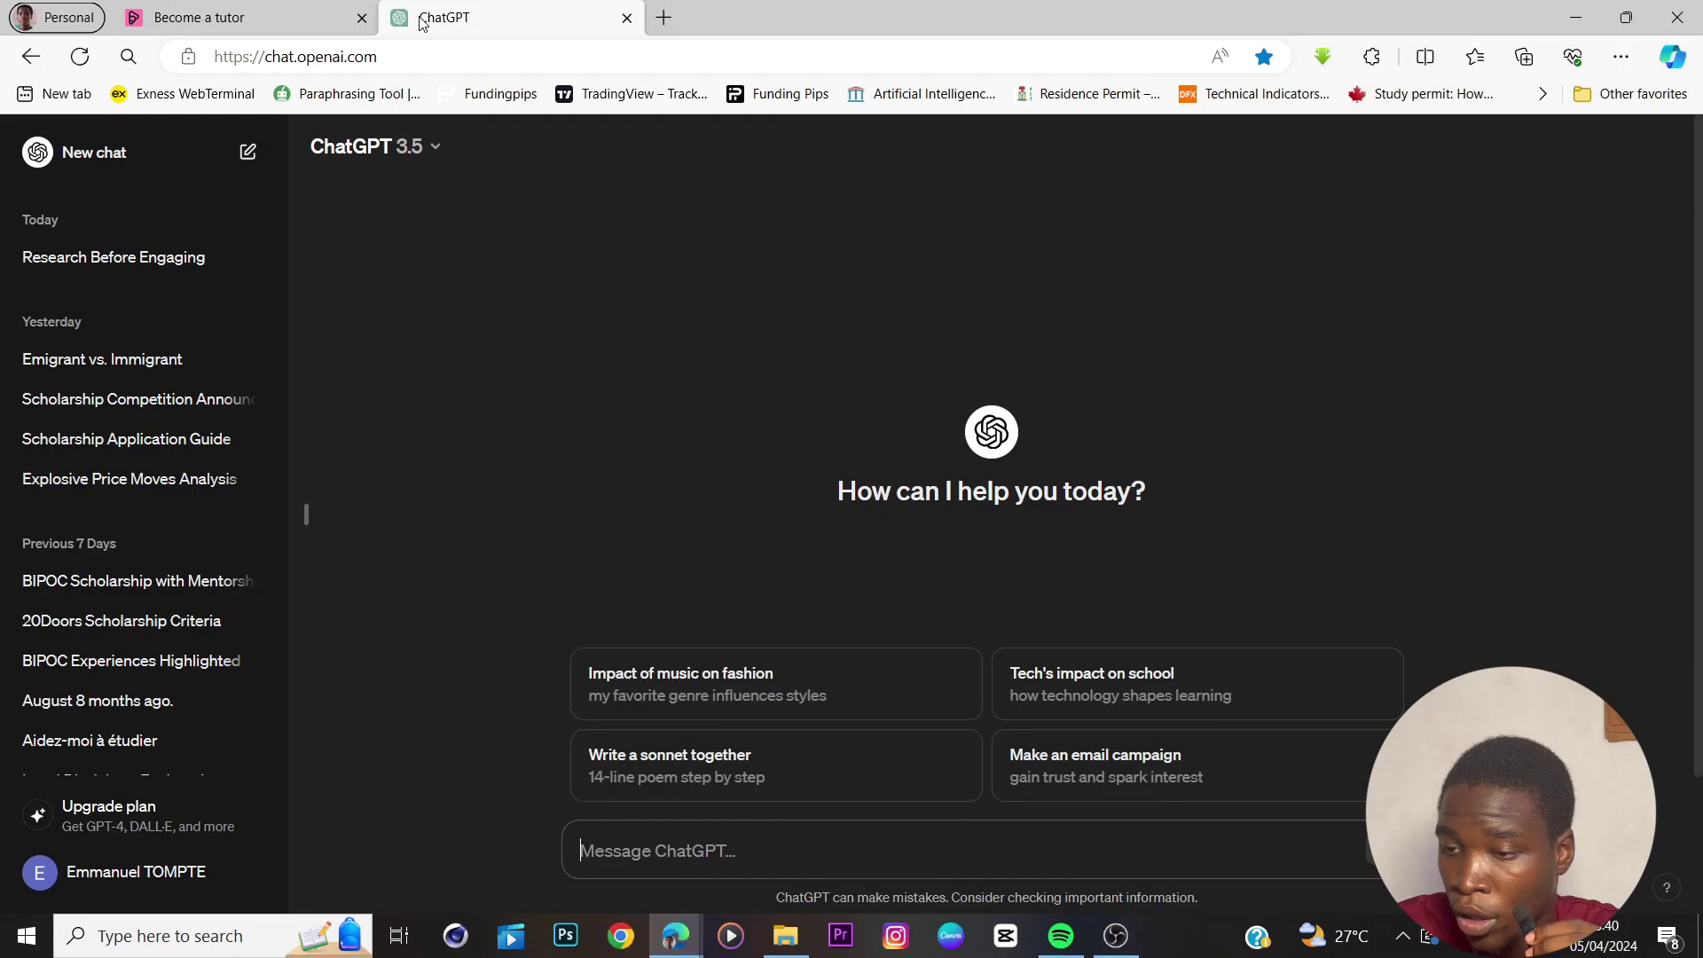
{"action": "key", "text": "ctrl+v"}
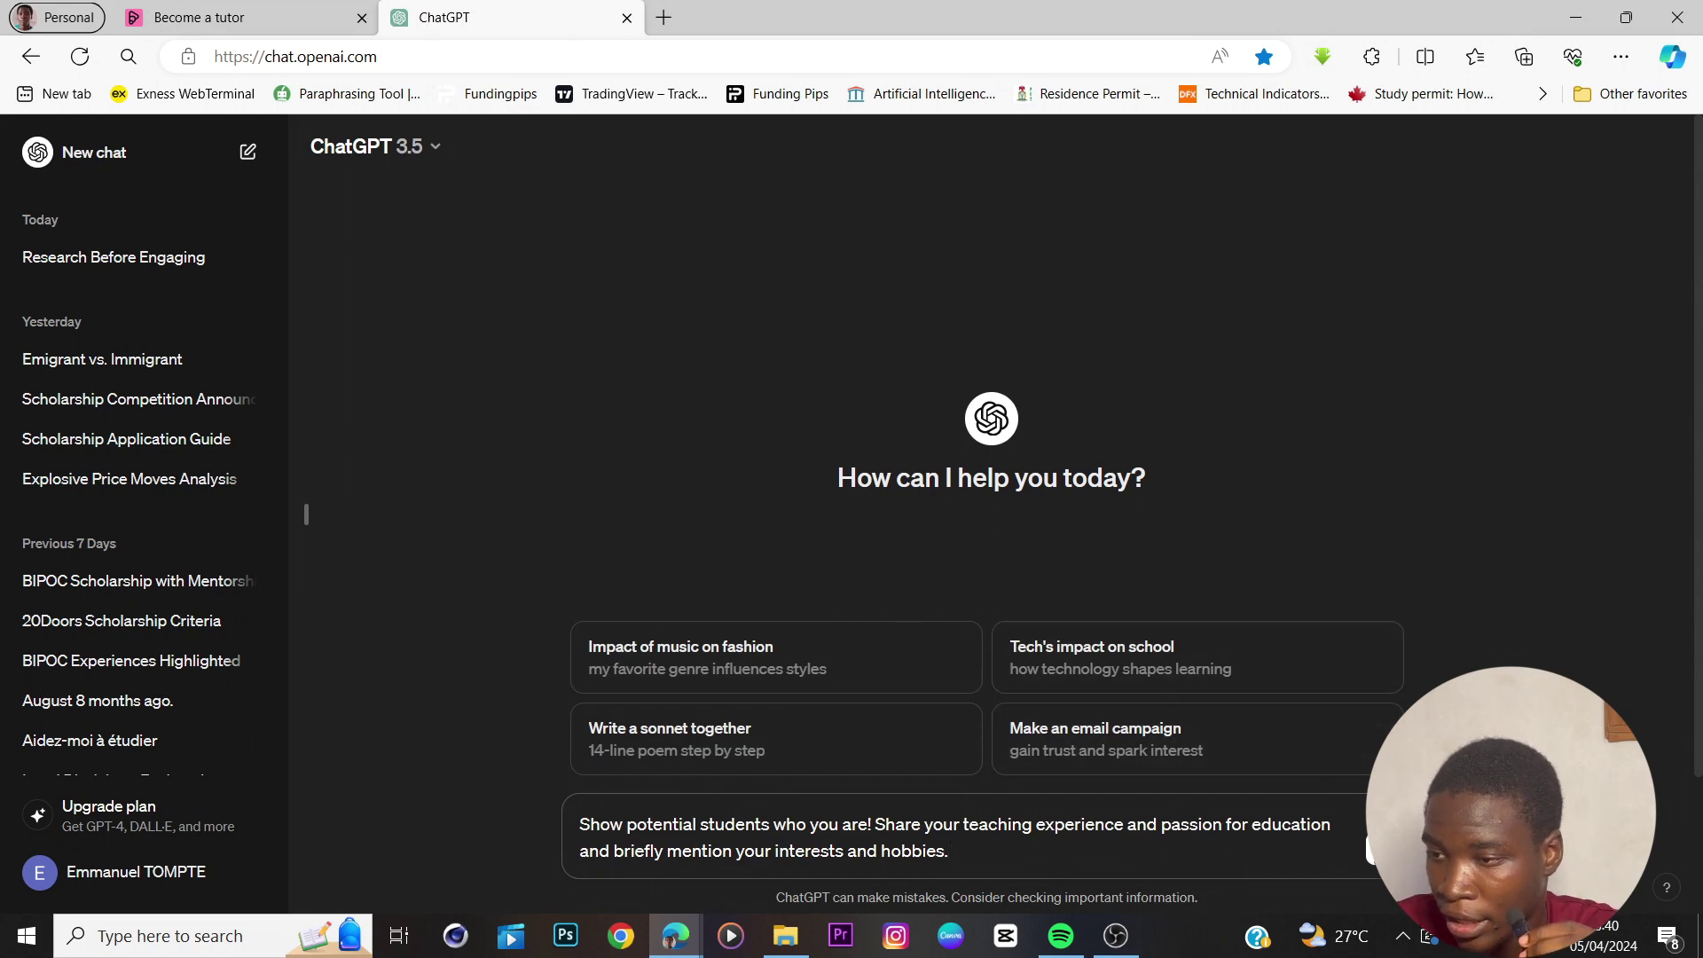
{"action": "key", "text": "Return"}
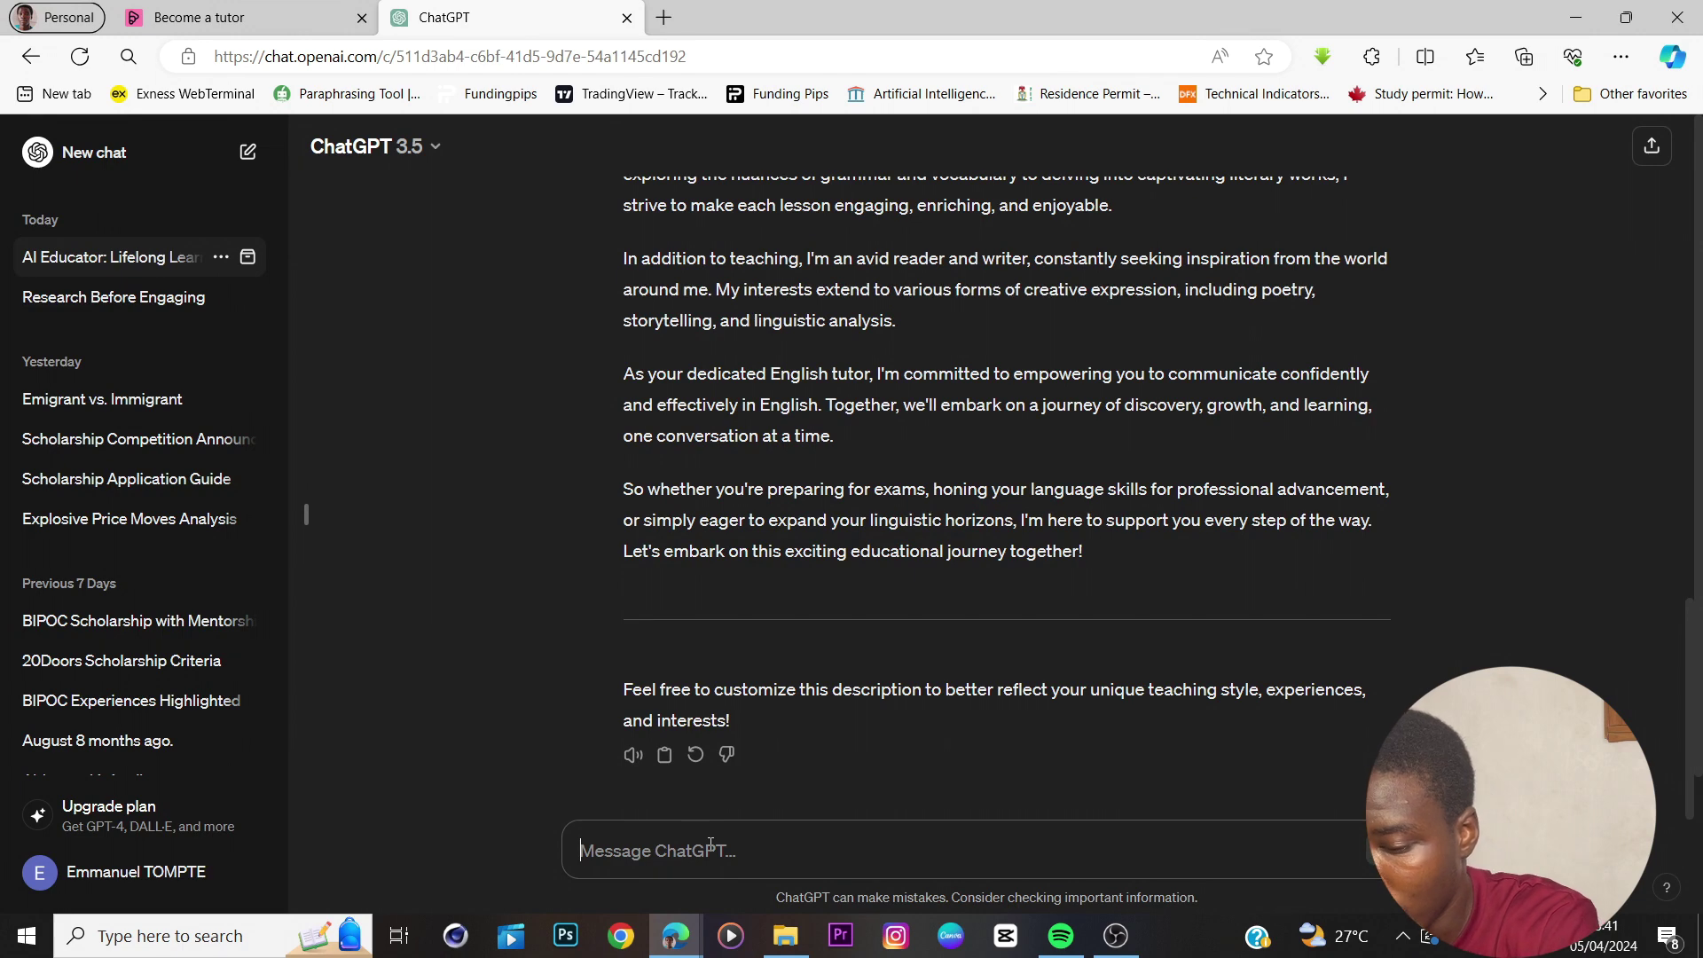
Ask ChatGPT to "Make it short" and copy the shortened introduction.
{"action": "type", "text": "Make it short"}
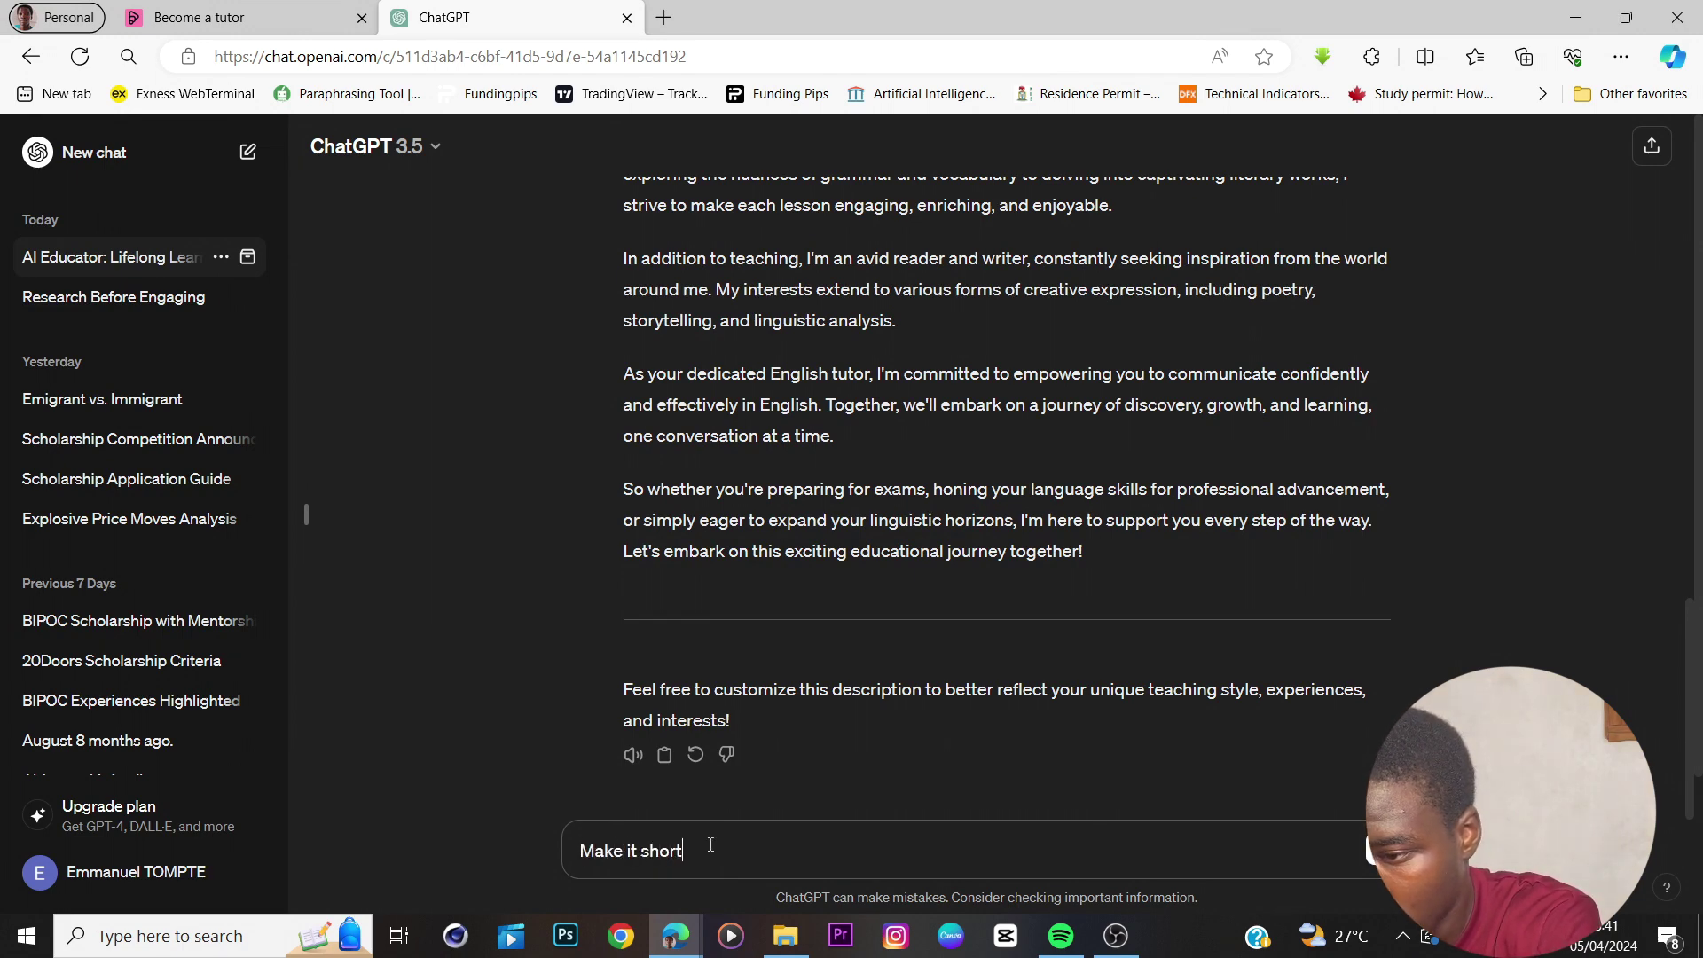
{"action": "key", "text": "Return"}
{"action": "left_click_drag", "start_coordinate": [623, 621], "coordinate": [801, 742]}
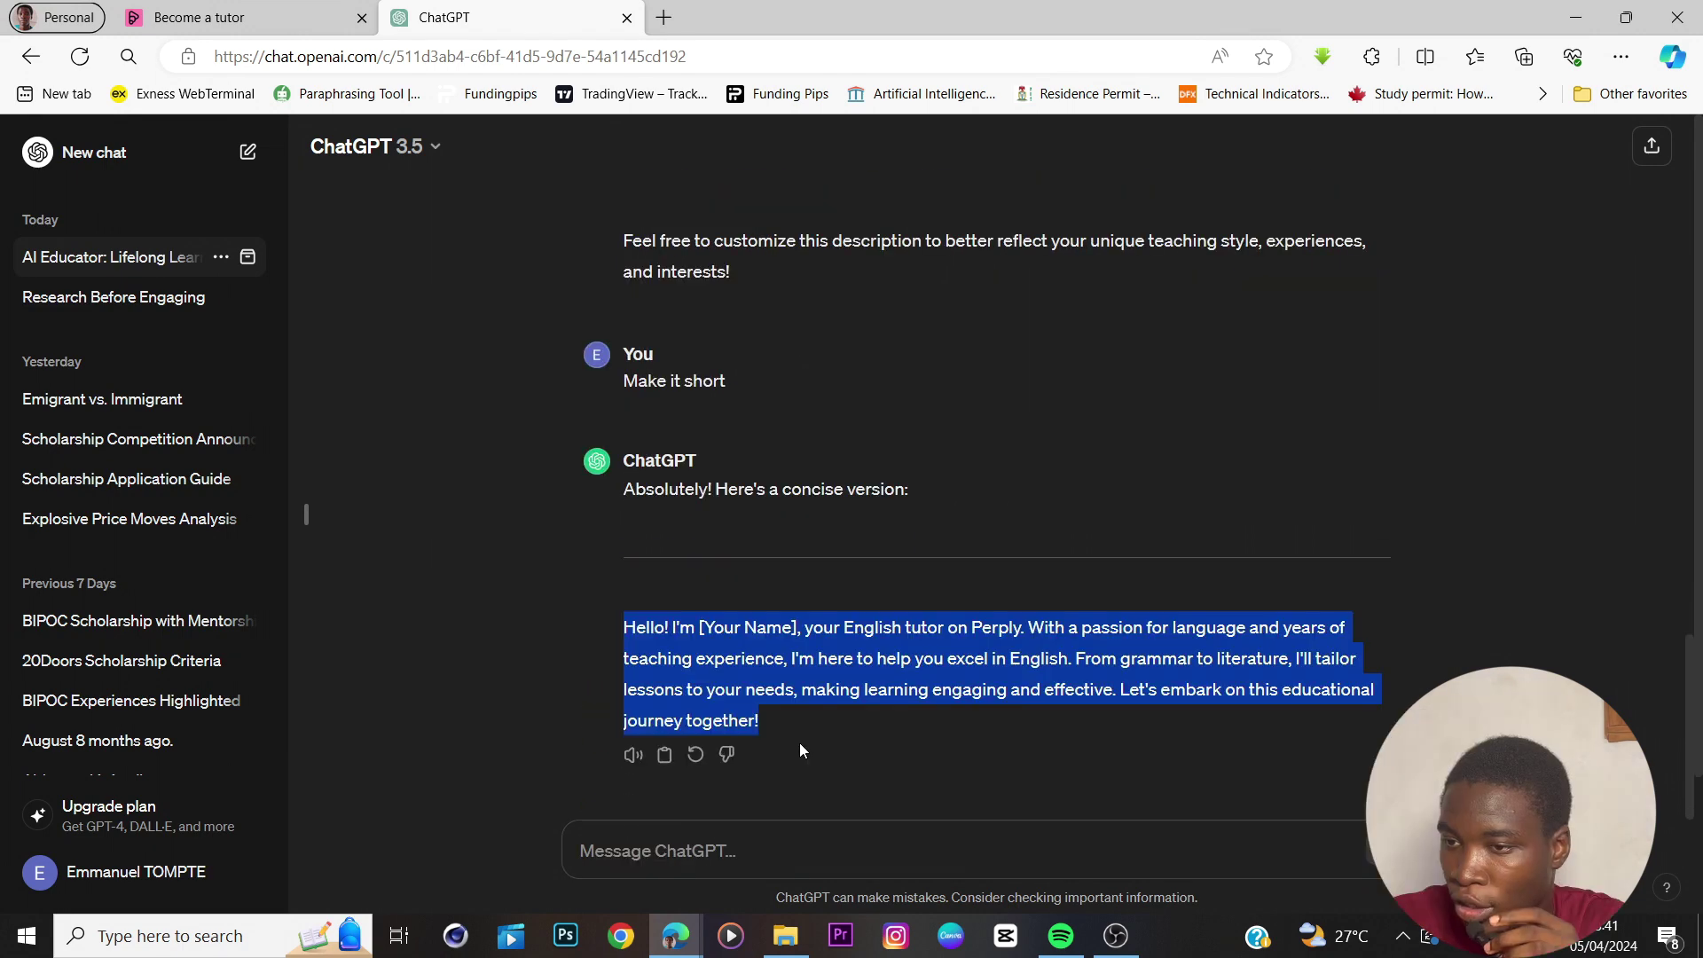
{"action": "left_click", "coordinate": [664, 755]}
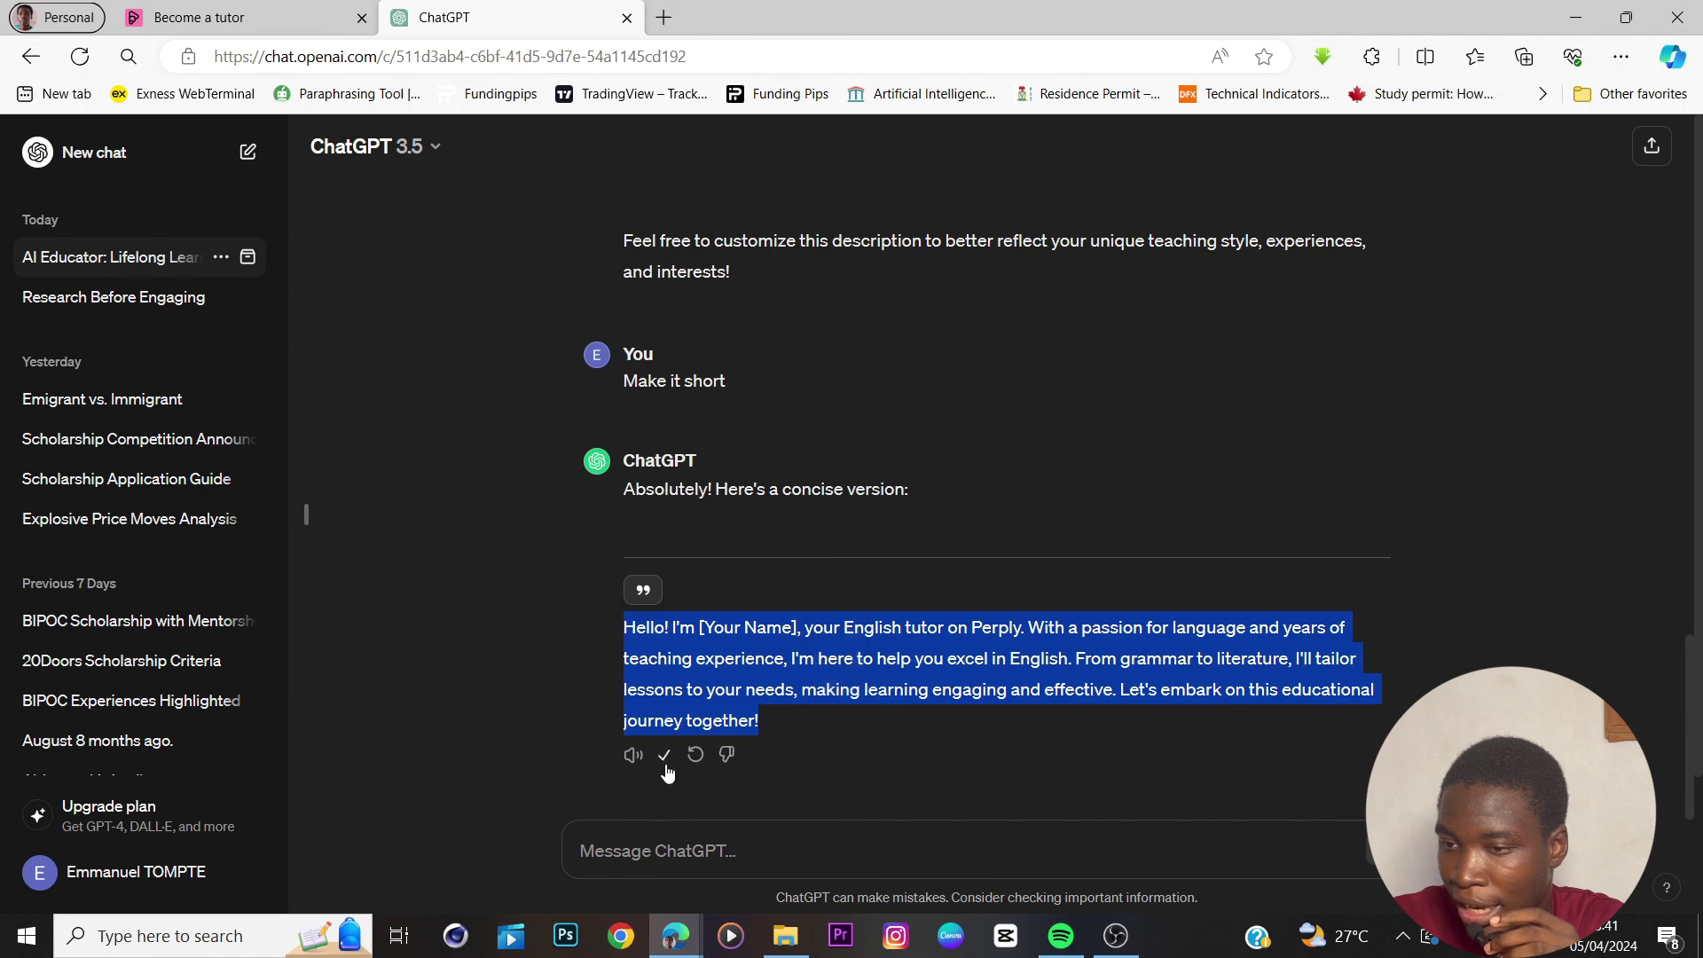
Return to the Preply signup, paste the introduction into Introduce yourself, and delete its "Absolutely! Here's a concise version:" lead-in and dashes.
{"action": "left_click", "coordinate": [257, 13]}
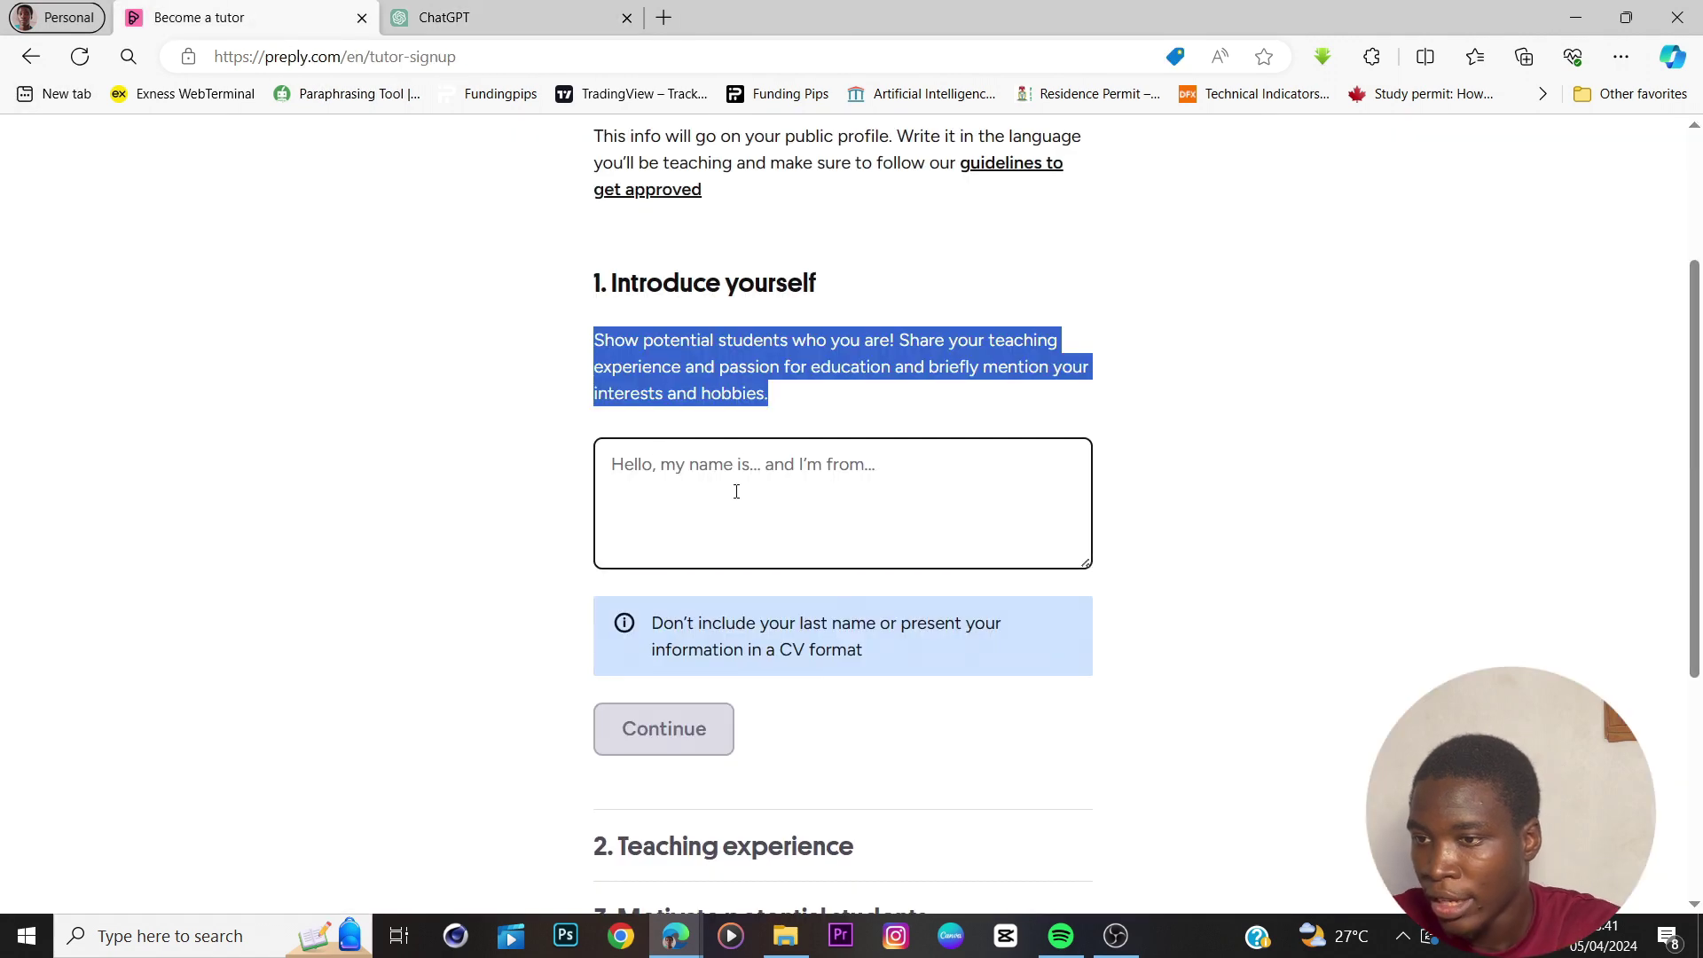
{"action": "left_click", "coordinate": [783, 476]}
{"action": "key", "text": "ctrl+v"}
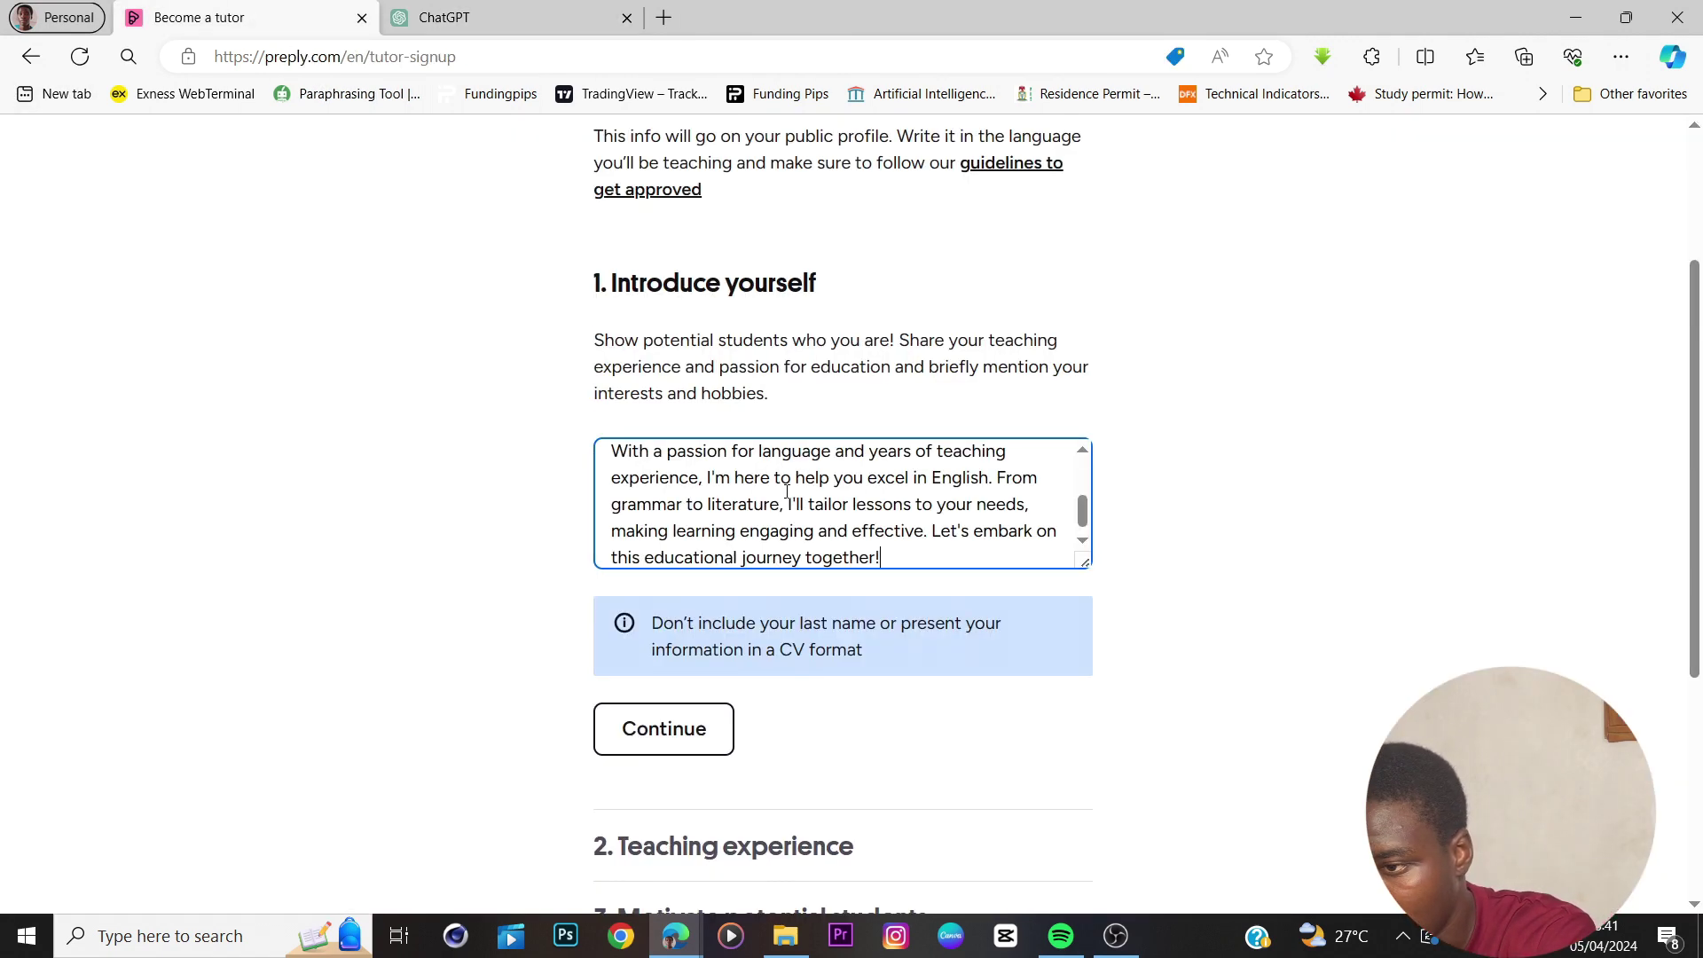
{"action": "scroll", "coordinate": [780, 488], "scroll_direction": "up", "scroll_amount": 5}
{"action": "left_click_drag", "start_coordinate": [659, 532], "coordinate": [562, 444]}
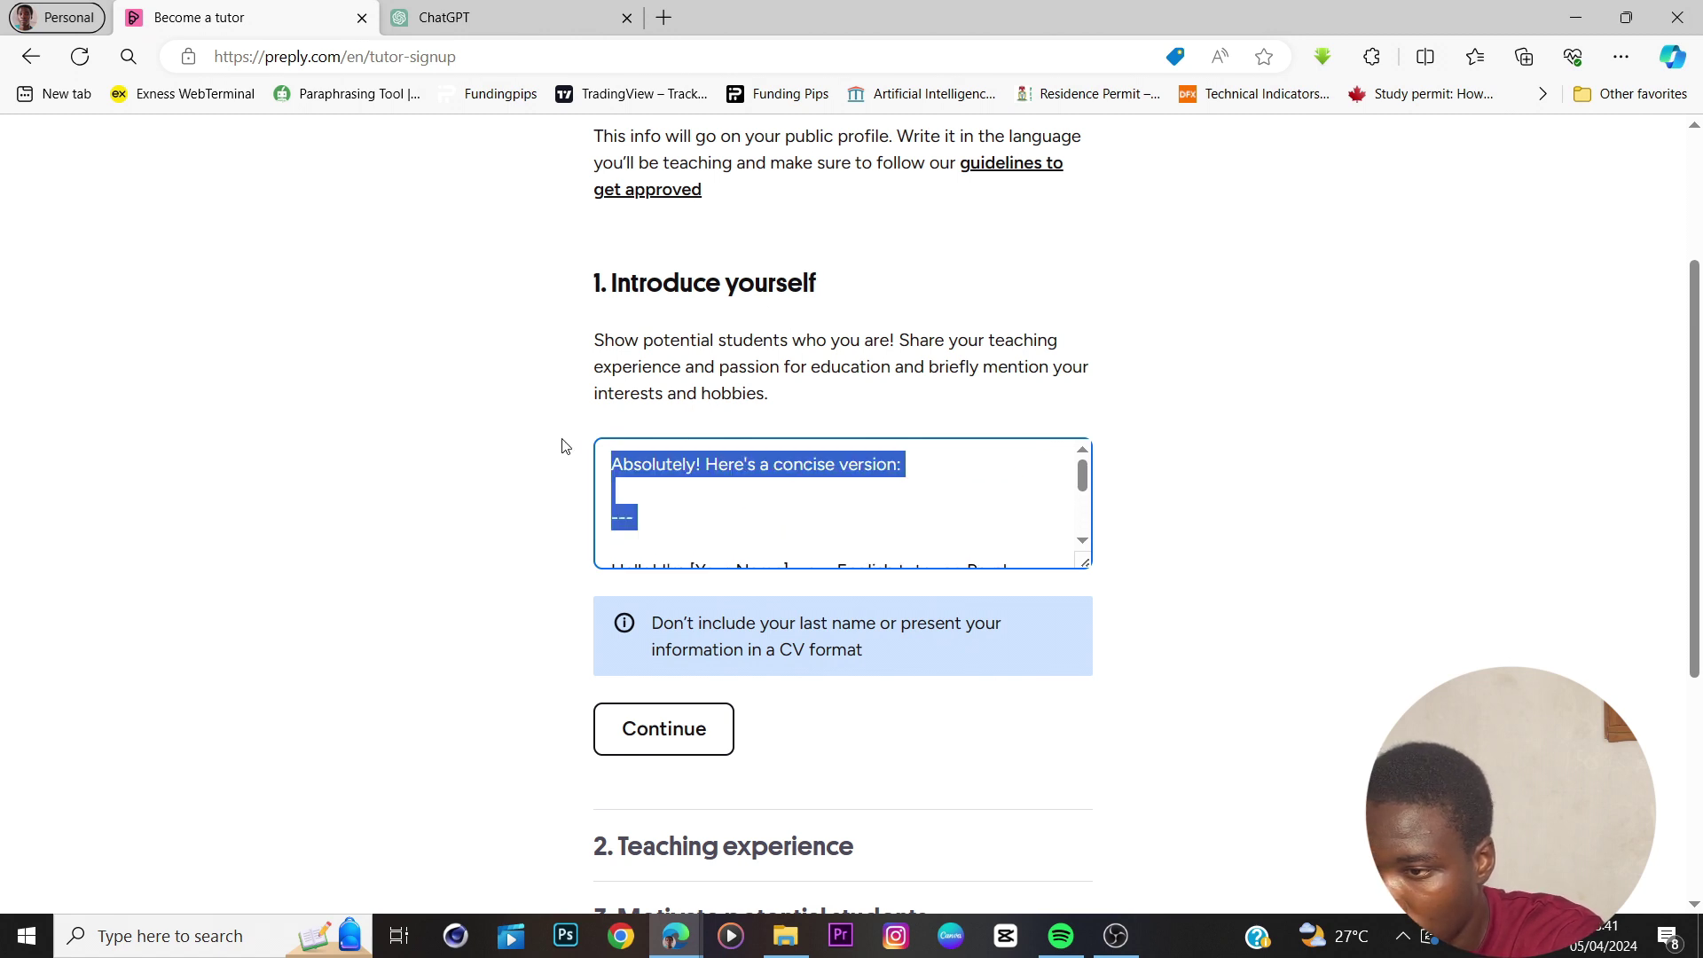
{"action": "key", "text": "BackSpace"}
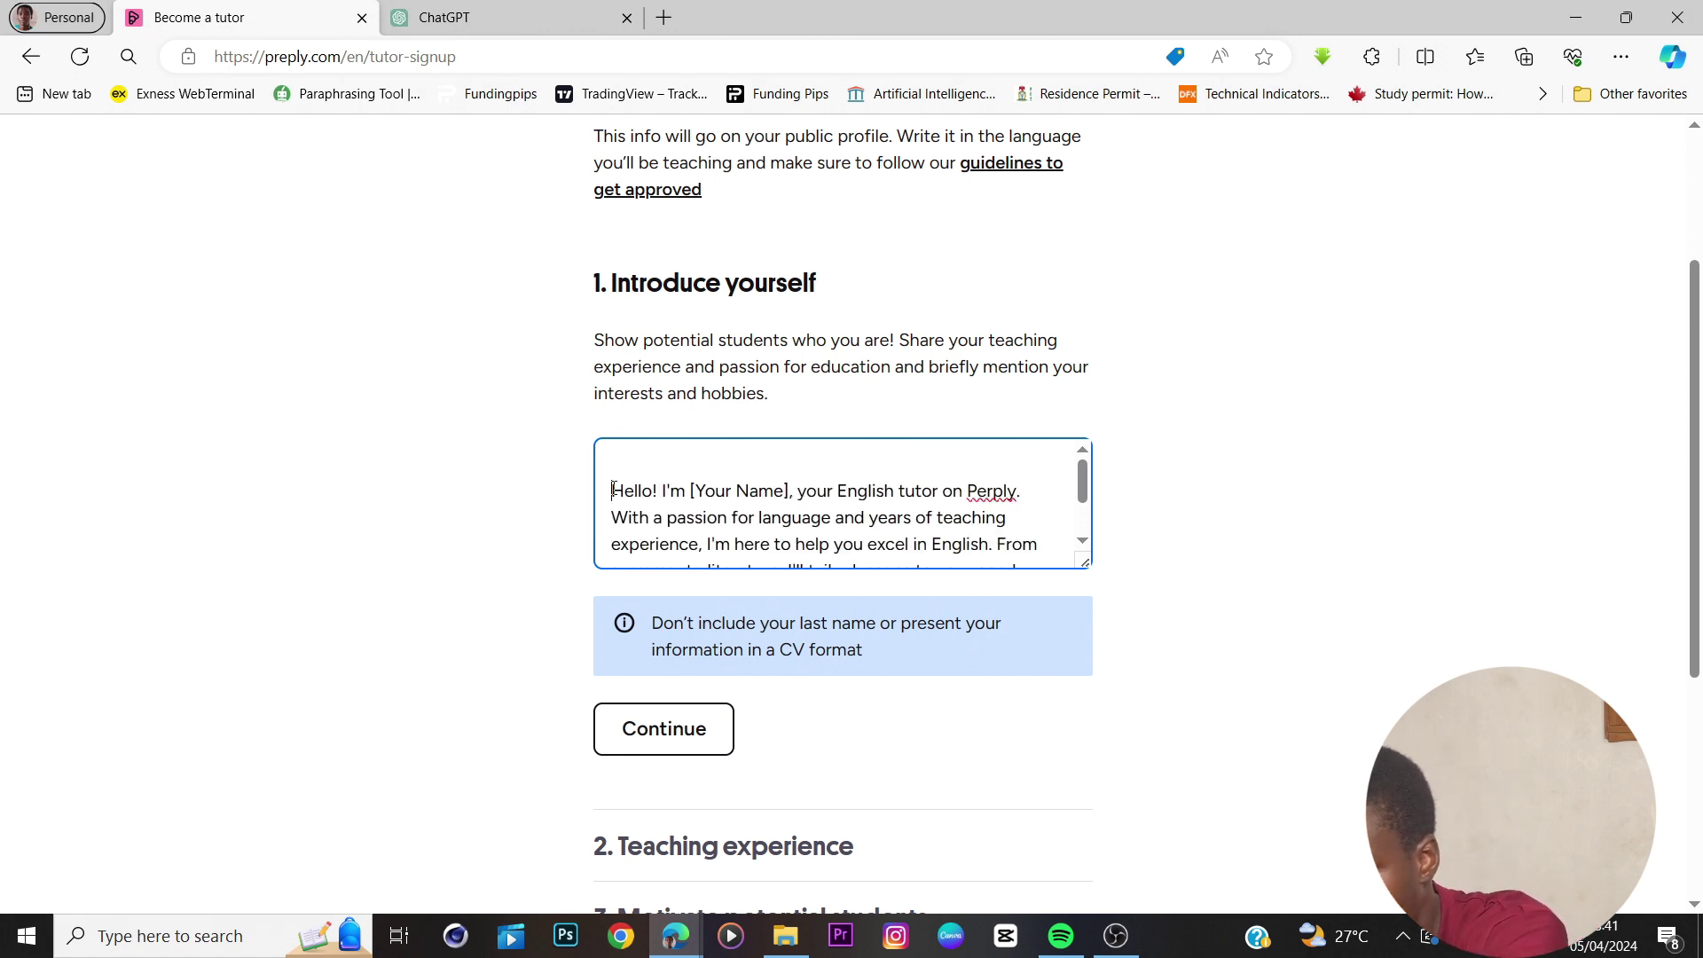
{"action": "key", "text": "BackSpace"}
Check the spelling suggestions for "Perply" in the introduction and continue to the Teaching experience section.
{"action": "right_click", "coordinate": [1004, 465]}
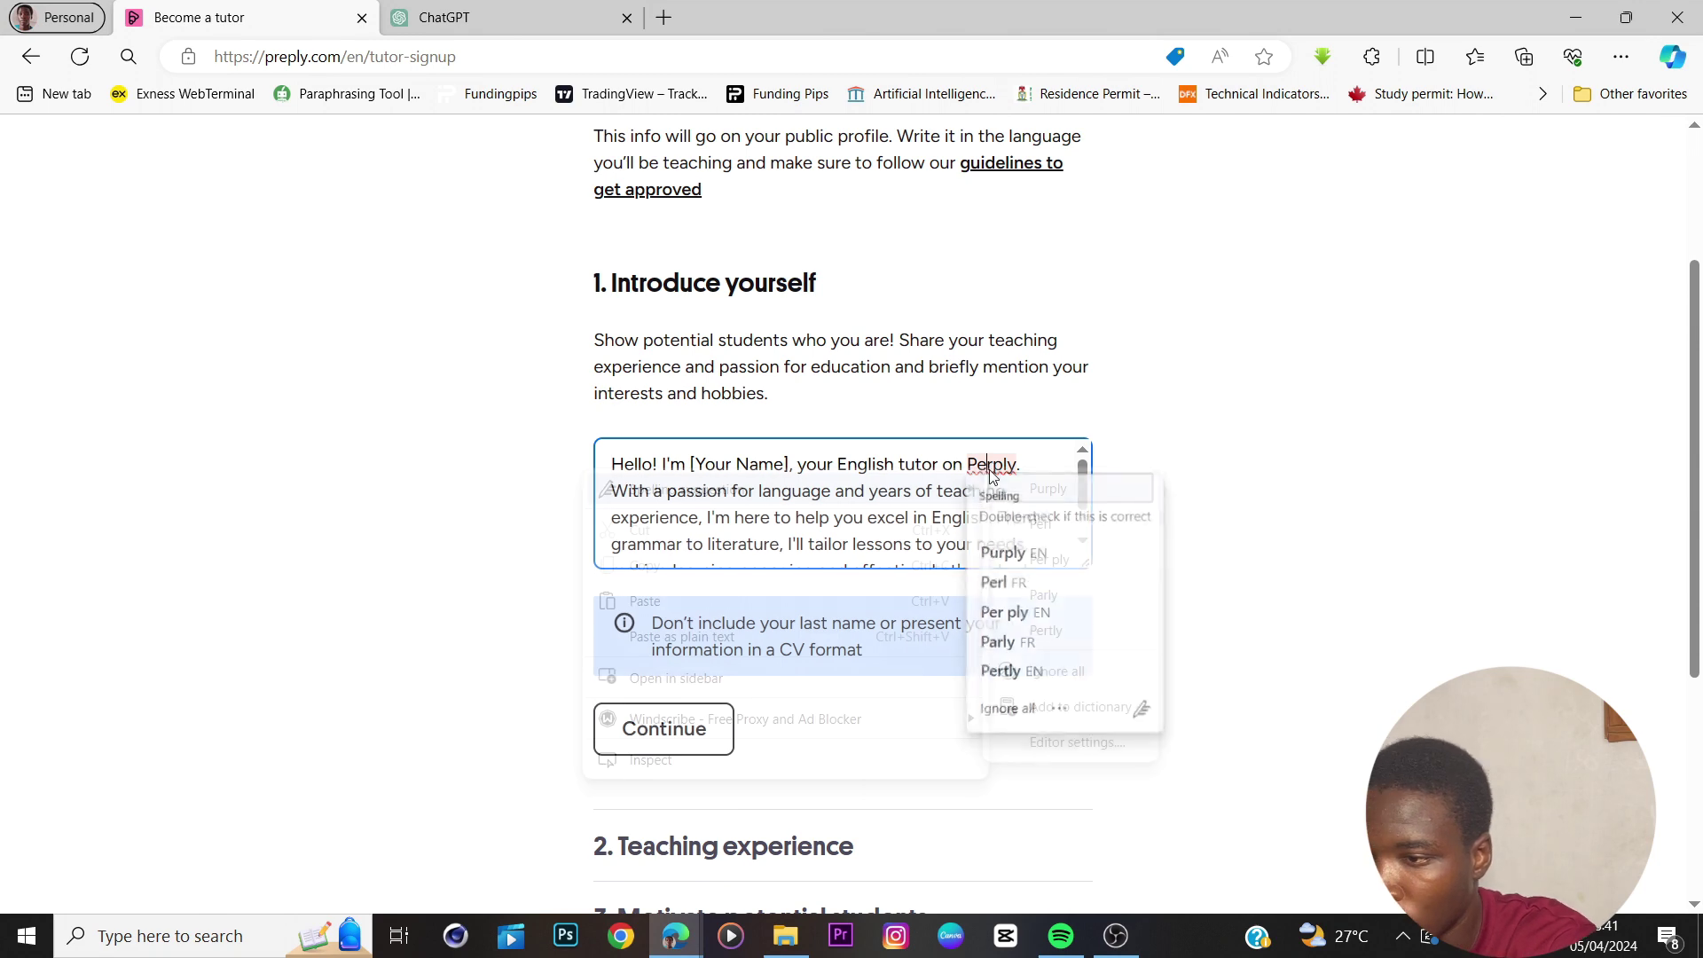
{"action": "left_click", "coordinate": [1004, 463]}
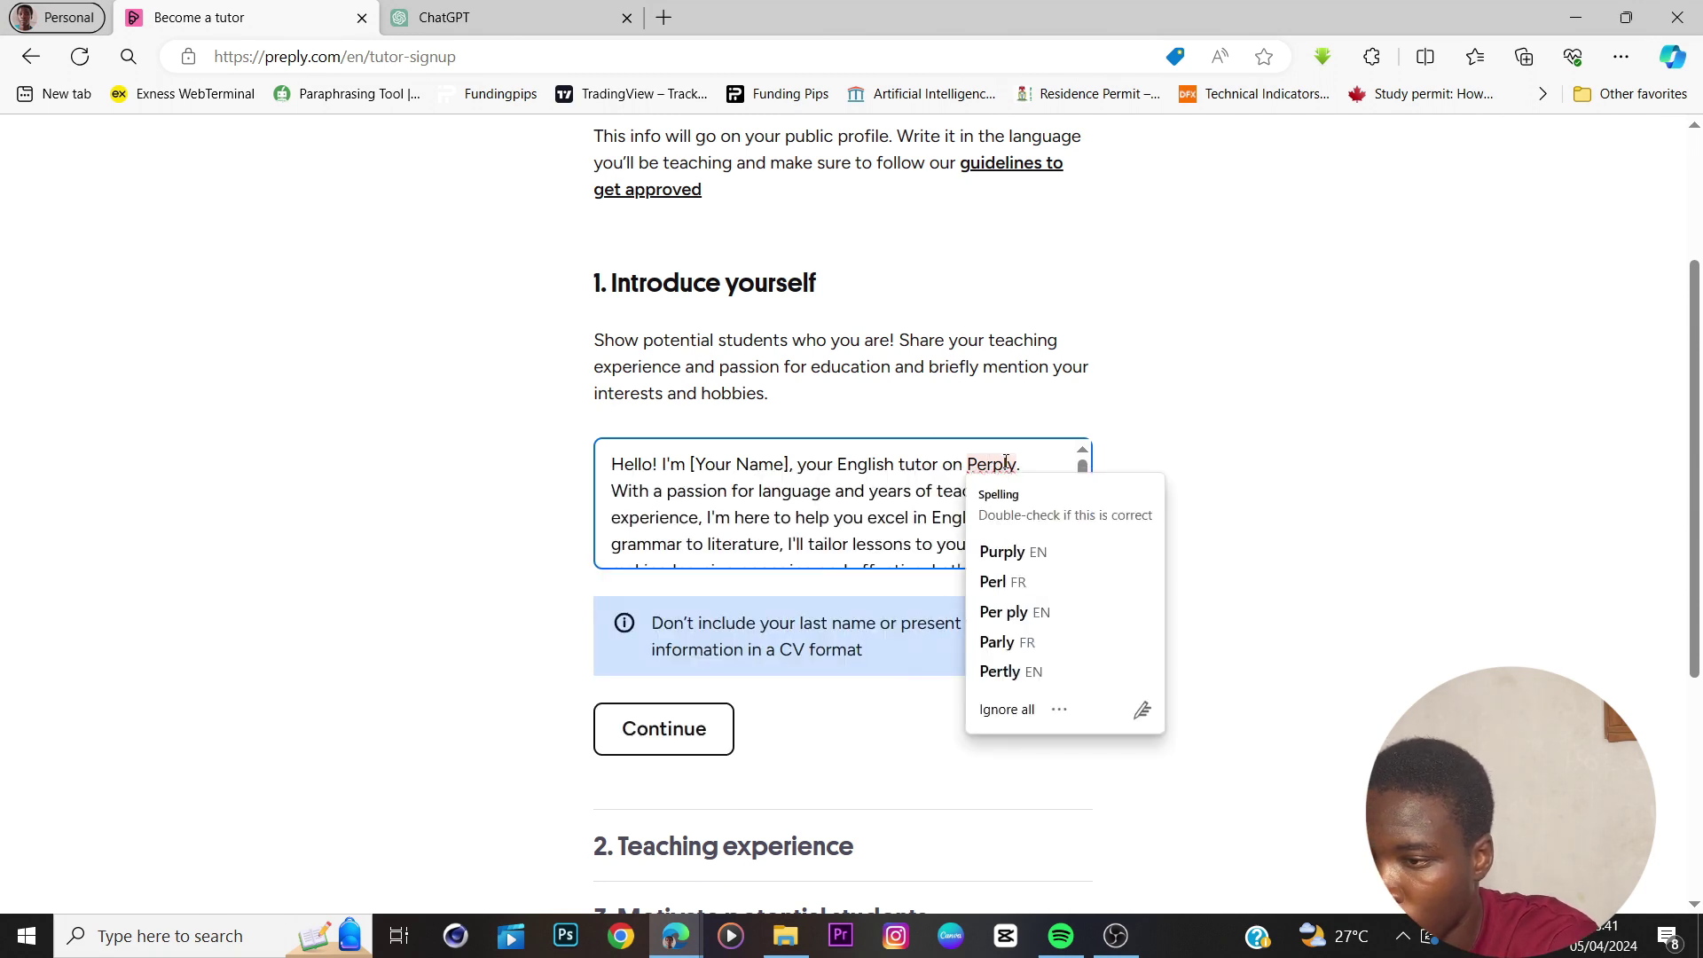
{"action": "scroll", "coordinate": [1001, 548], "scroll_direction": "down", "scroll_amount": 2}
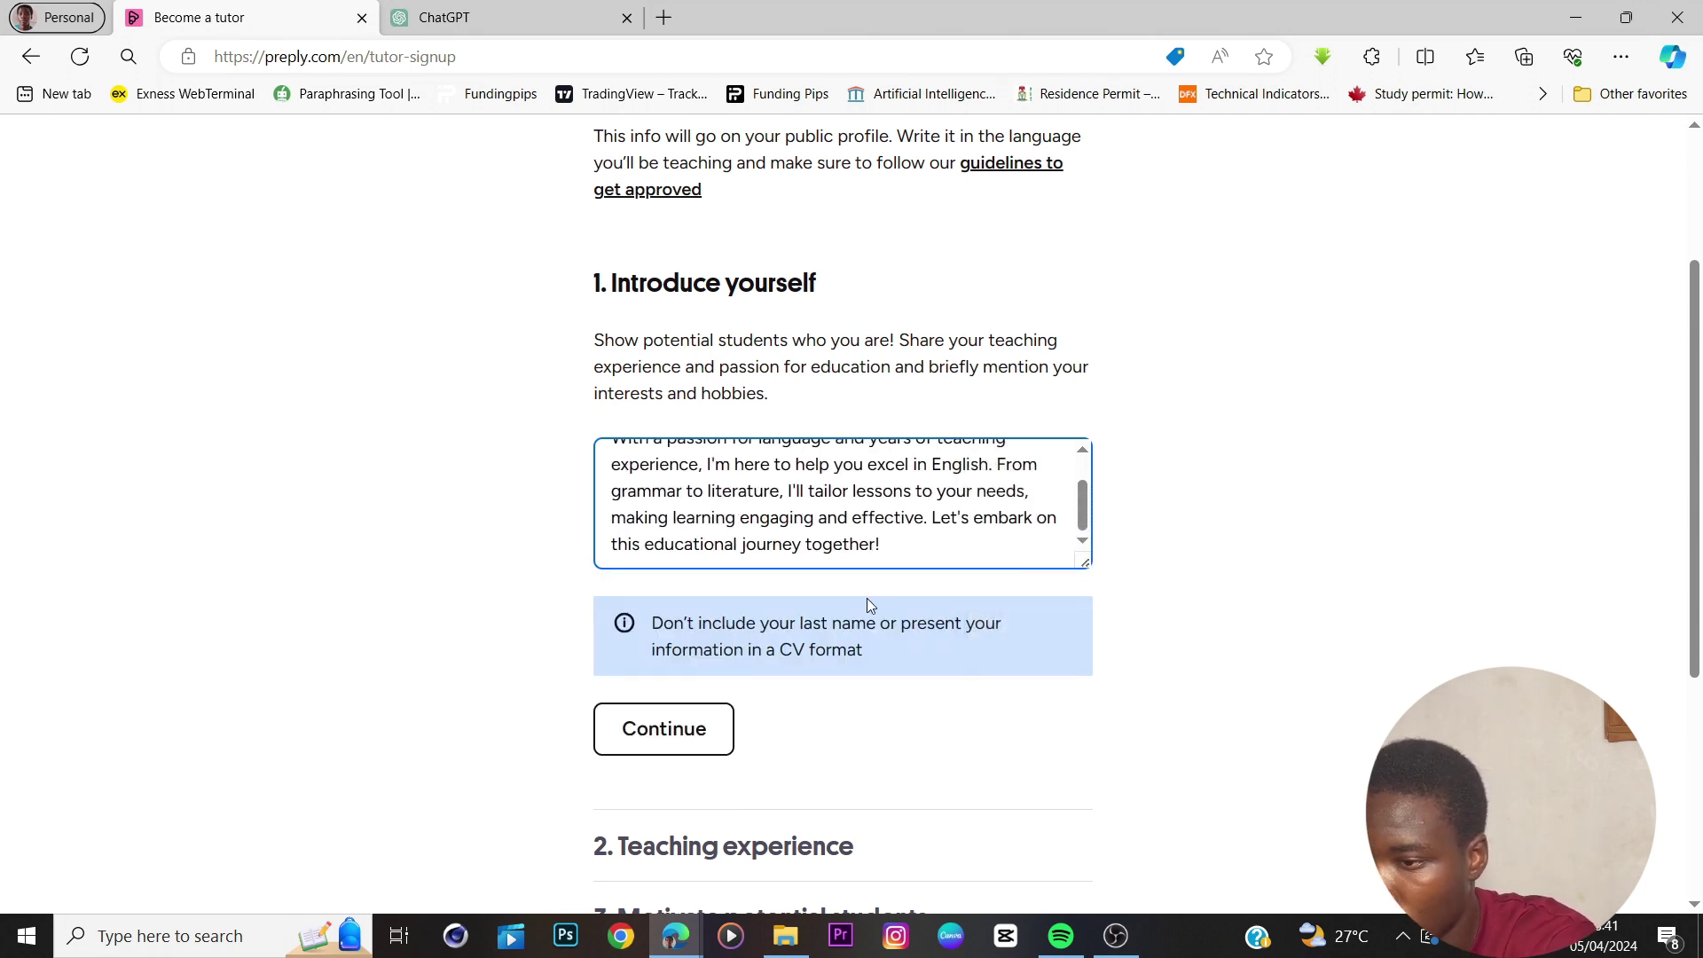
{"action": "left_click", "coordinate": [705, 729]}
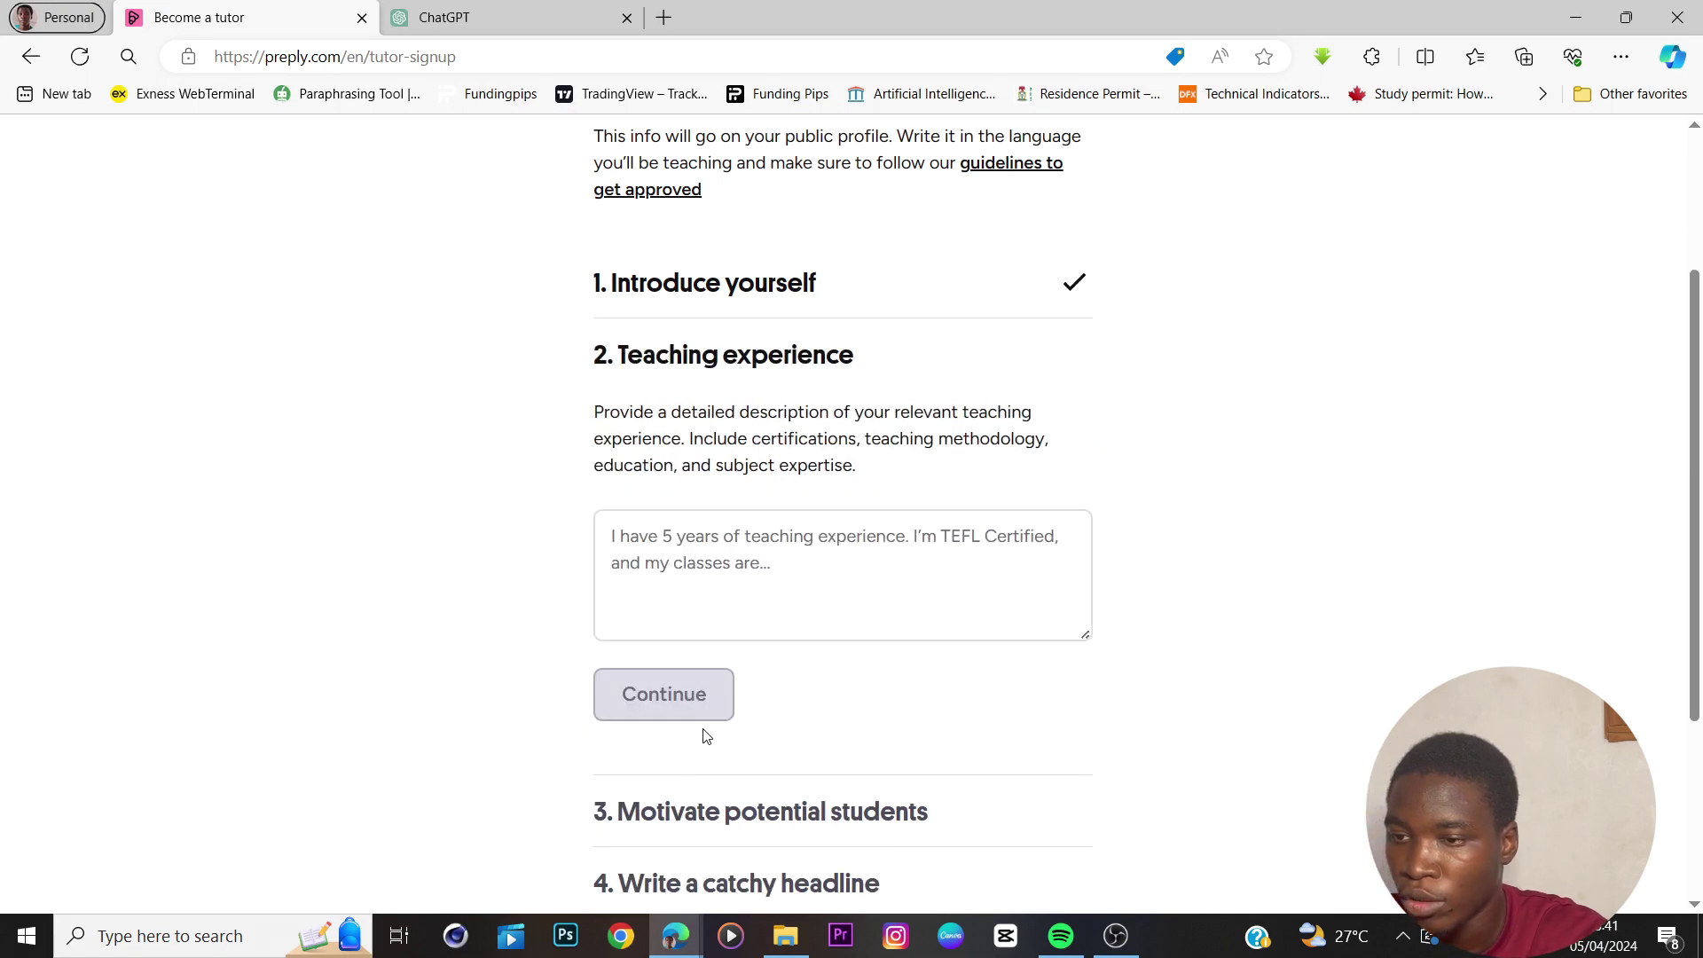
Fill in Teaching experience with a description ChatGPT writes from the section's guidance, shortened with "Make it short", and continue.
{"action": "triple_click", "coordinate": [817, 475]}
{"action": "type", "text": "on this provide me with a description. Know that I don't have a teaching"}
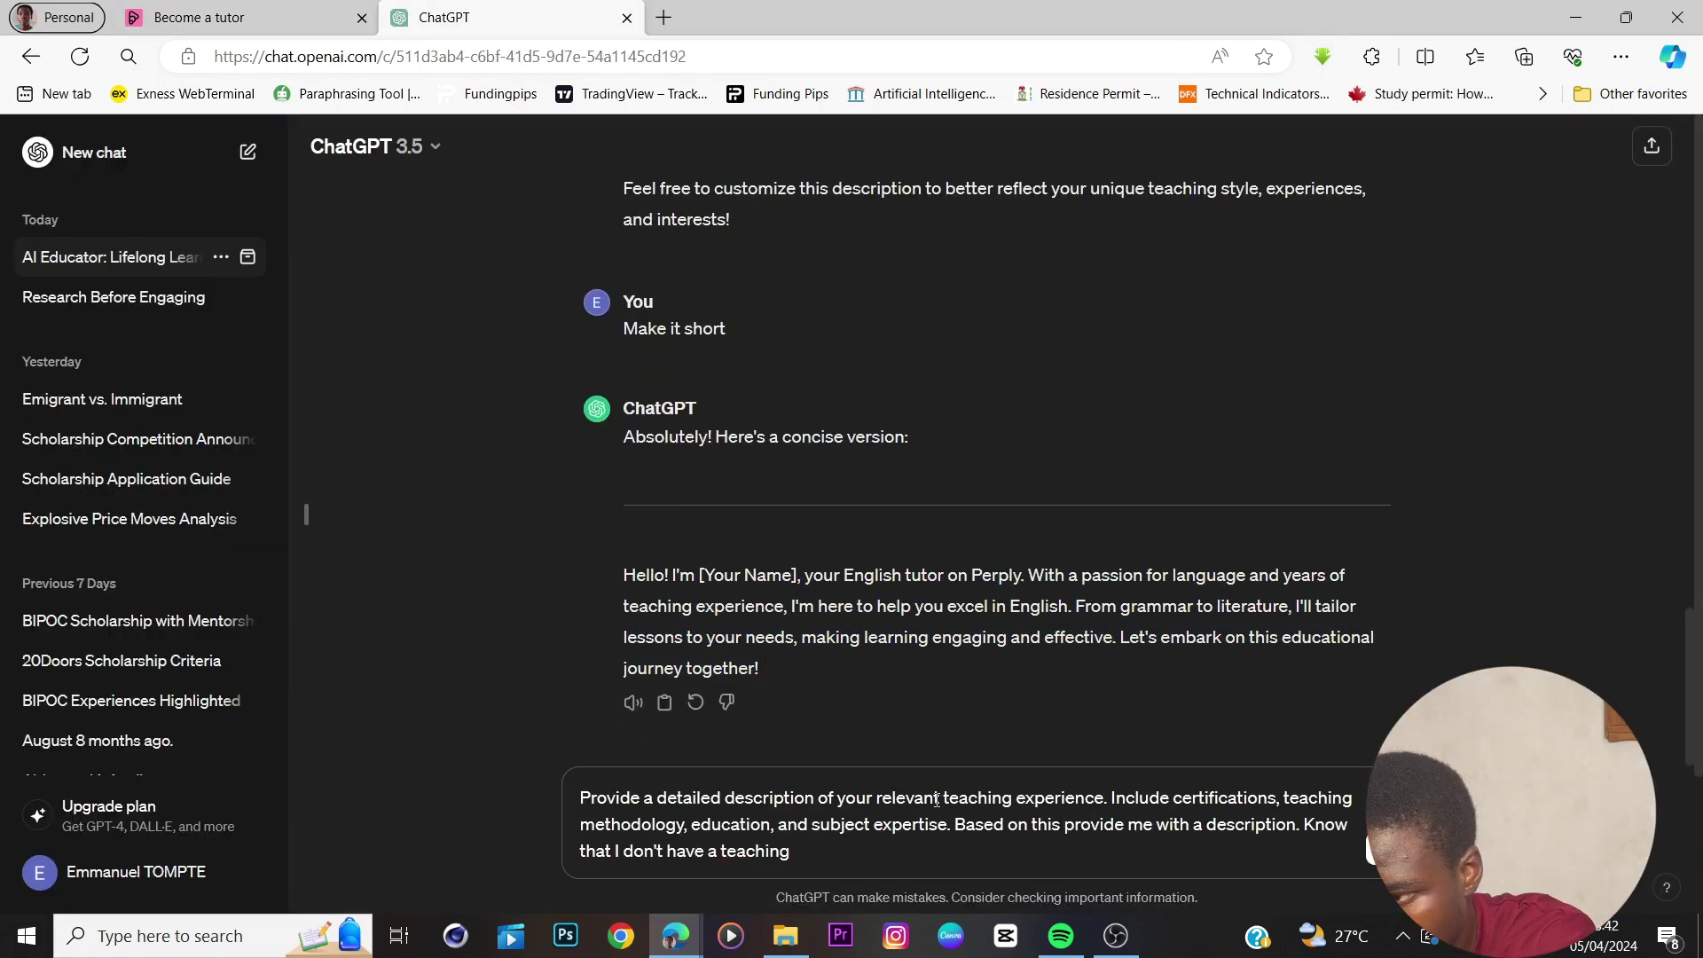
{"action": "key", "text": "Return"}
{"action": "type", "text": "Make it short"}
{"action": "key", "text": "Return"}
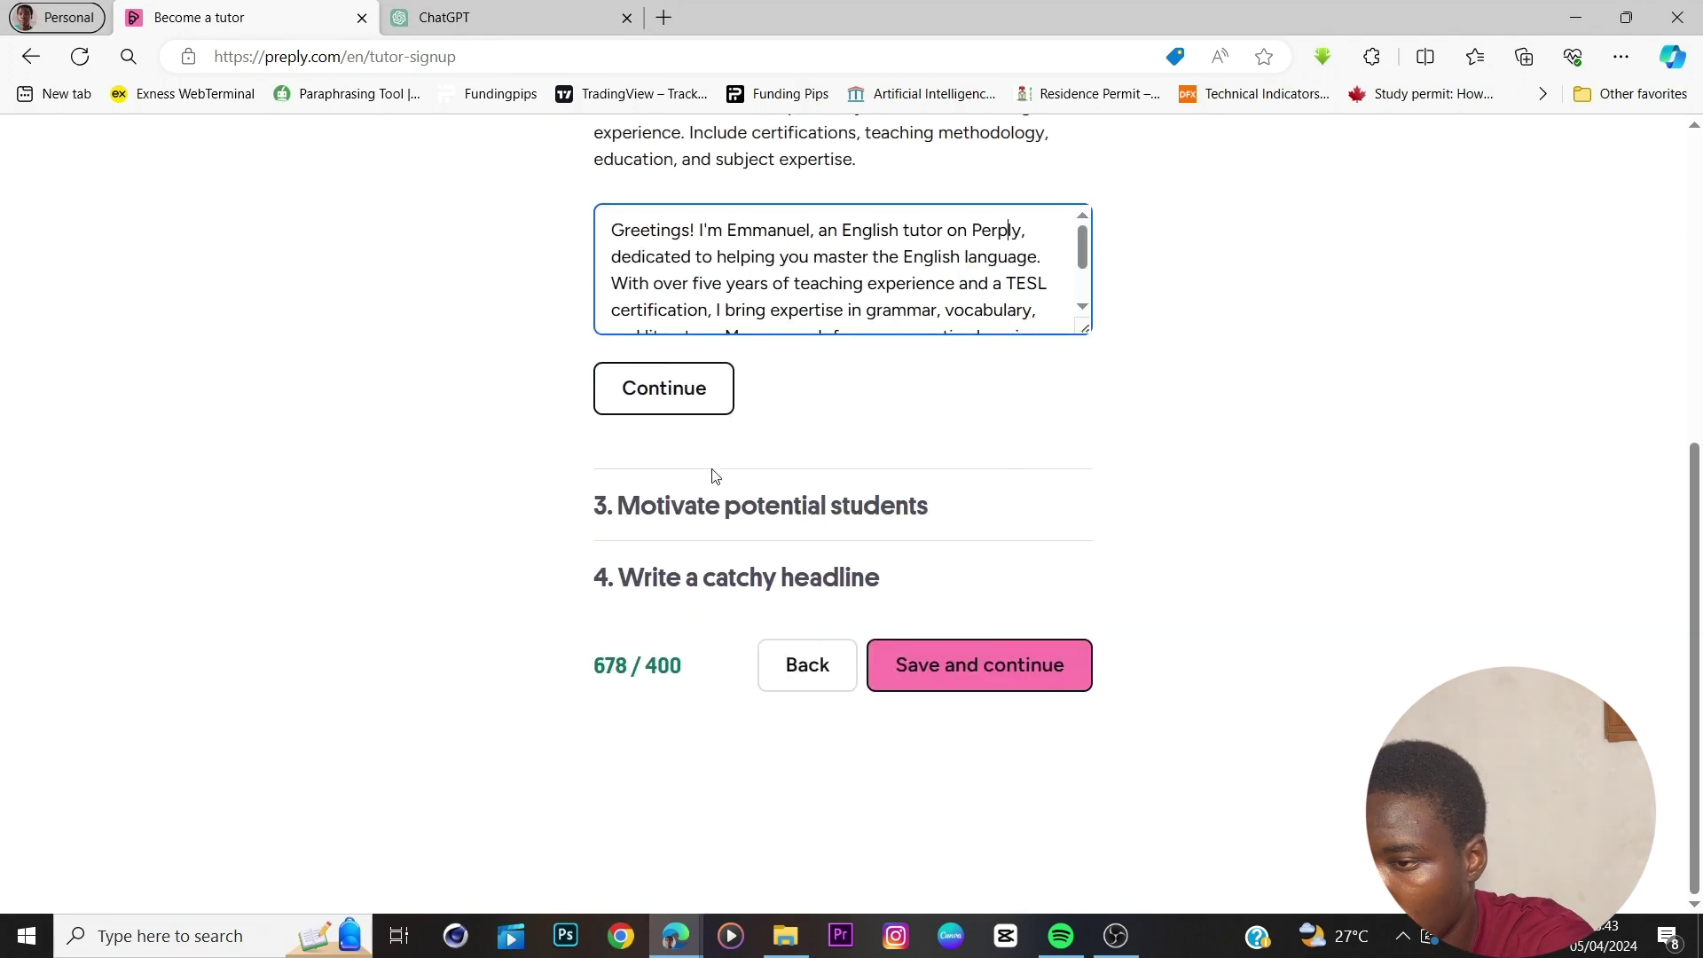
{"action": "left_click", "coordinate": [662, 373]}
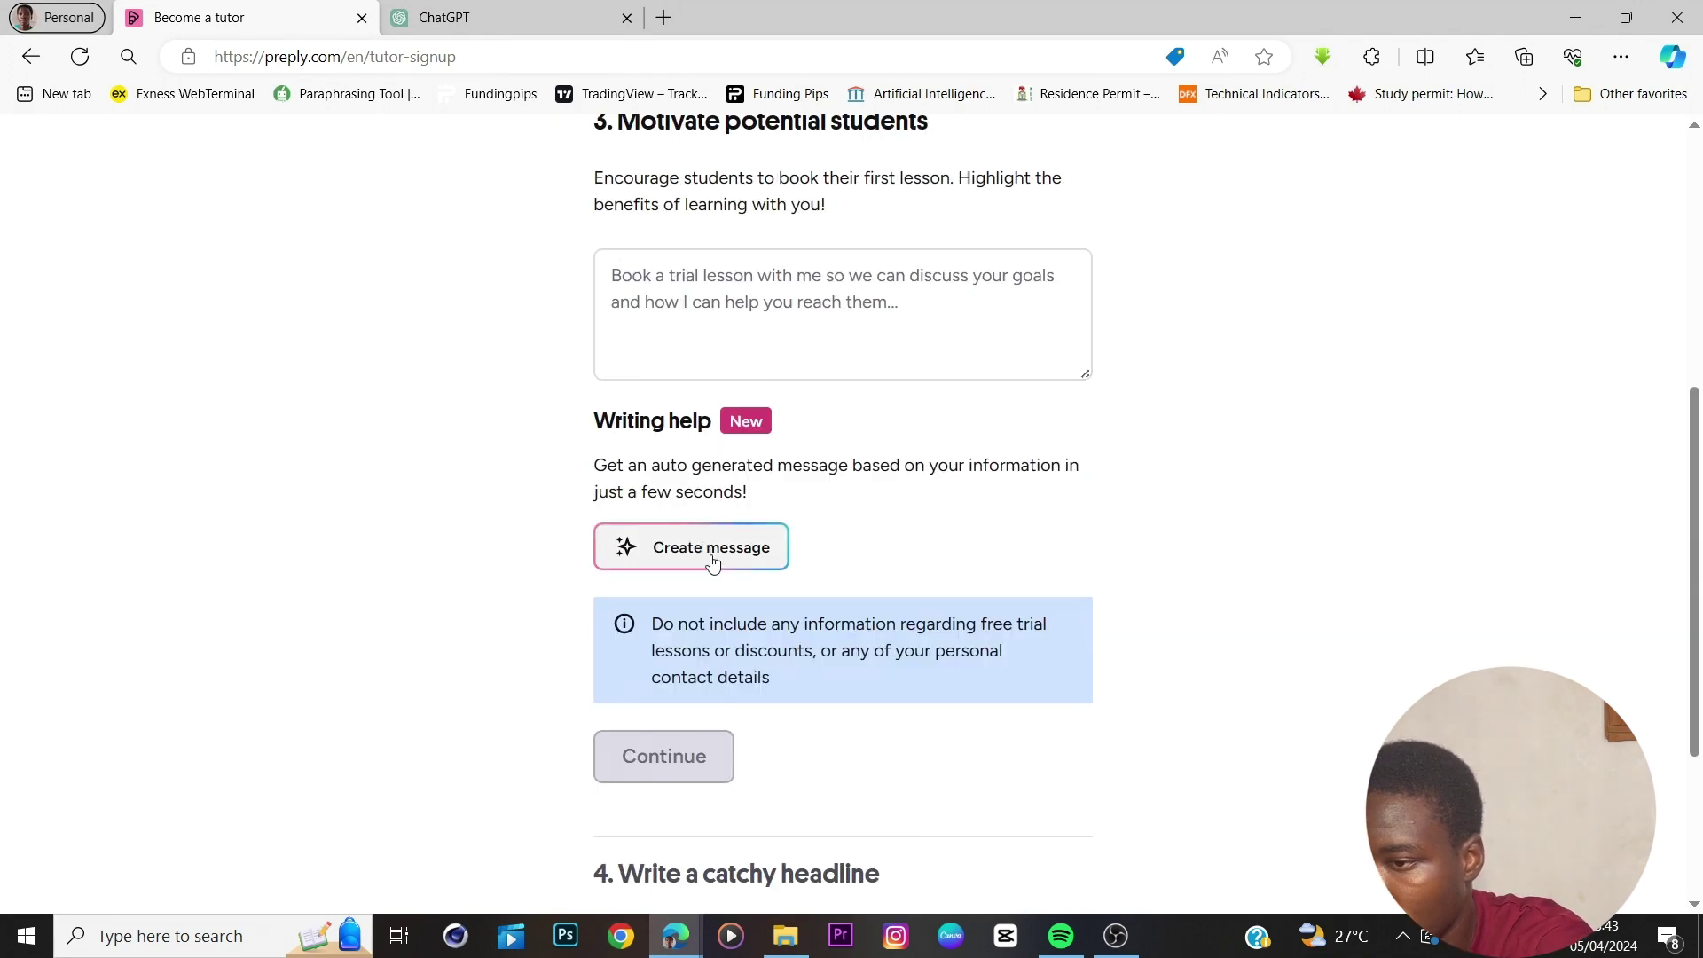
Generate the Motivate potential students message with Writing help, add its Shorter version to the profile, and continue.
{"action": "left_click", "coordinate": [703, 559]}
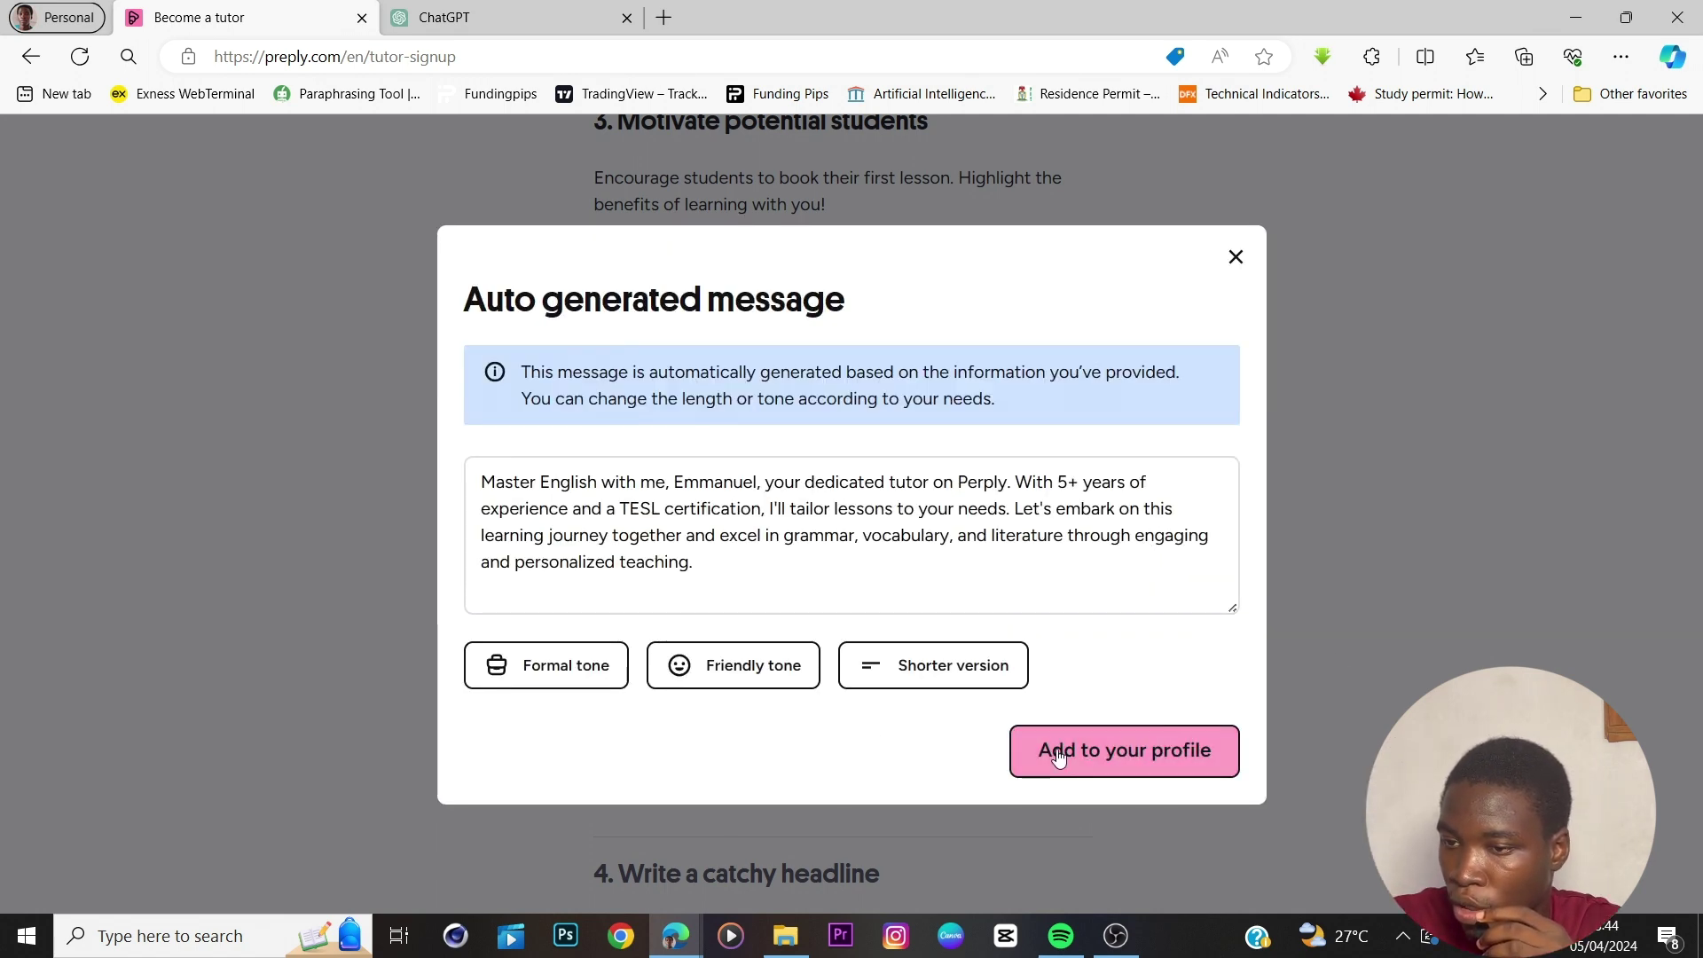
{"action": "left_click", "coordinate": [936, 681]}
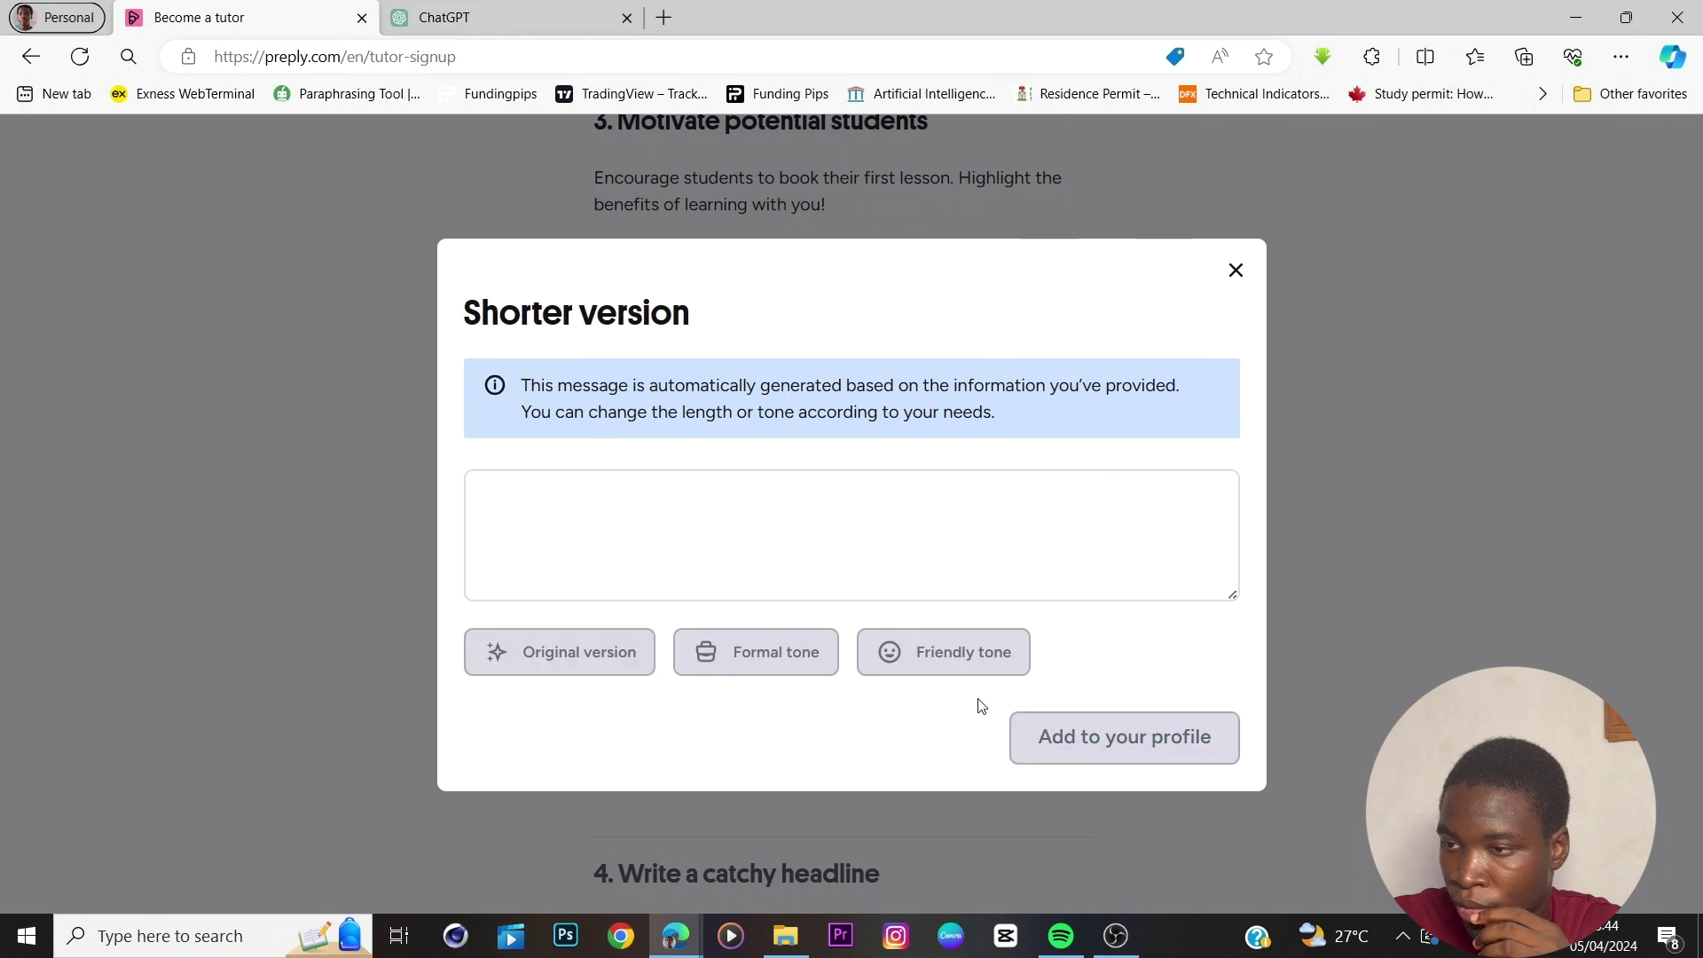
{"action": "left_click", "coordinate": [1129, 752]}
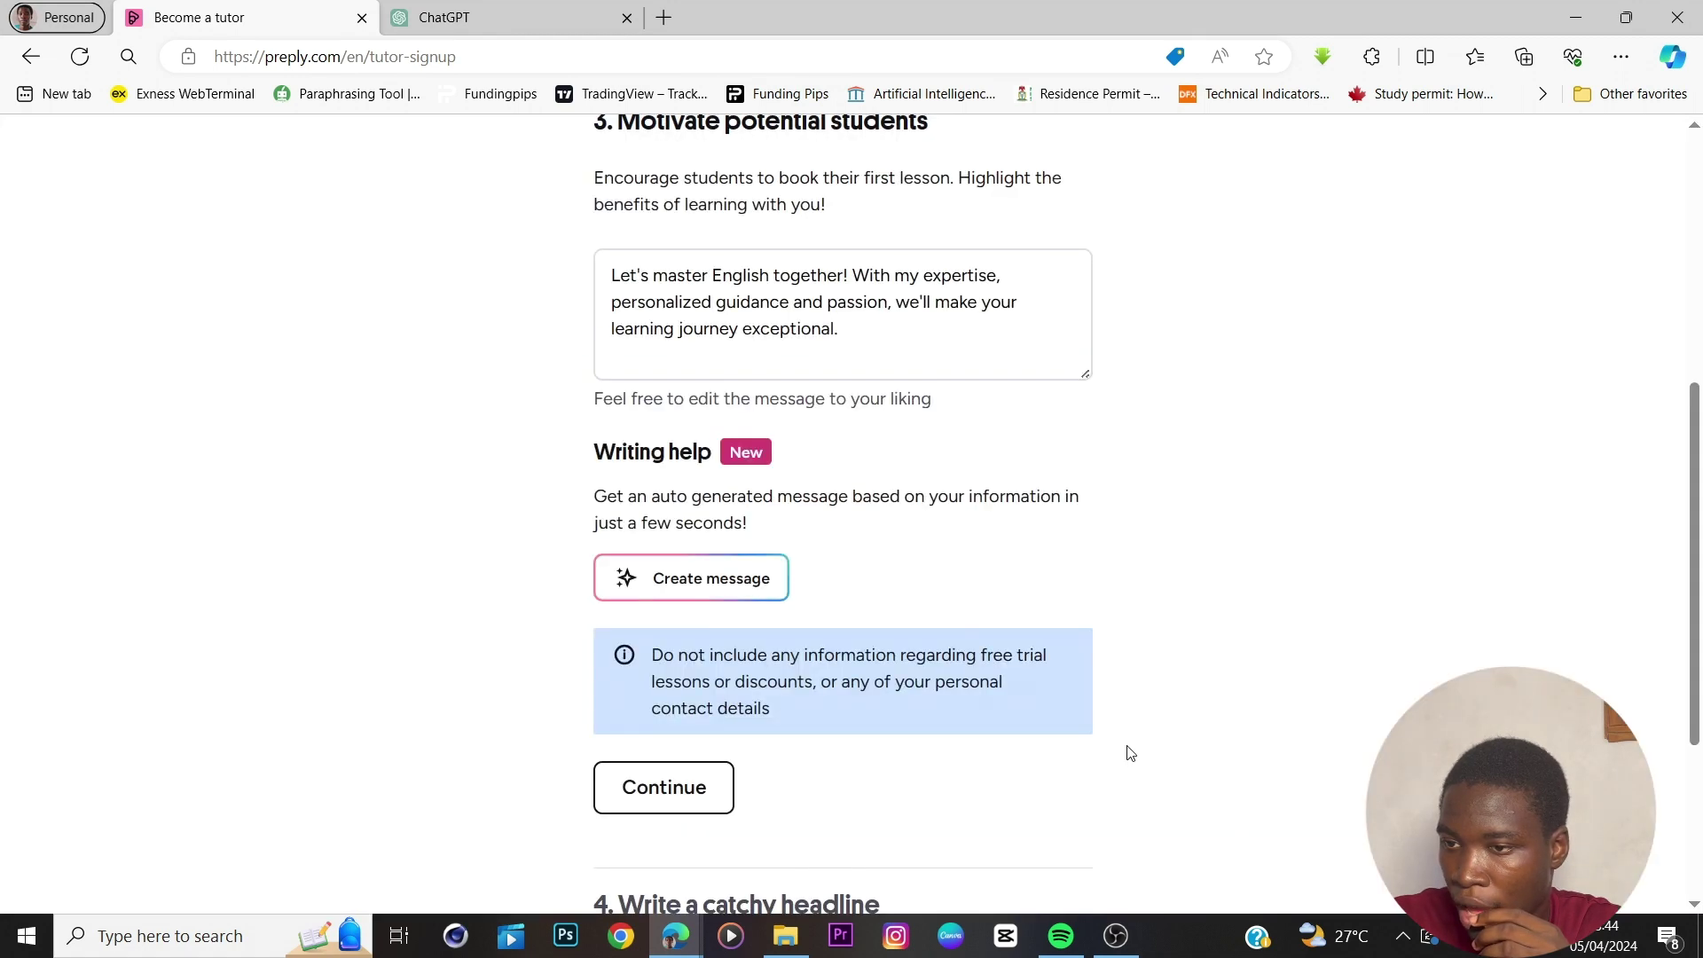
{"action": "scroll", "coordinate": [955, 606], "scroll_direction": "down", "scroll_amount": 1}
{"action": "left_click", "coordinate": [663, 682]}
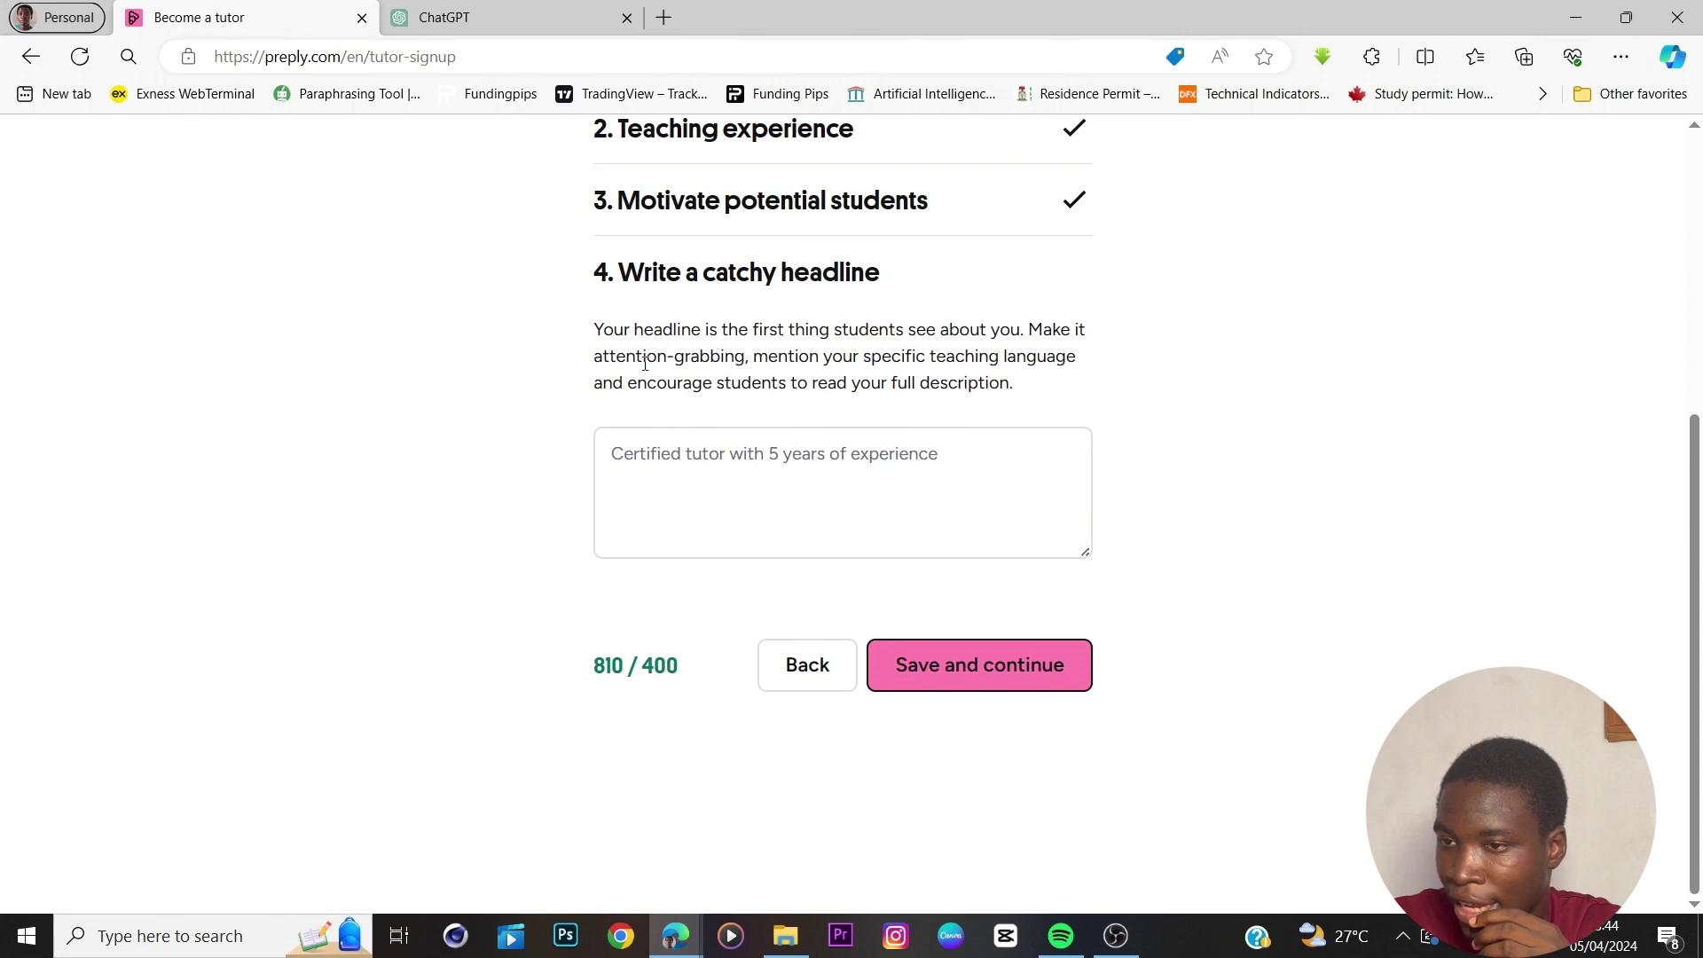
Ask ChatGPT for a catchy headline to have more students, based on the headline section's guidance.
{"action": "left_click_drag", "start_coordinate": [594, 333], "coordinate": [1020, 384]}
{"action": "left_click_drag", "start_coordinate": [595, 332], "coordinate": [1054, 404]}
{"action": "left_click", "coordinate": [1089, 323]}
{"action": "left_click", "coordinate": [510, 18]}
{"action": "key", "text": "ctrl+v"}
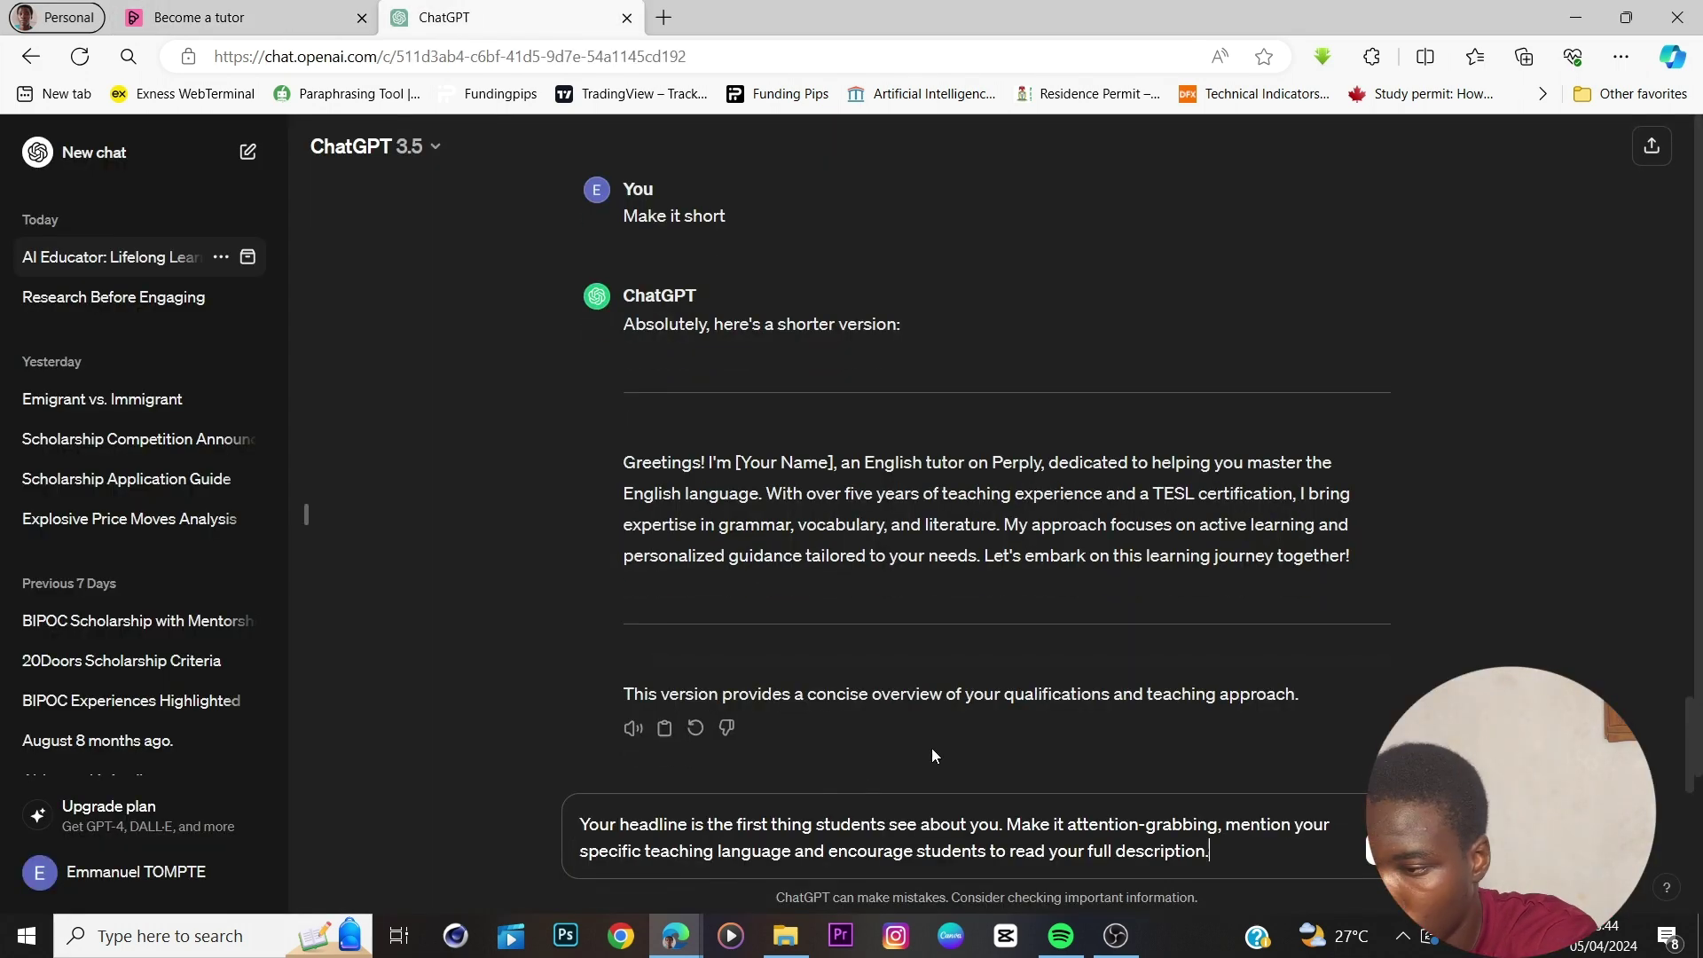
{"action": "type", "text": "Provide me with a catchy headline to have more students"}
{"action": "key", "text": "Return"}
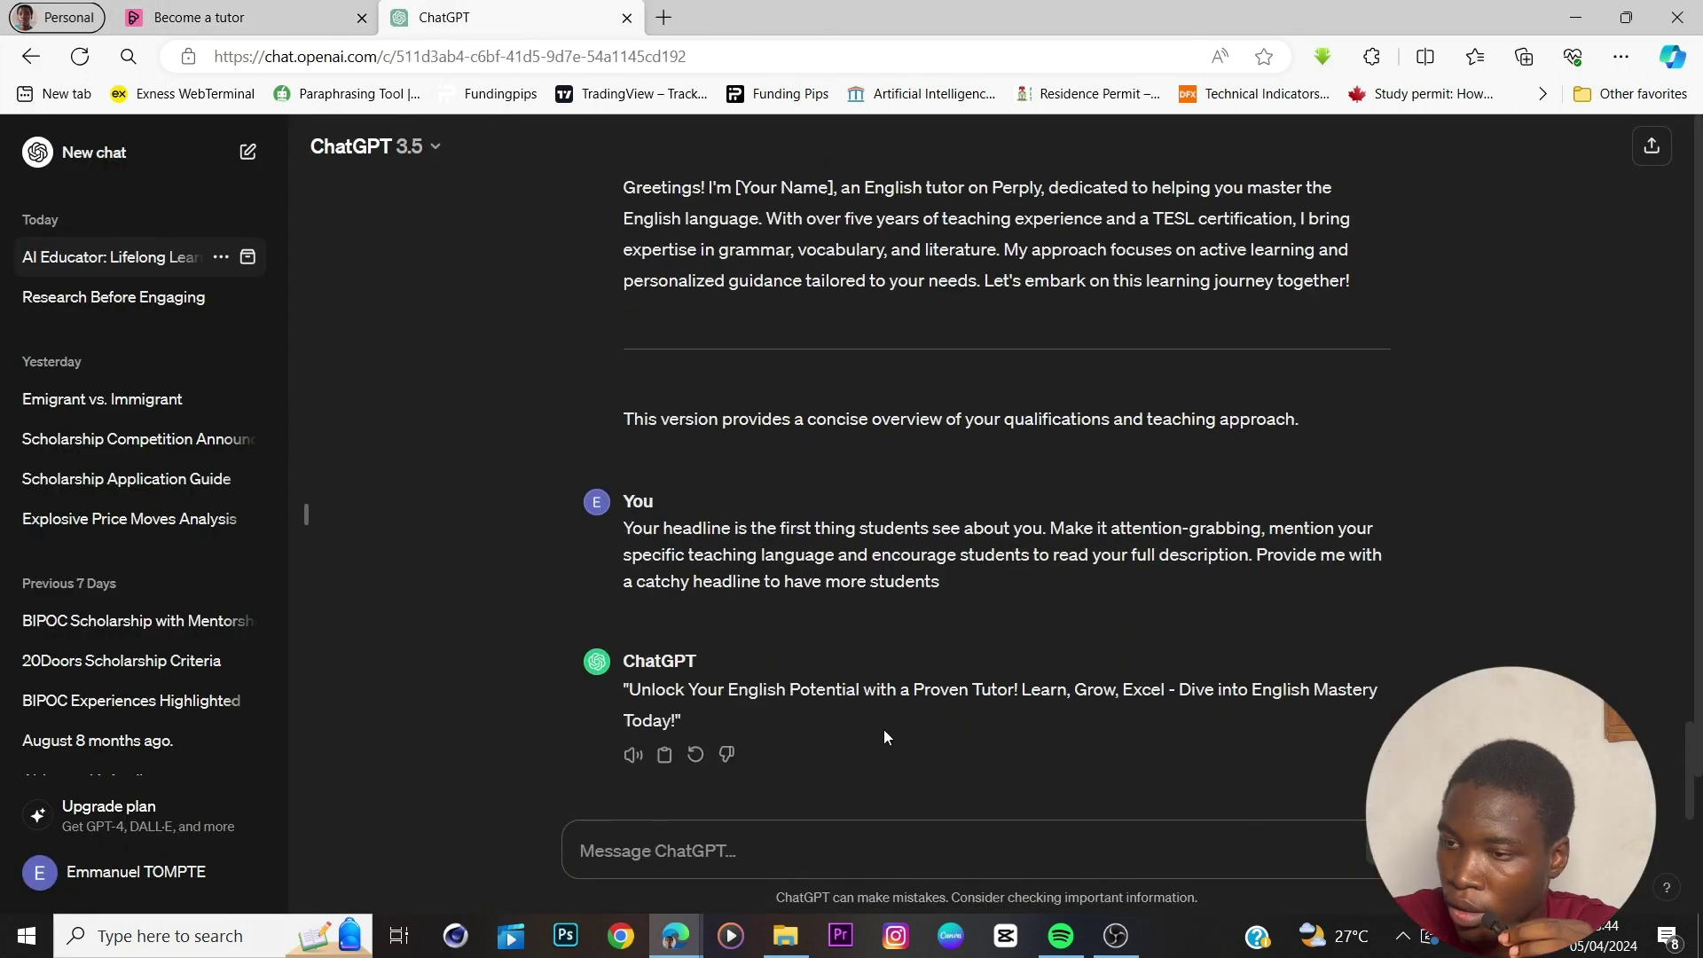
Copy ChatGPT's headline into the Preply headline section without its quotation marks, then save and continue to the Video section.
{"action": "left_click", "coordinate": [663, 753]}
{"action": "left_click", "coordinate": [199, 18]}
{"action": "left_click", "coordinate": [799, 479]}
{"action": "key", "text": "ctrl+v"}
{"action": "left_click", "coordinate": [618, 455]}
{"action": "key", "text": "BackSpace"}
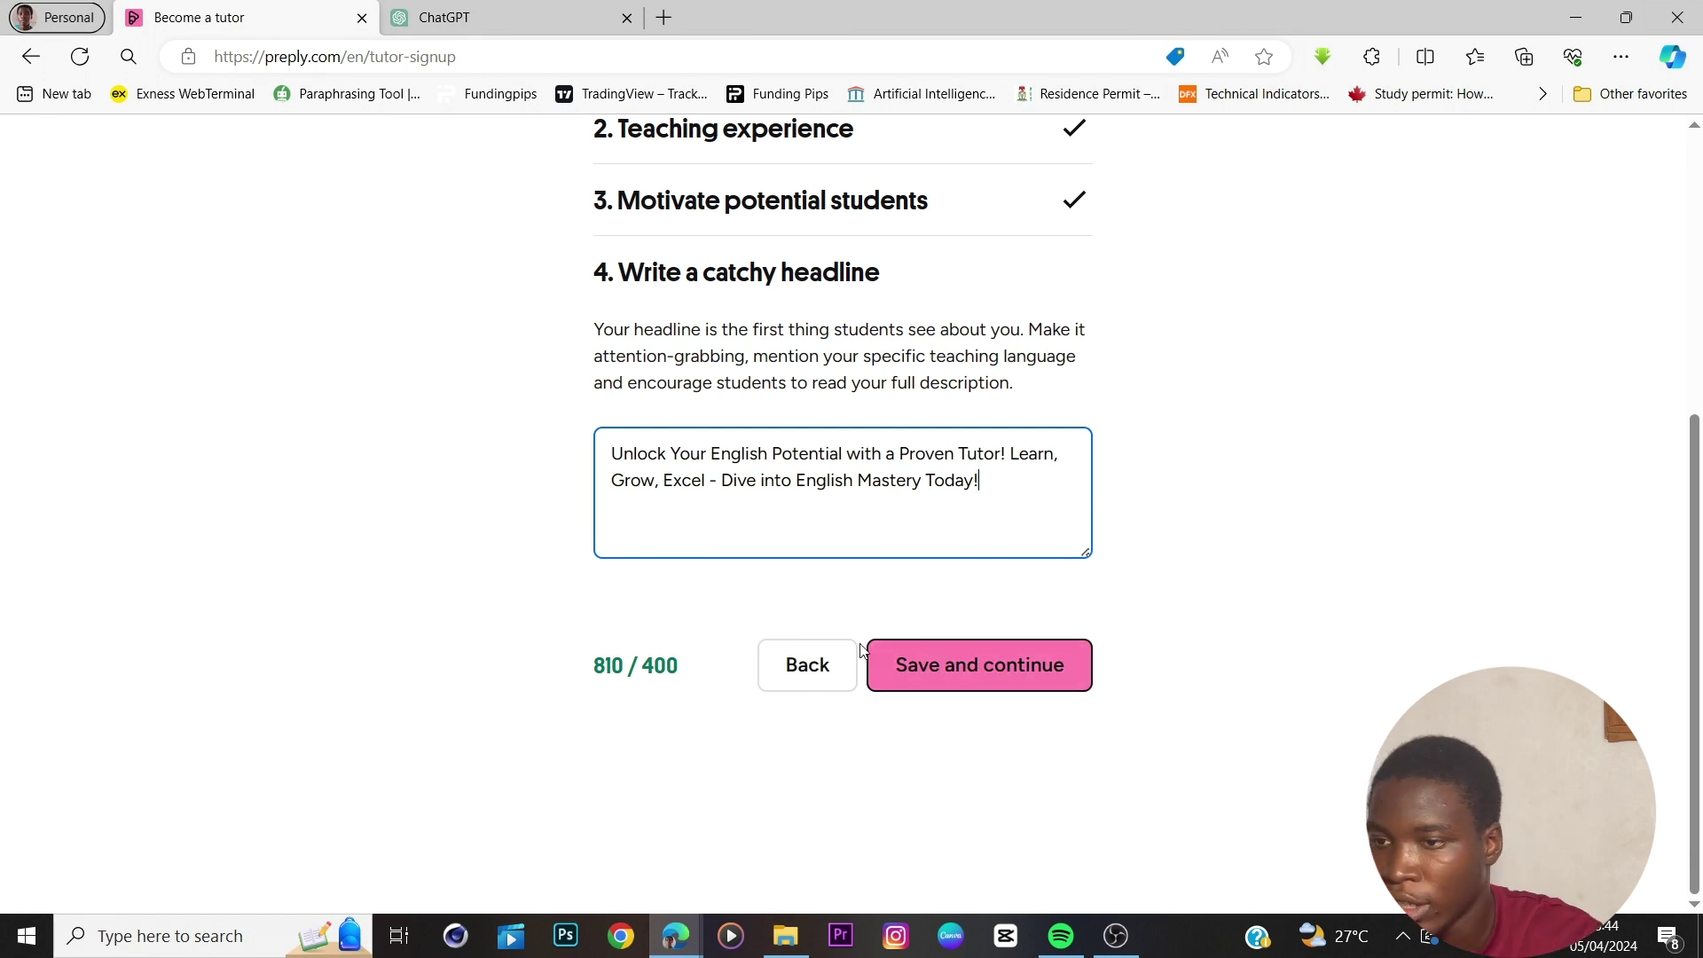
{"action": "left_click", "coordinate": [960, 677]}
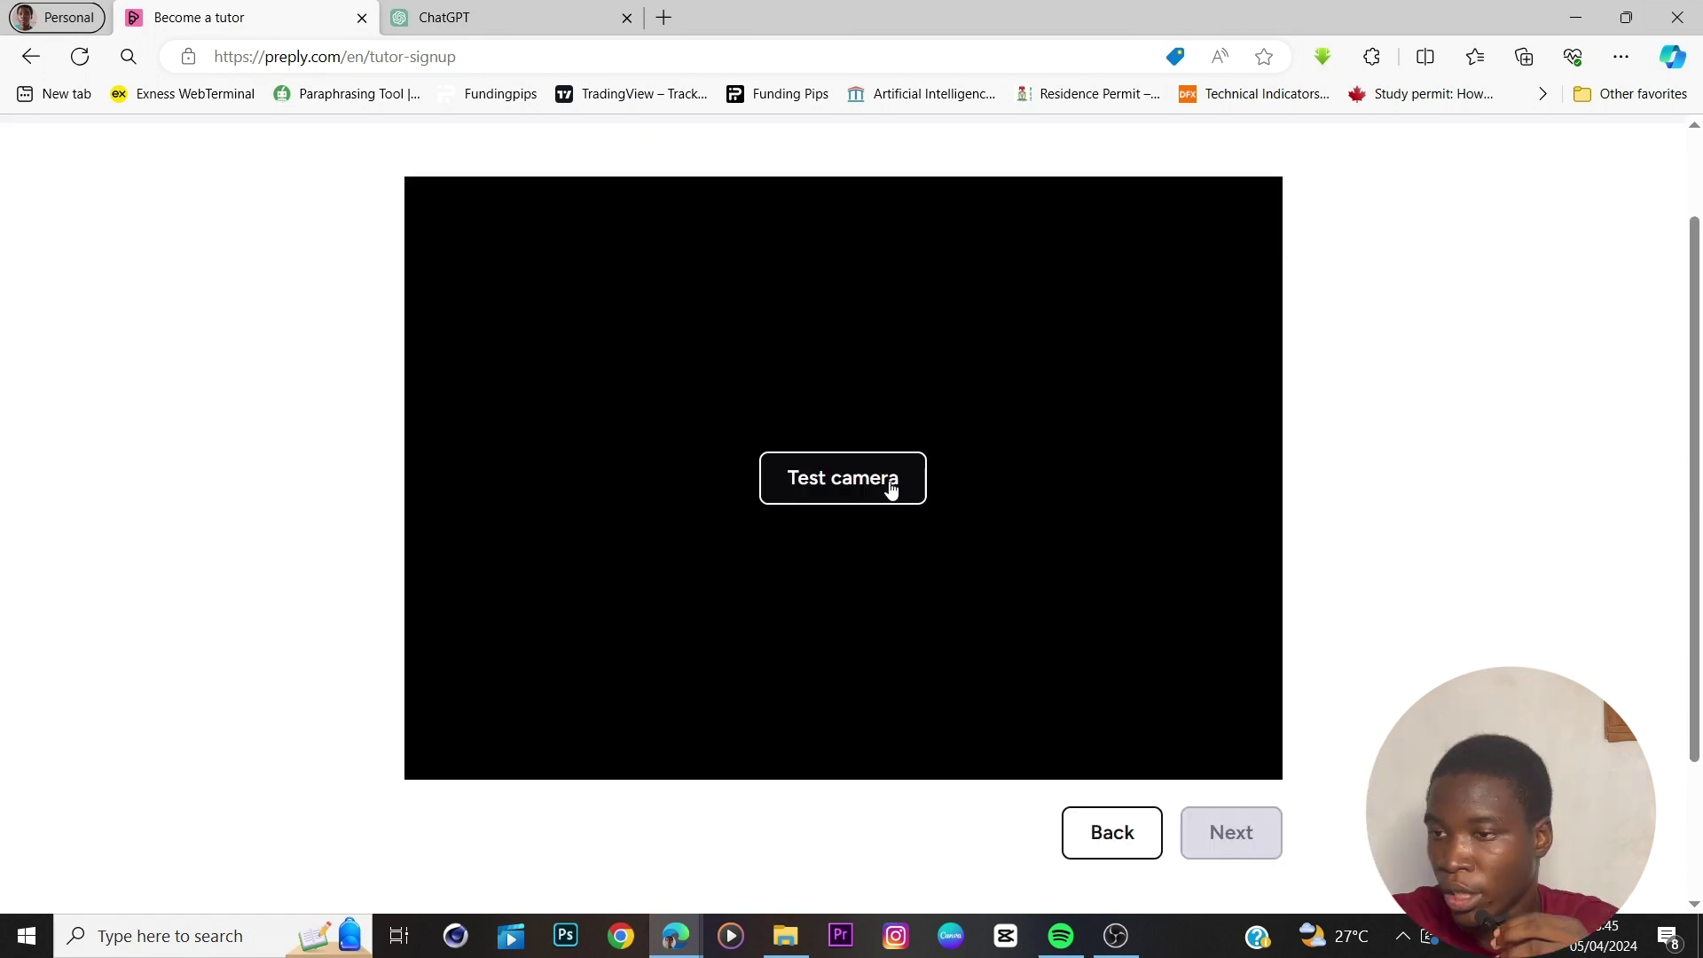
{"action": "left_click", "coordinate": [887, 485]}
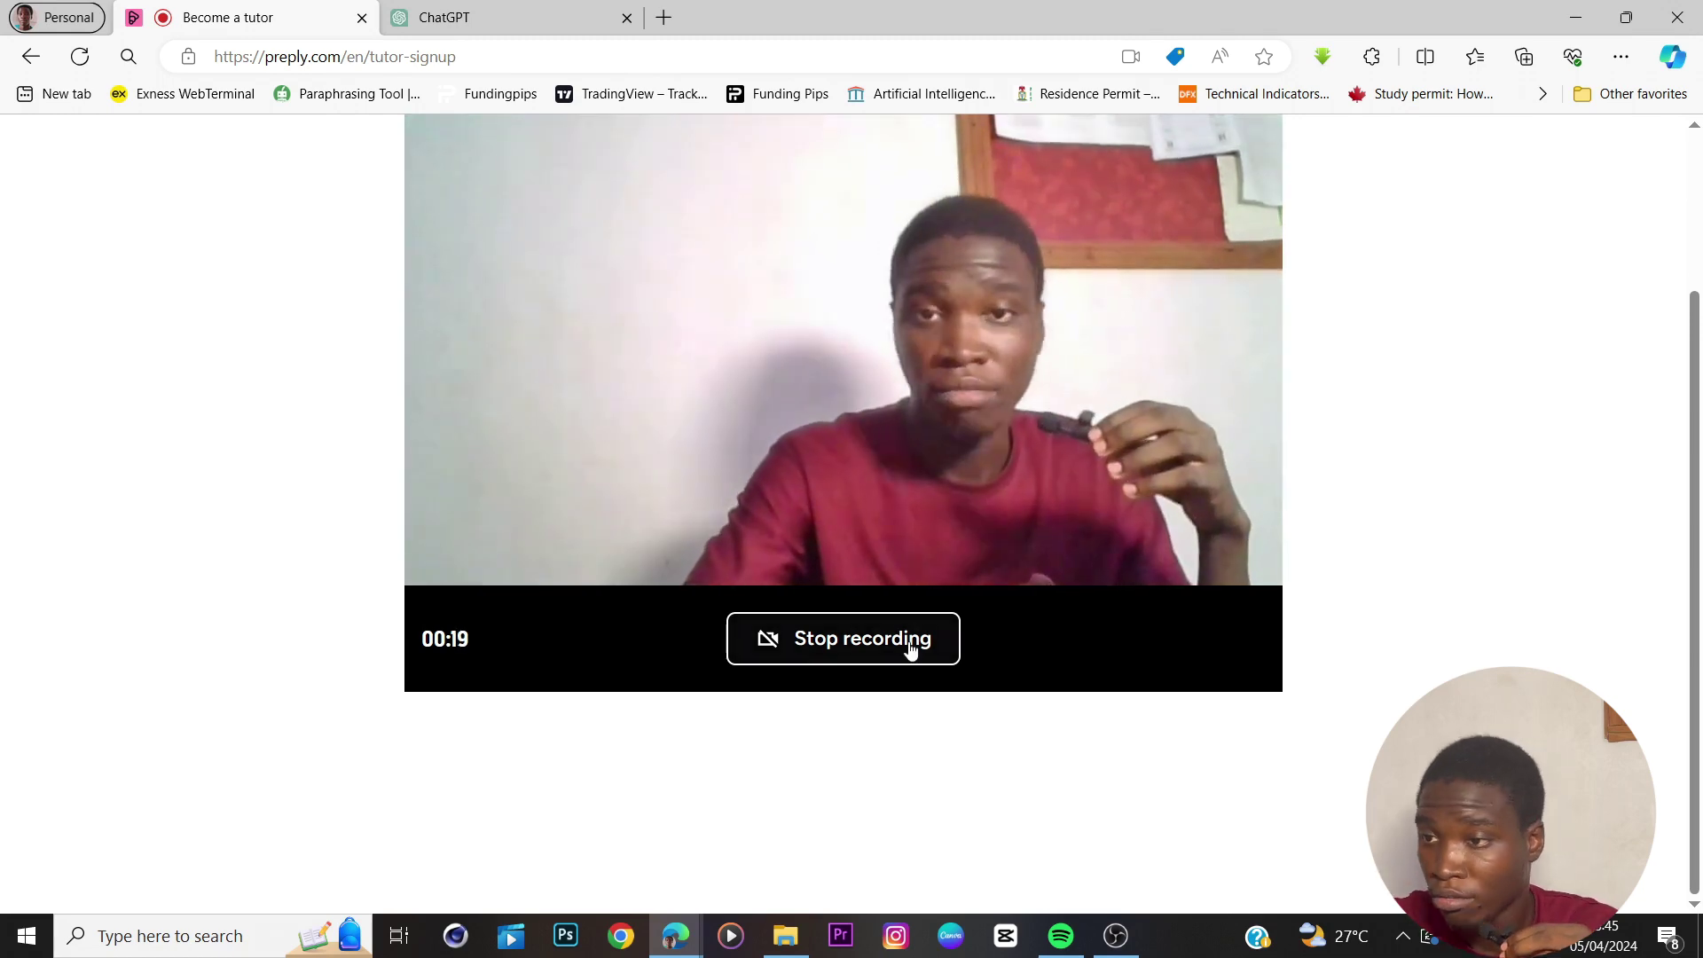
{"action": "left_click", "coordinate": [914, 645]}
{"action": "left_click", "coordinate": [1113, 725]}
Examine the video requirements, including length, horizontal mode, lighting, background, stability and face visibility.
{"action": "scroll", "coordinate": [852, 713], "scroll_direction": "down", "scroll_amount": 3}
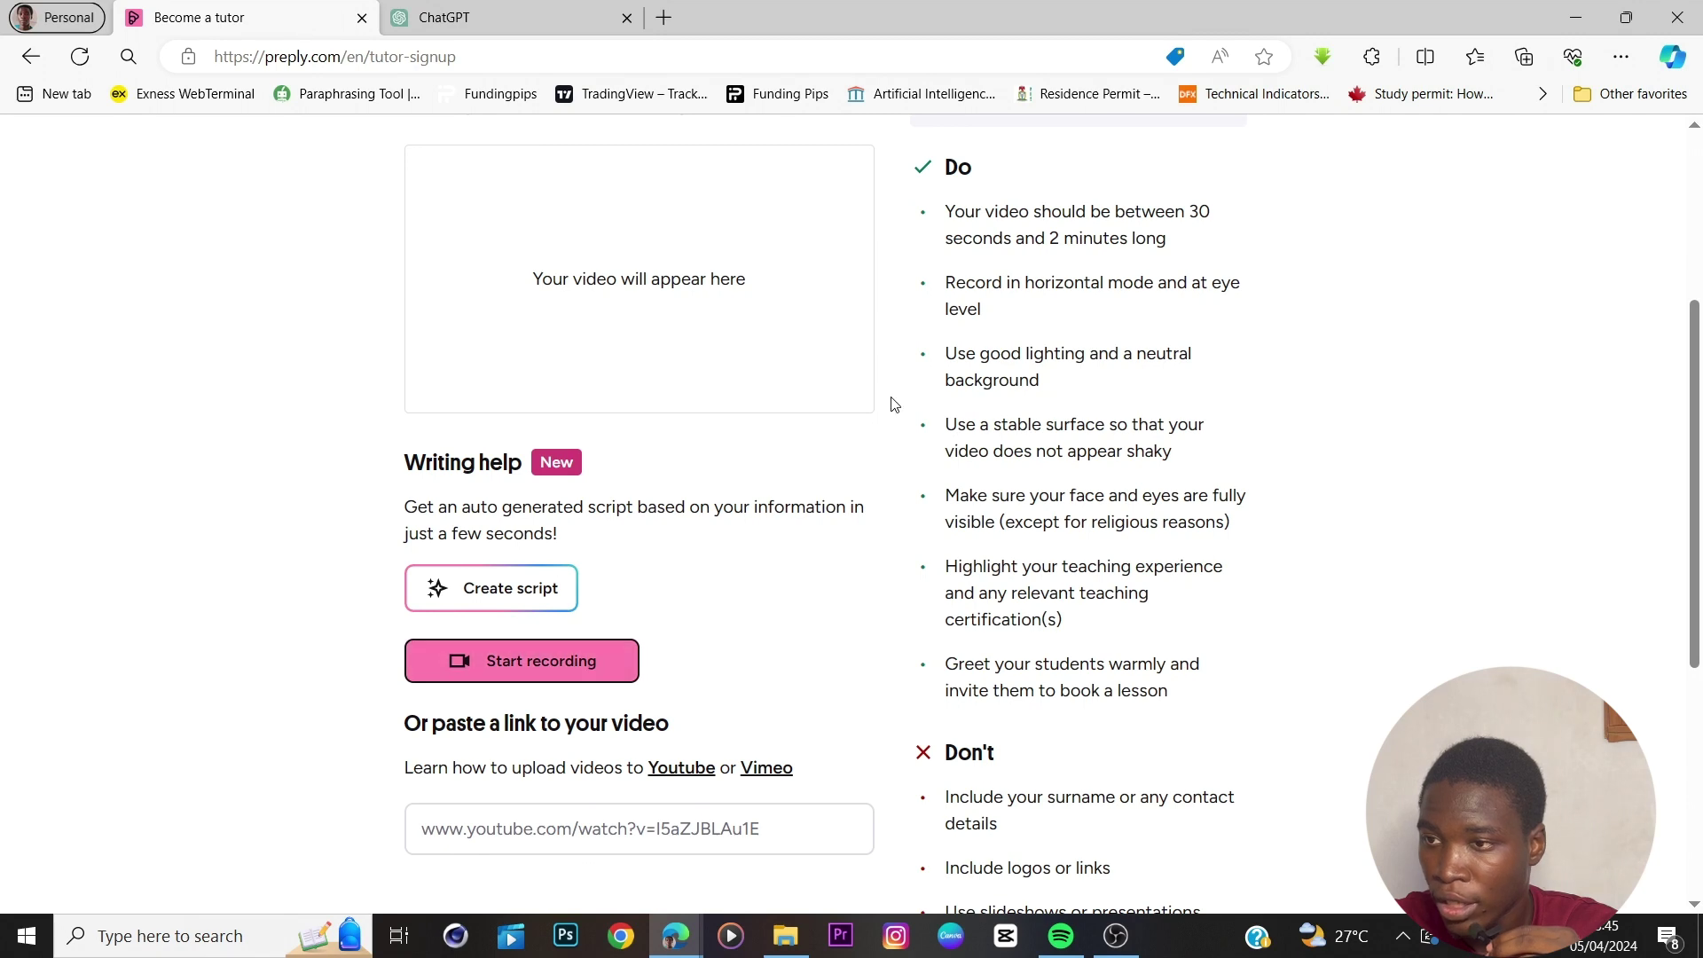
{"action": "scroll", "coordinate": [931, 337], "scroll_direction": "up", "scroll_amount": 3}
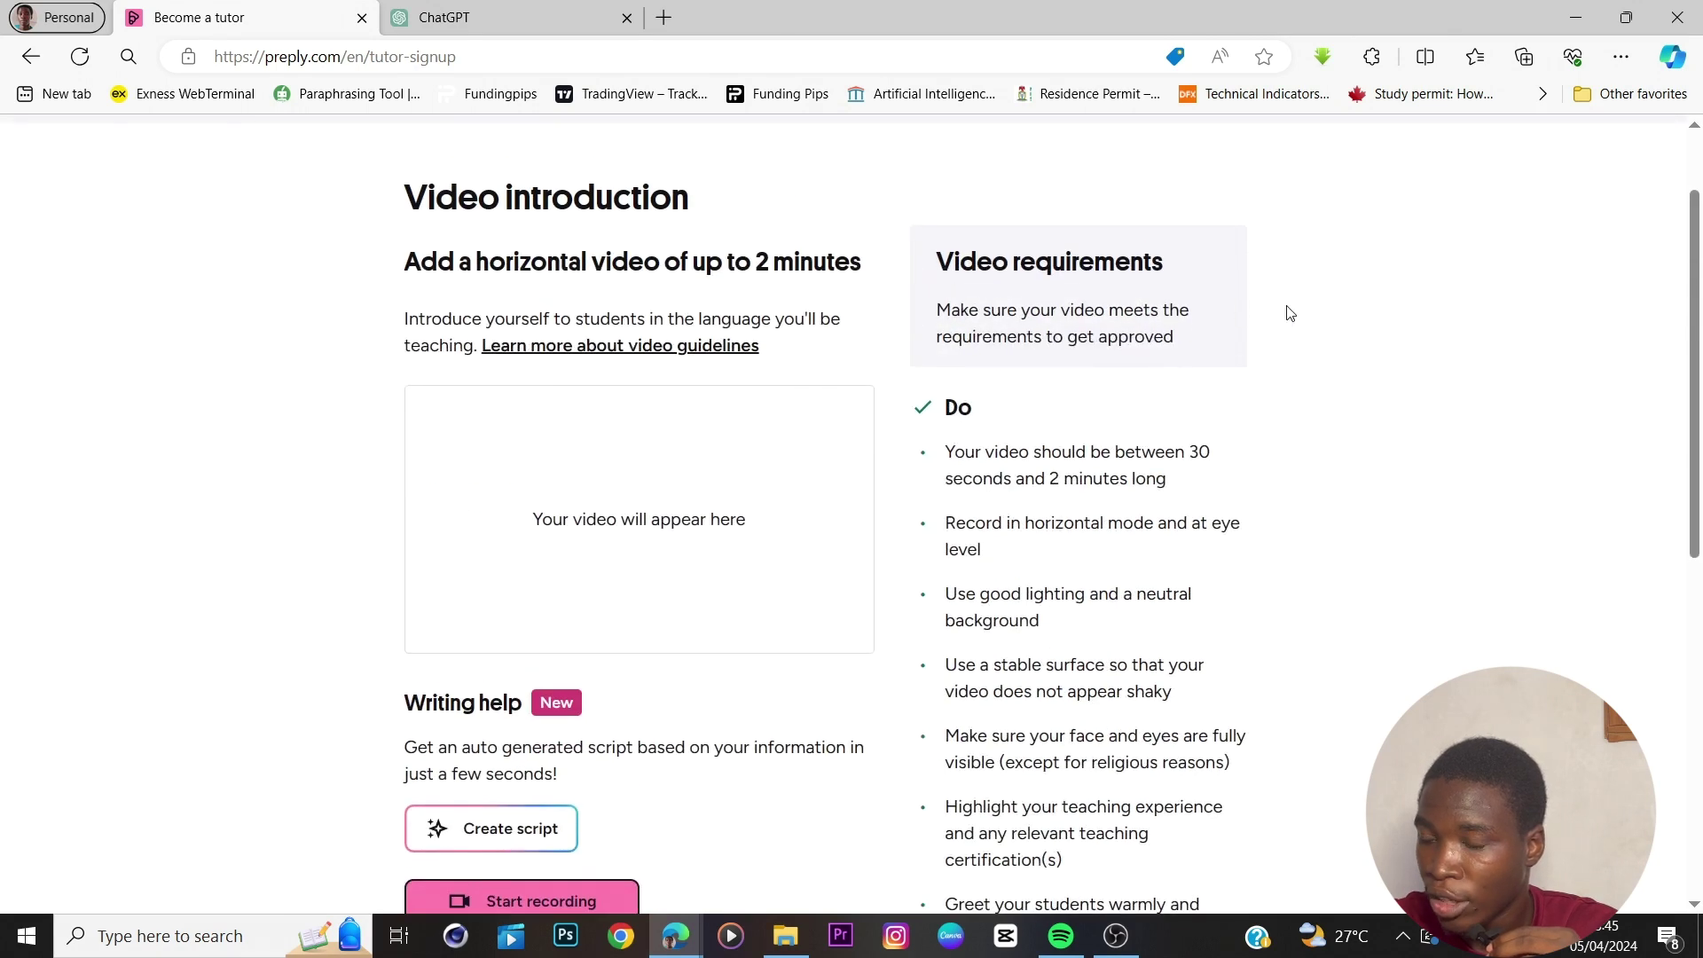
{"action": "left_click_drag", "start_coordinate": [992, 269], "coordinate": [1192, 286]}
{"action": "left_click_drag", "start_coordinate": [939, 333], "coordinate": [1151, 312]}
{"action": "left_click_drag", "start_coordinate": [971, 337], "coordinate": [1201, 342]}
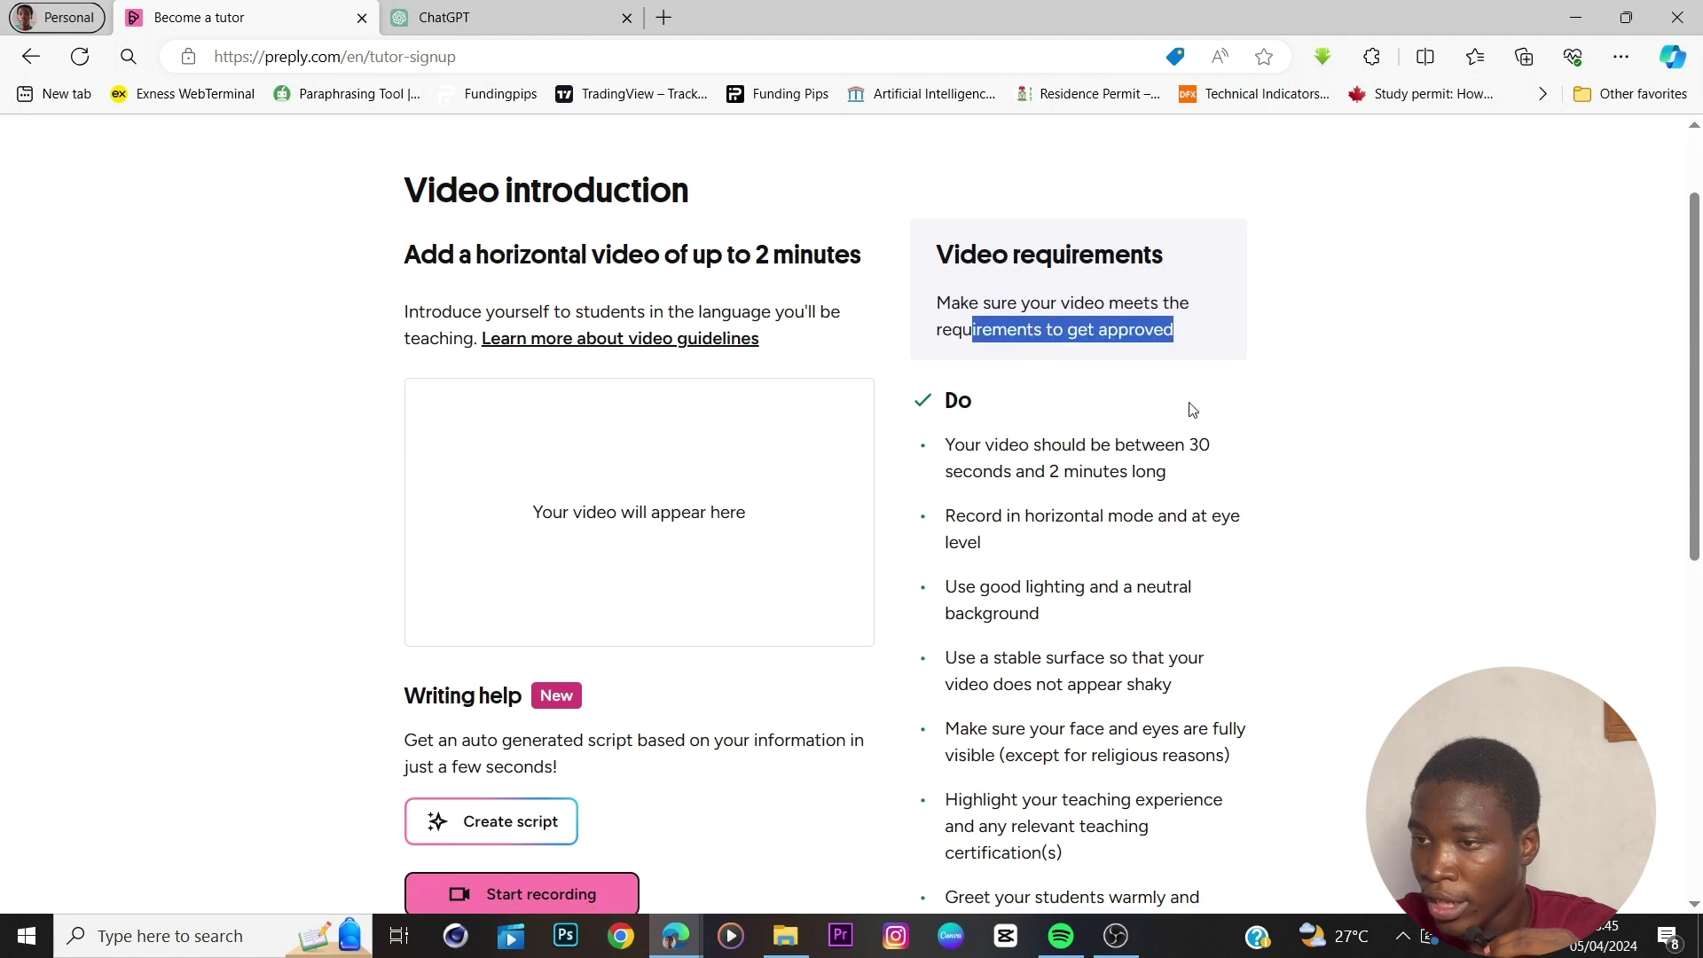
{"action": "scroll", "coordinate": [1186, 402], "scroll_direction": "down", "scroll_amount": 1}
{"action": "left_click_drag", "start_coordinate": [944, 332], "coordinate": [1186, 335]}
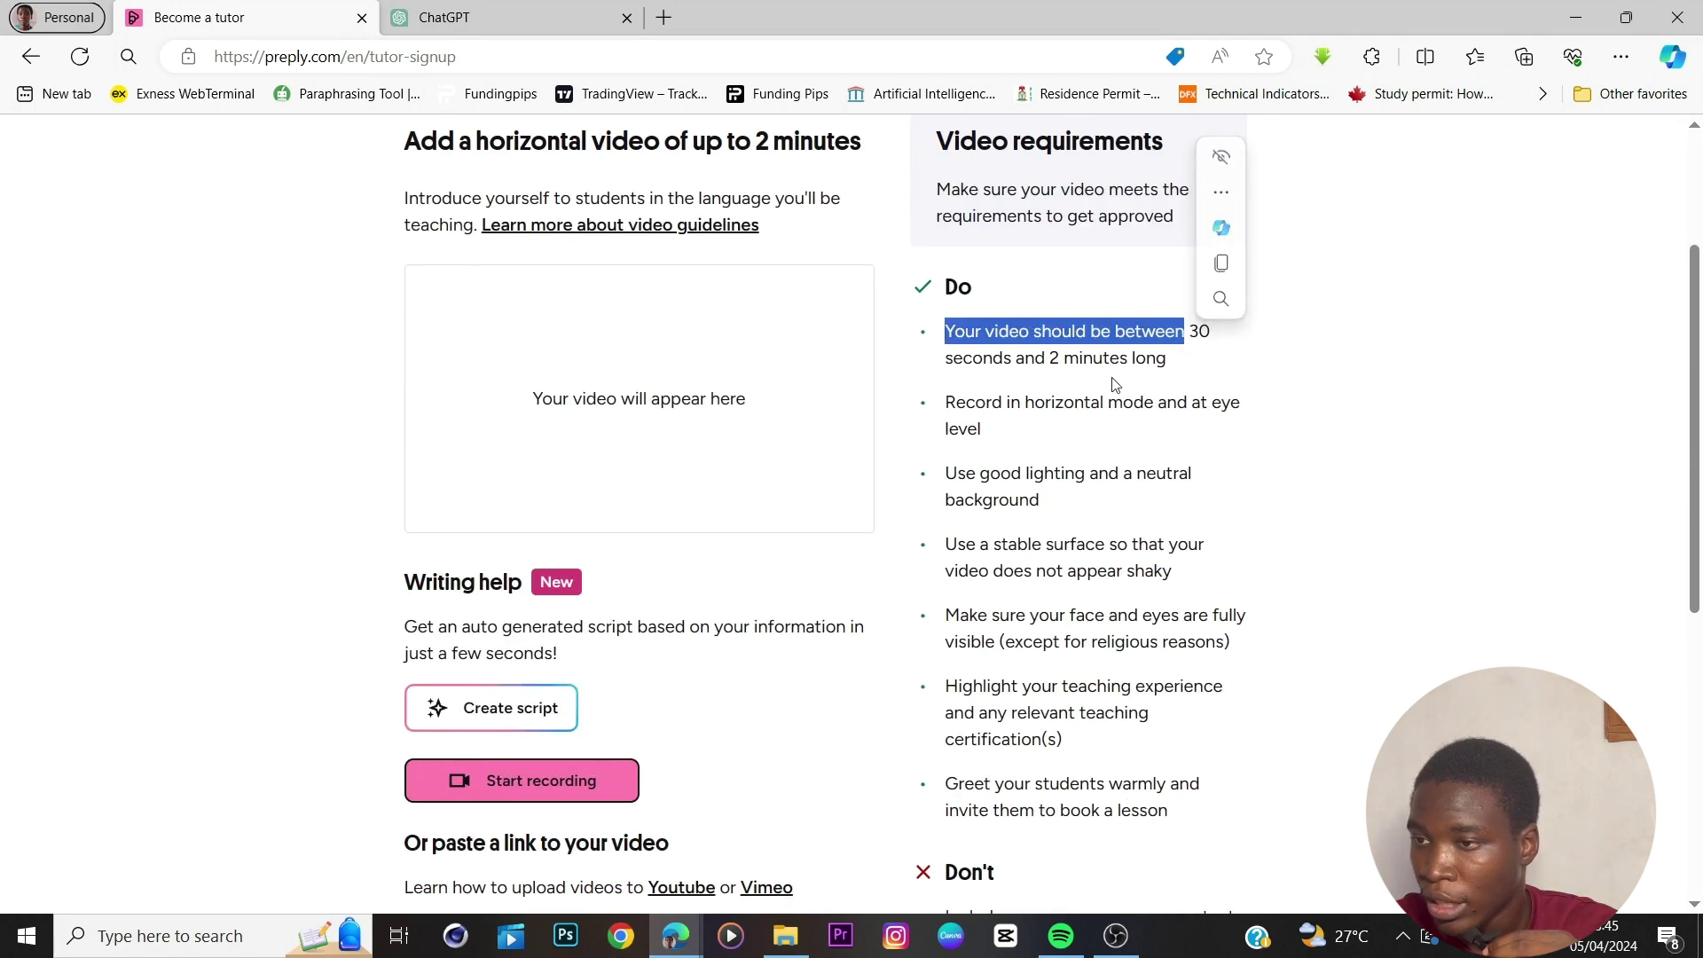
{"action": "scroll", "coordinate": [1109, 381], "scroll_direction": "down", "scroll_amount": 1}
{"action": "left_click_drag", "start_coordinate": [948, 284], "coordinate": [1144, 284]}
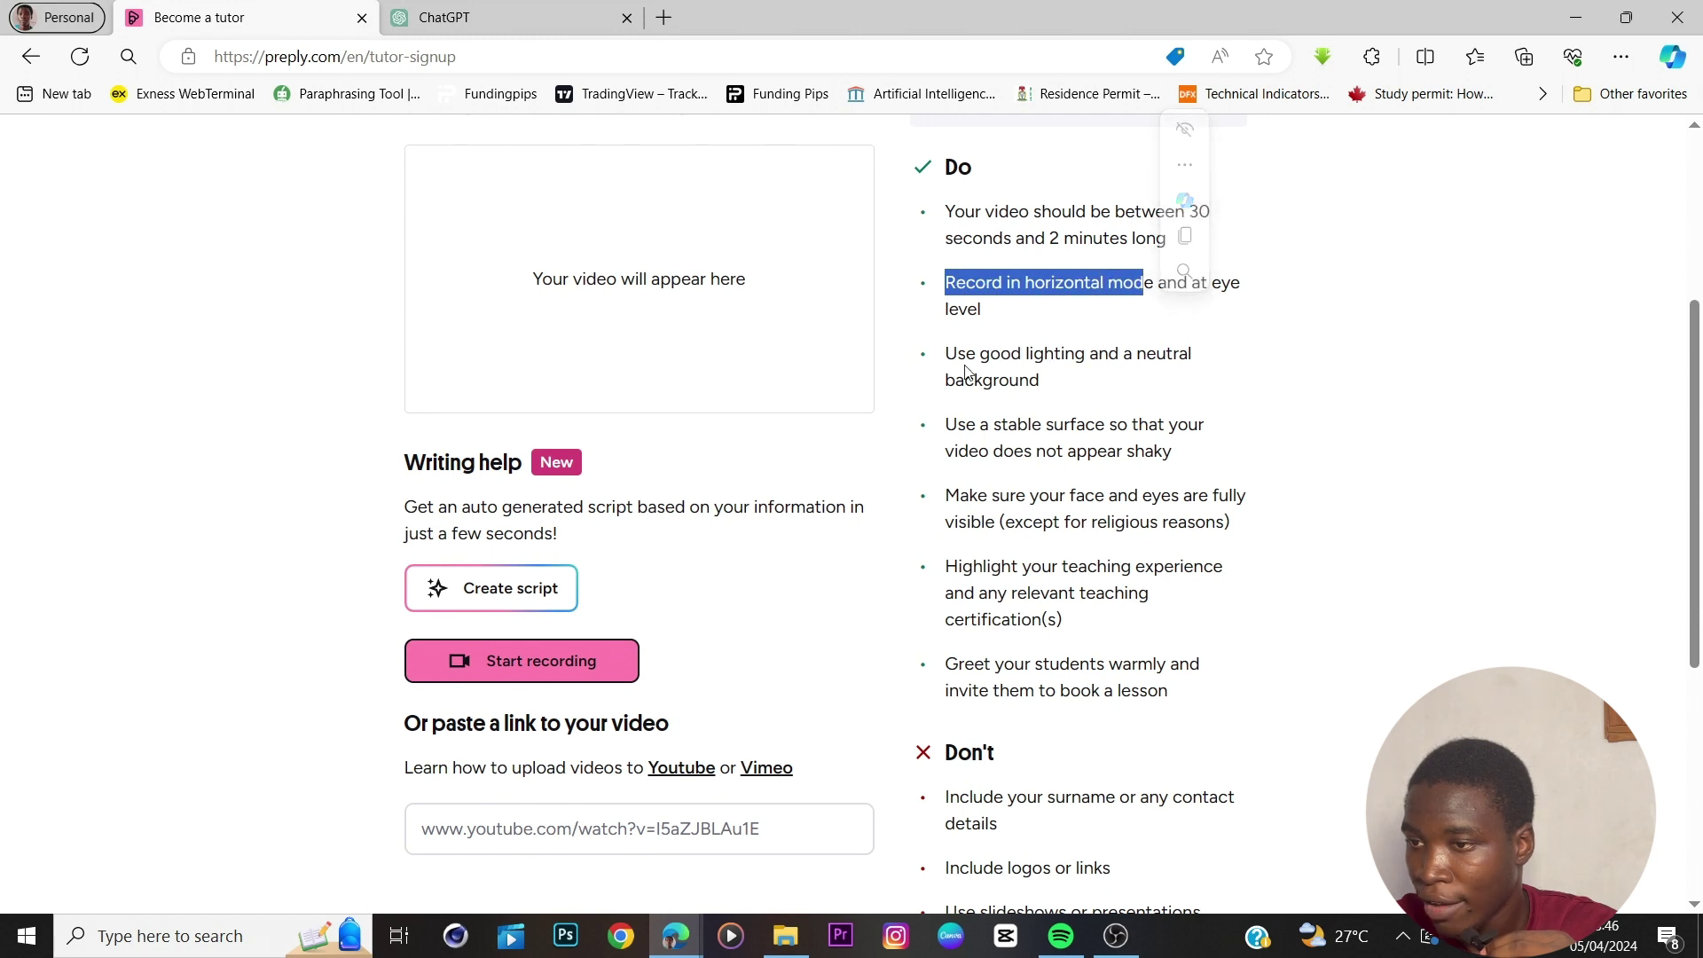
{"action": "left_click_drag", "start_coordinate": [958, 362], "coordinate": [1039, 381]}
{"action": "scroll", "coordinate": [1093, 422], "scroll_direction": "down", "scroll_amount": 1}
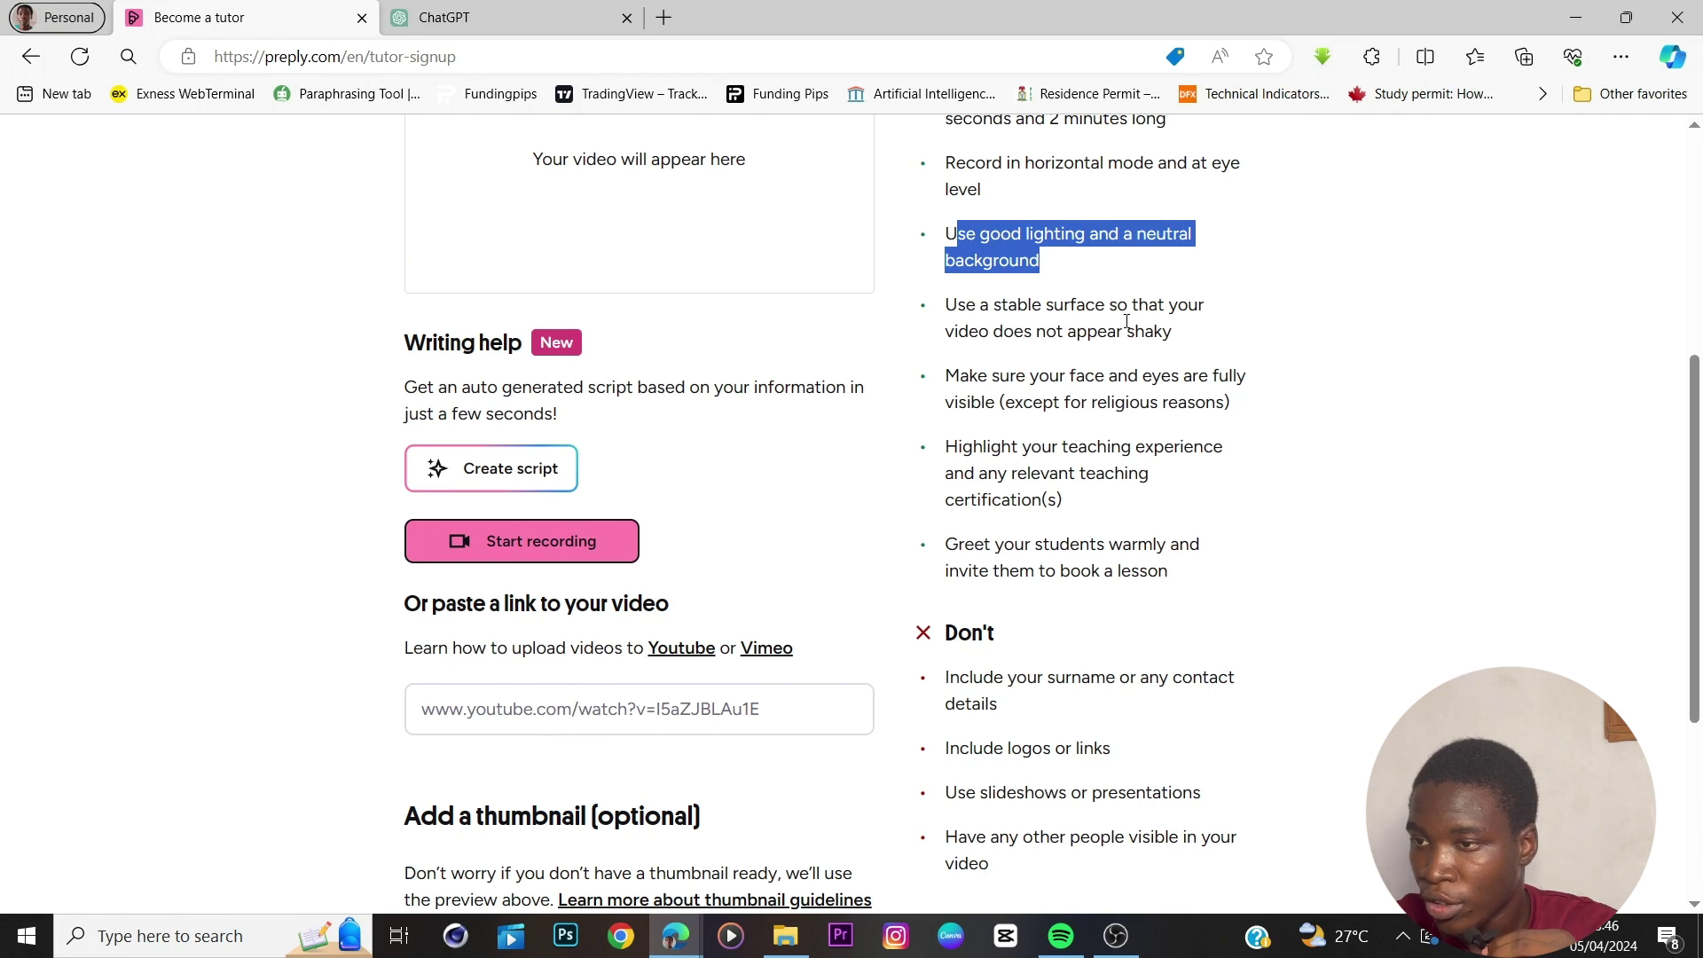
{"action": "scroll", "coordinate": [1150, 369], "scroll_direction": "down", "scroll_amount": 1}
{"action": "left_click_drag", "start_coordinate": [946, 180], "coordinate": [1200, 180]}
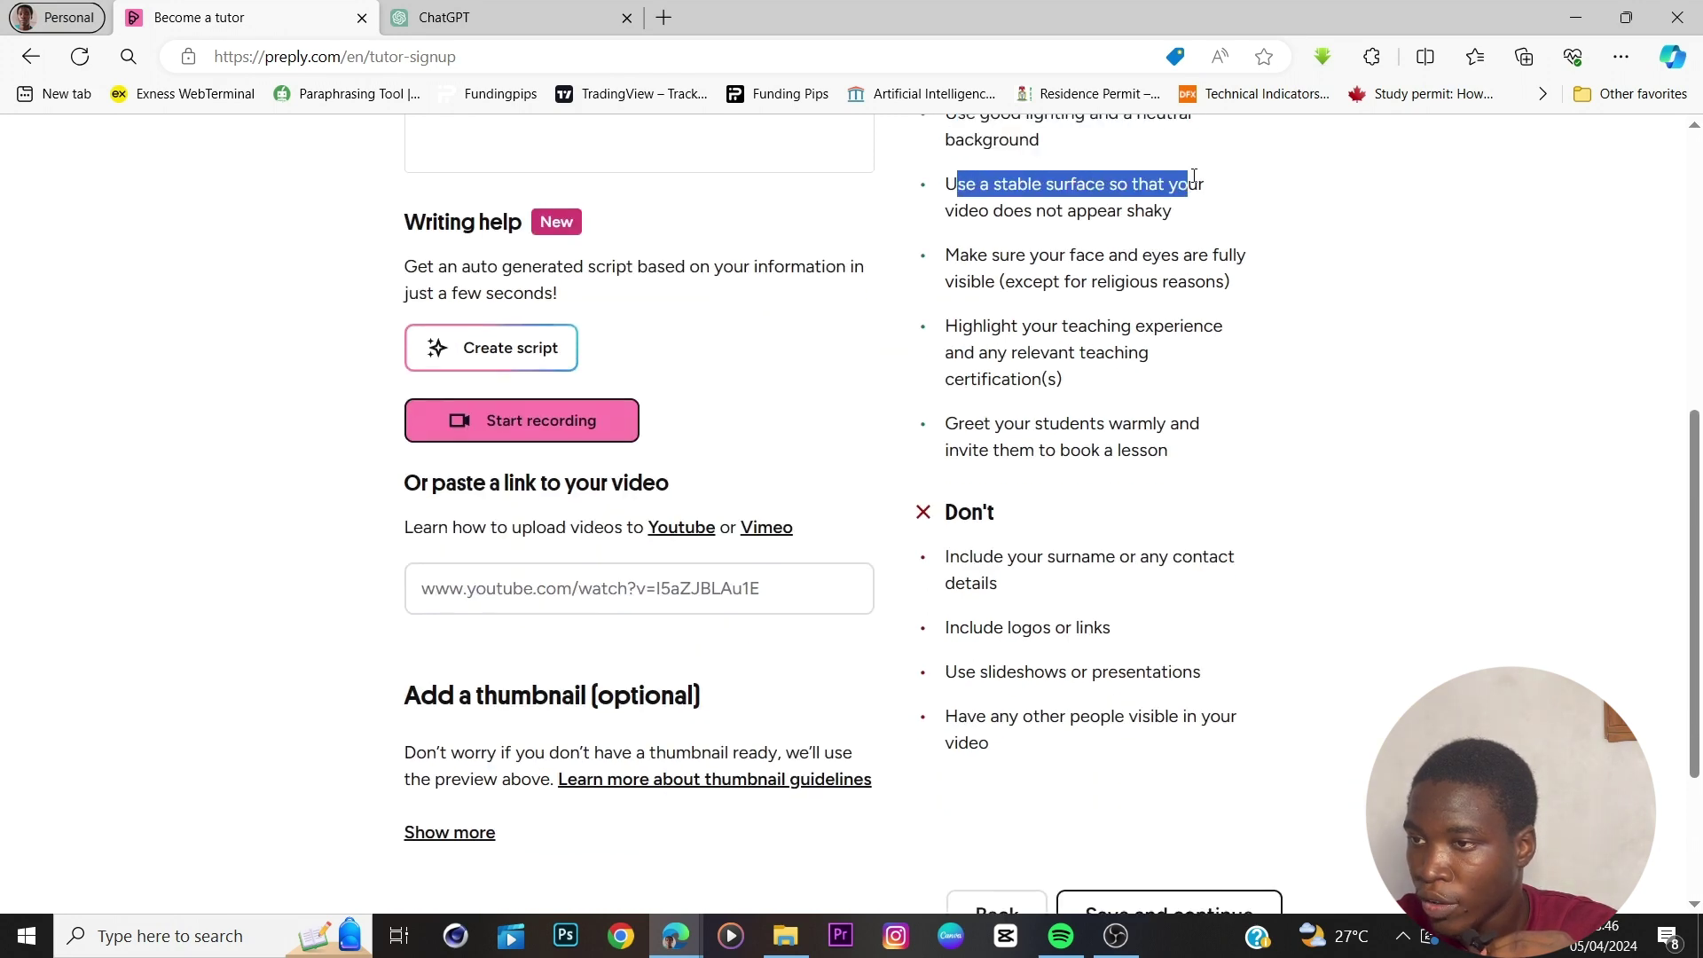
{"action": "left_click_drag", "start_coordinate": [969, 251], "coordinate": [1096, 251]}
Record the horizontal video introduction with the webcam and continue to the Availability section.
{"action": "scroll", "coordinate": [1037, 349], "scroll_direction": "up", "scroll_amount": 4}
{"action": "scroll", "coordinate": [1037, 349], "scroll_direction": "down", "scroll_amount": 2}
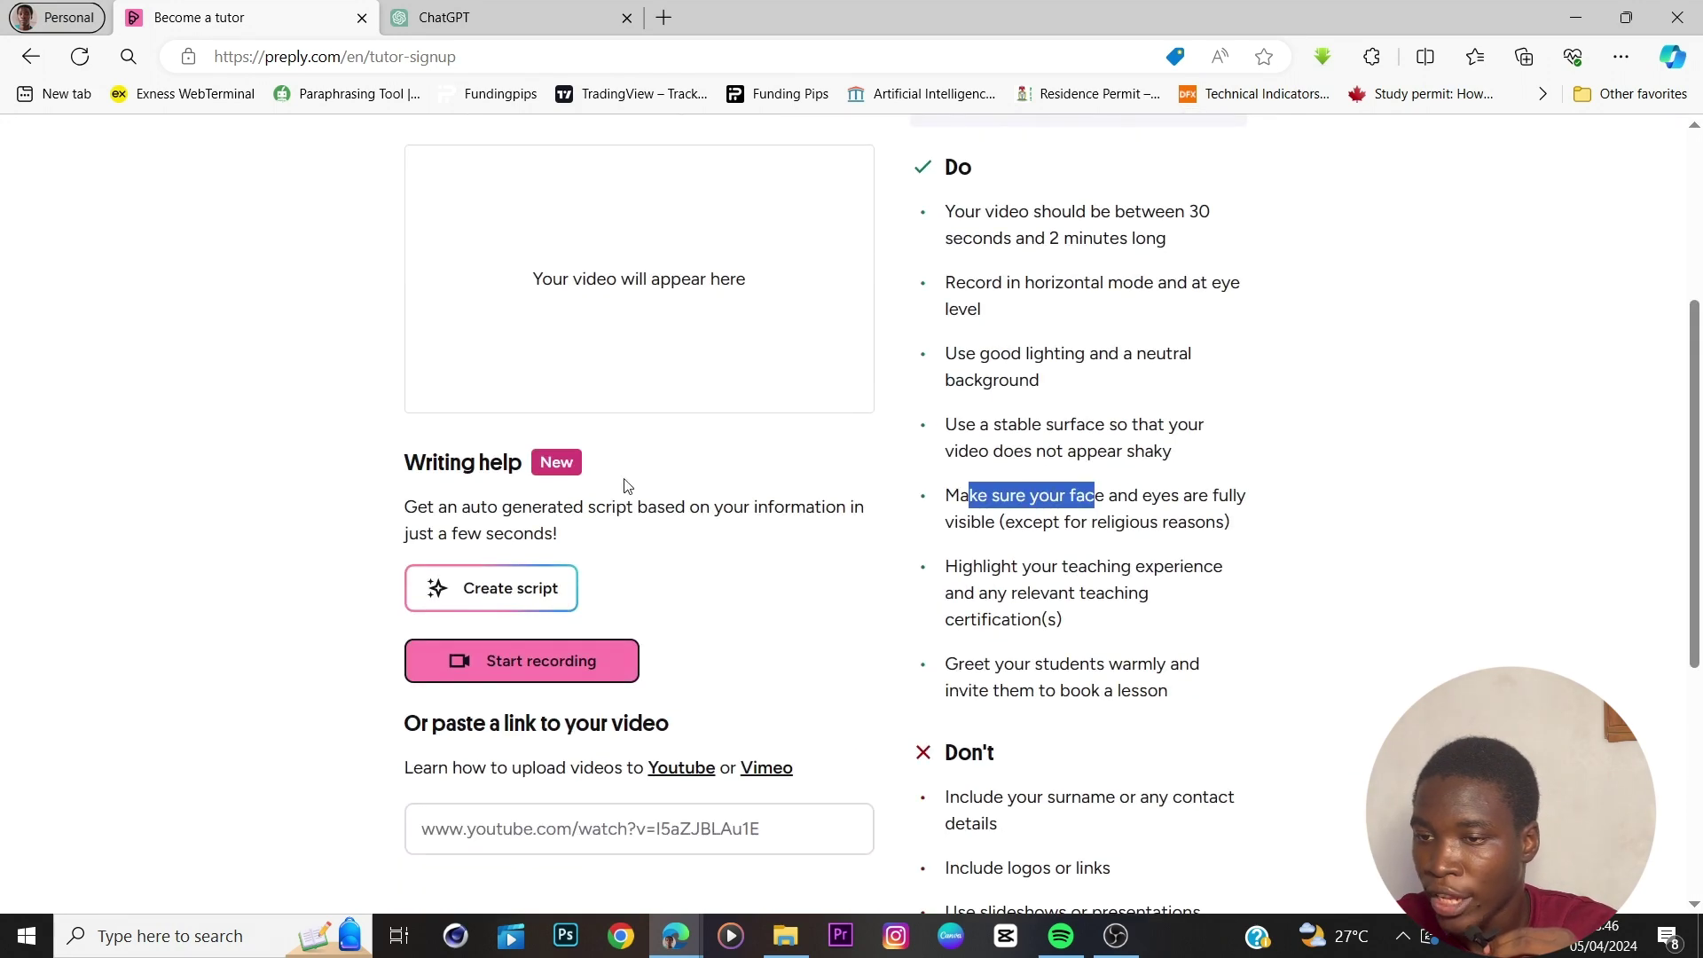
{"action": "left_click", "coordinate": [600, 656]}
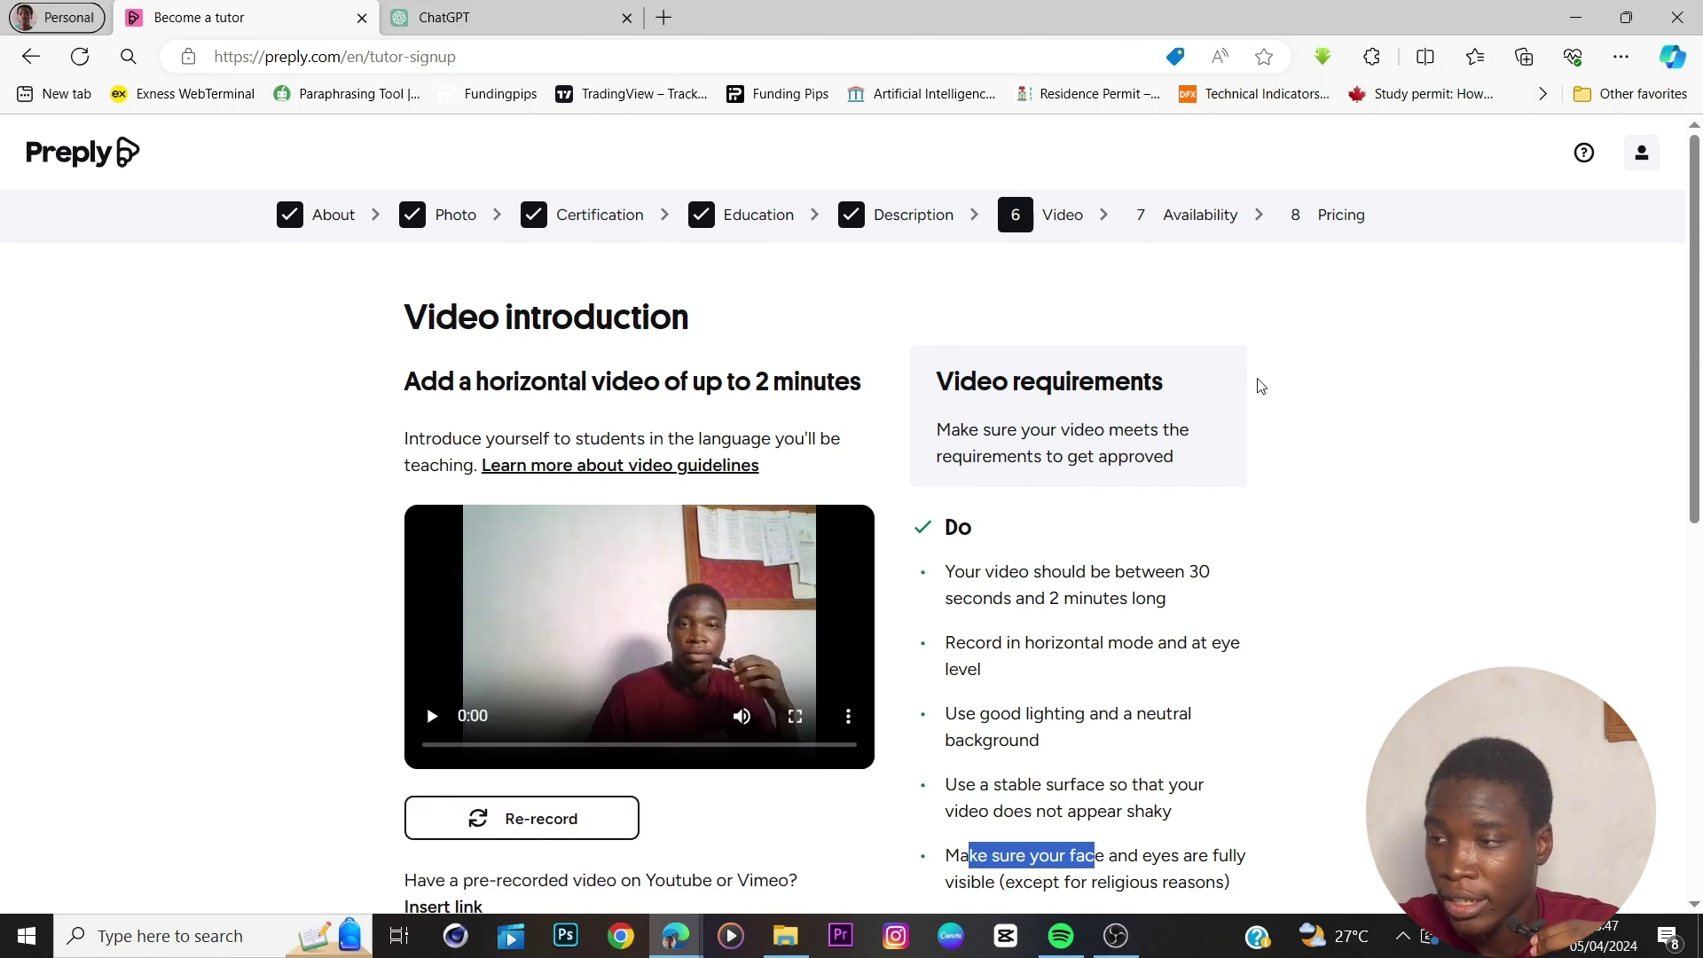
{"action": "scroll", "coordinate": [1263, 521], "scroll_direction": "down", "scroll_amount": 4}
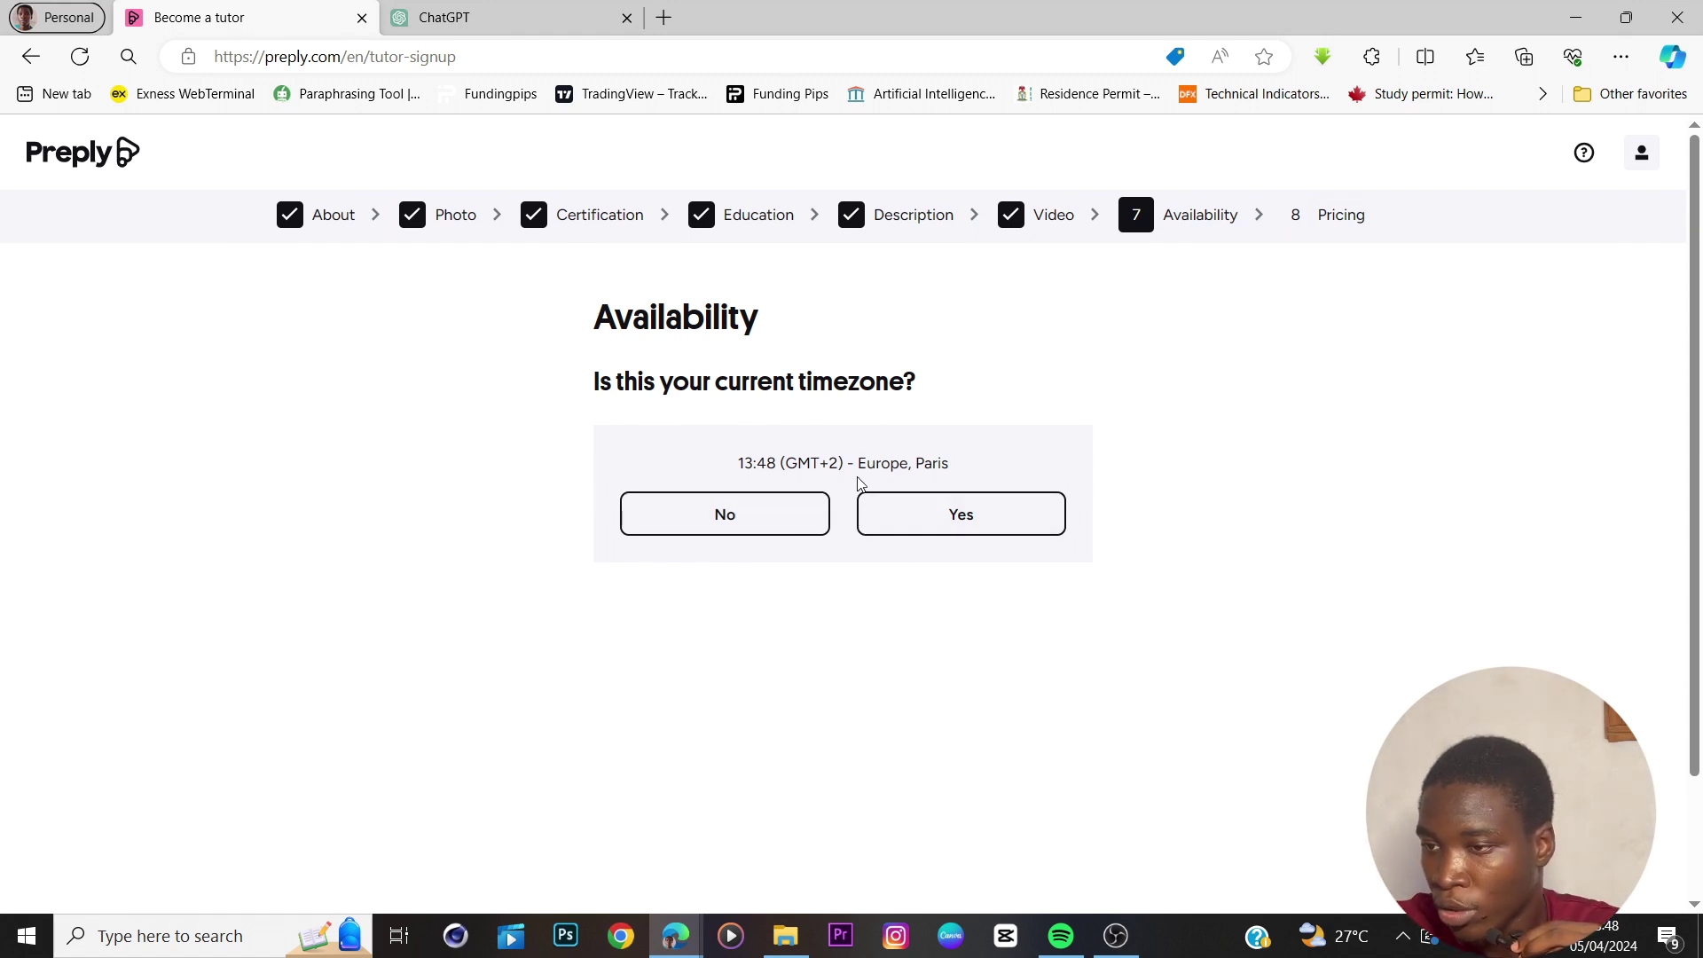
Reject the detected timezone, choose Africa, Lagos (WAT), keep the 09:00 to 17:00 hours for every day, and continue to Pricing.
{"action": "left_click", "coordinate": [783, 513]}
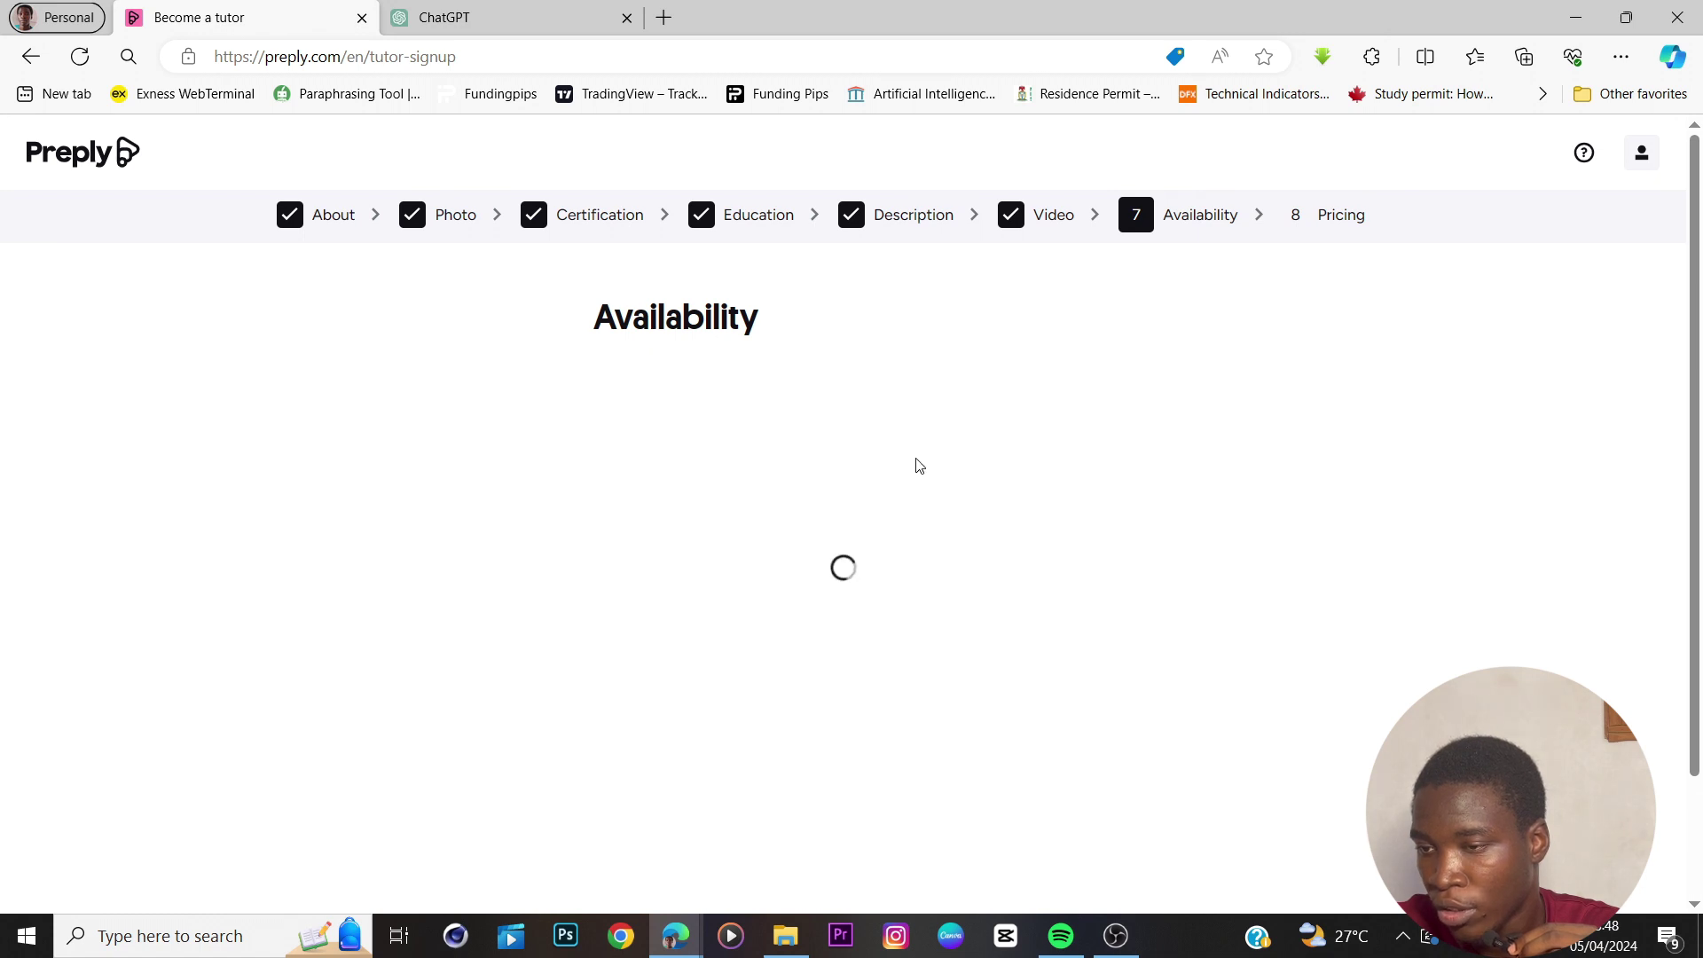
{"action": "left_click", "coordinate": [797, 539]}
{"action": "scroll", "coordinate": [781, 681], "scroll_direction": "down", "scroll_amount": 18}
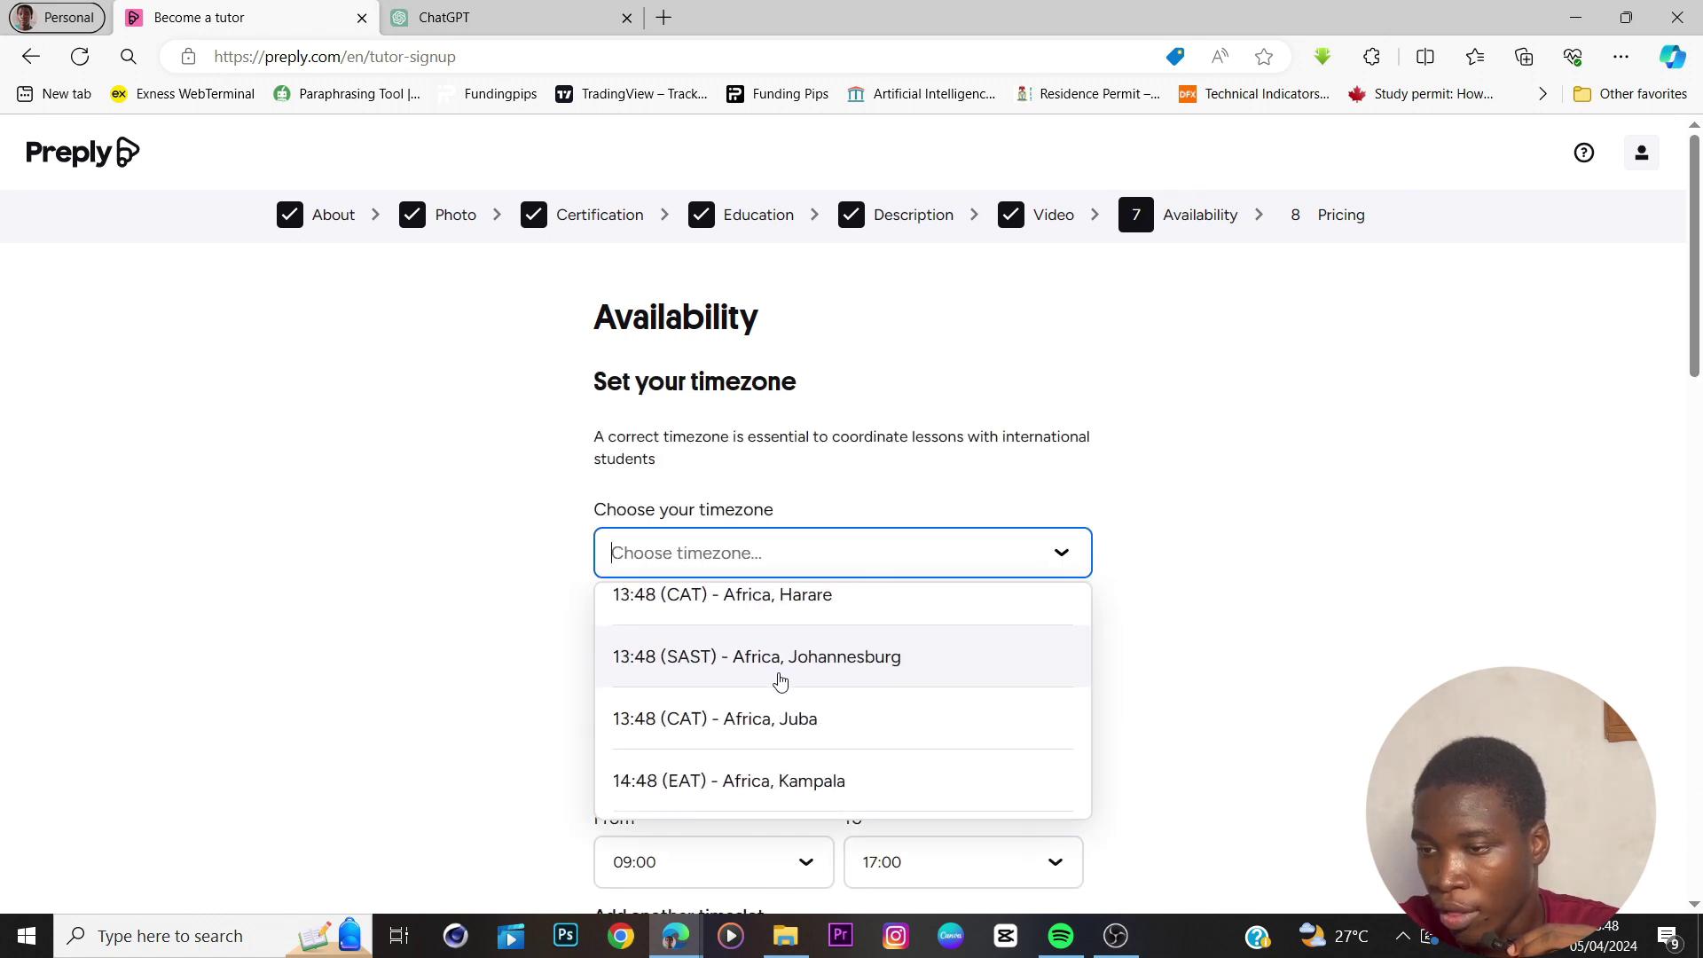
{"action": "left_click", "coordinate": [781, 683]}
{"action": "scroll", "coordinate": [1069, 543], "scroll_direction": "down", "scroll_amount": 4}
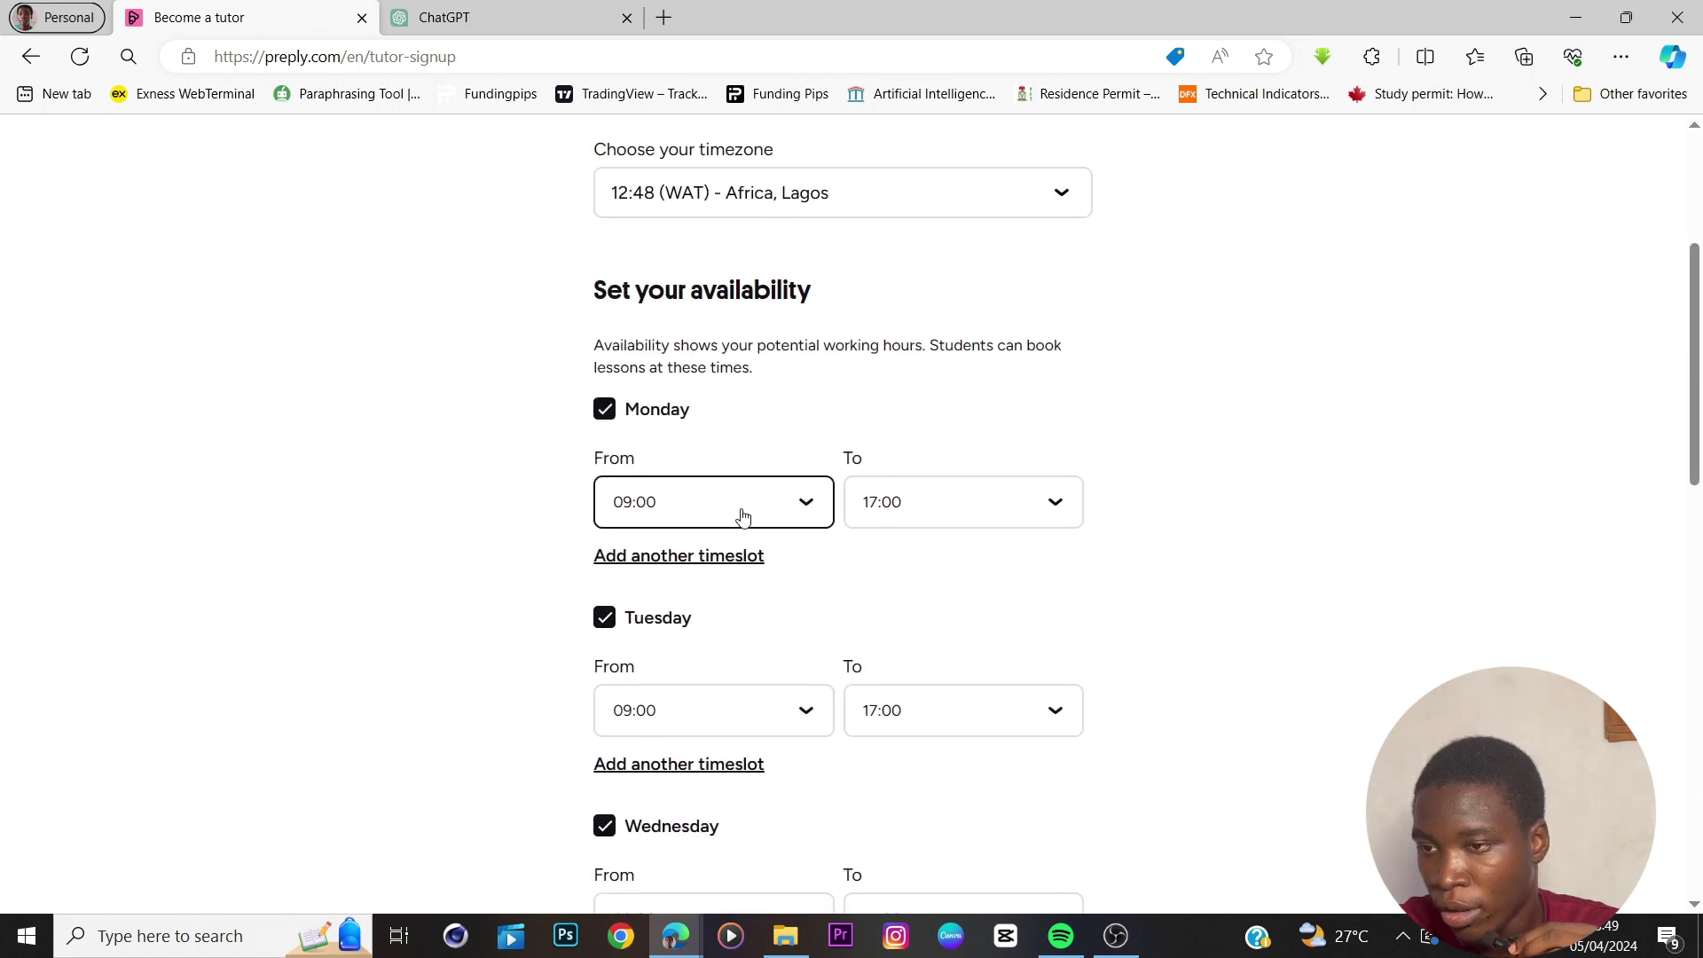
{"action": "scroll", "coordinate": [821, 468], "scroll_direction": "down", "scroll_amount": 8}
{"action": "scroll", "coordinate": [770, 498], "scroll_direction": "down", "scroll_amount": 6}
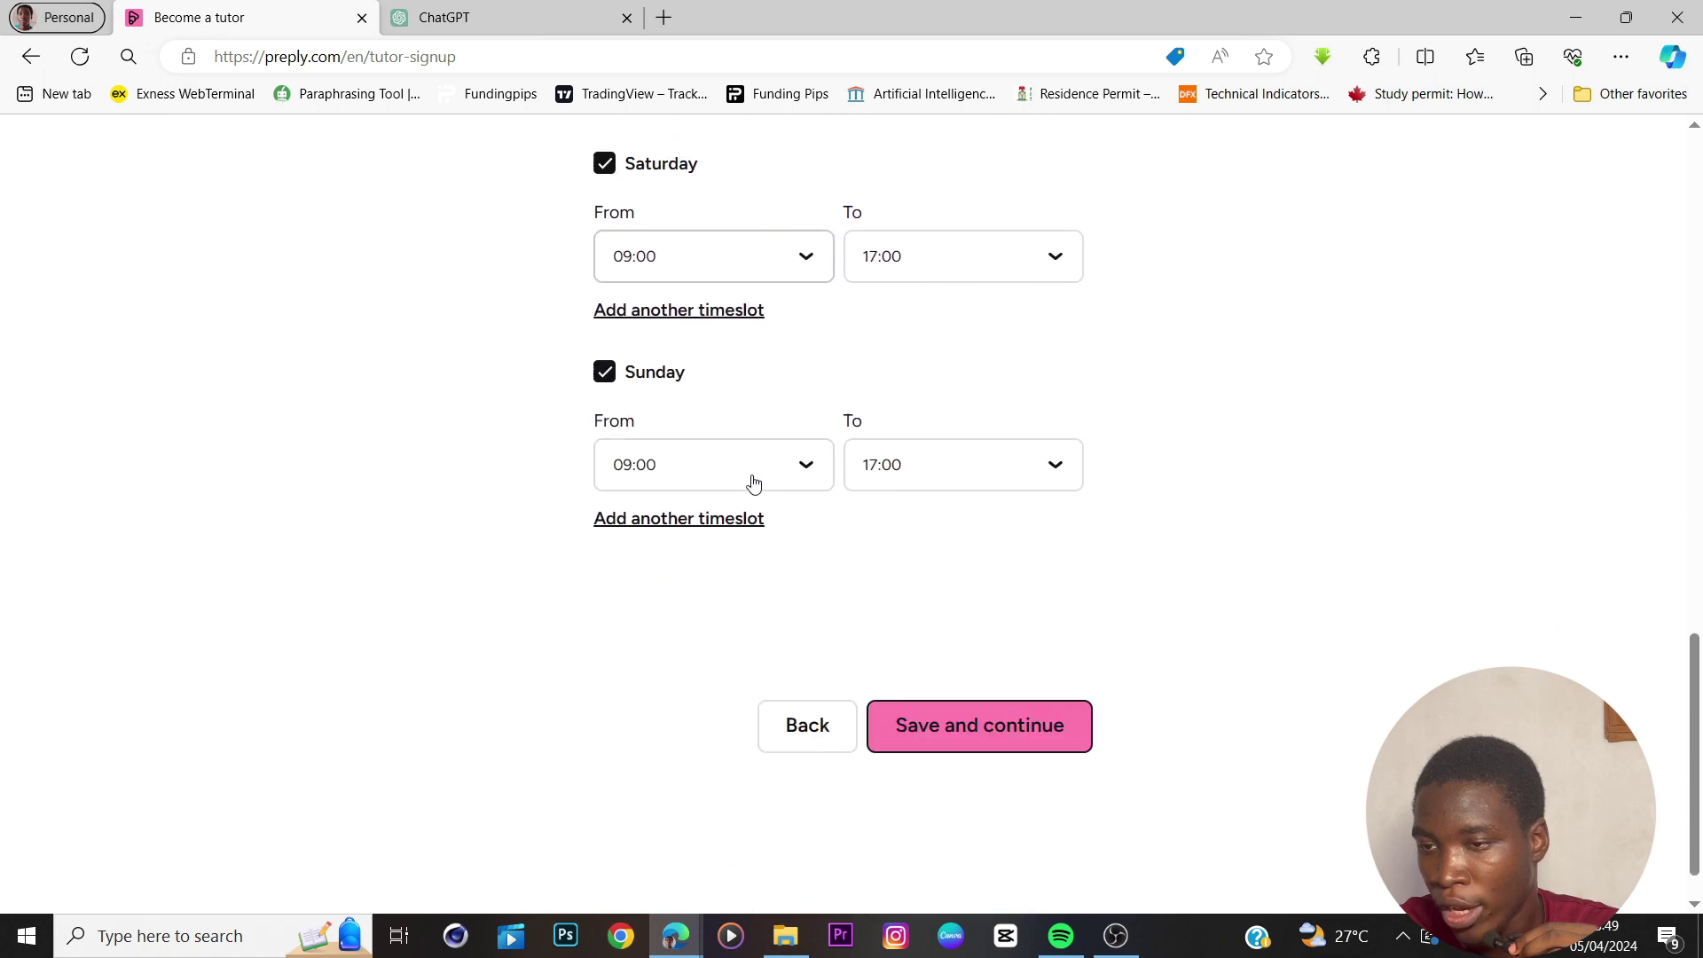
{"action": "left_click", "coordinate": [955, 697]}
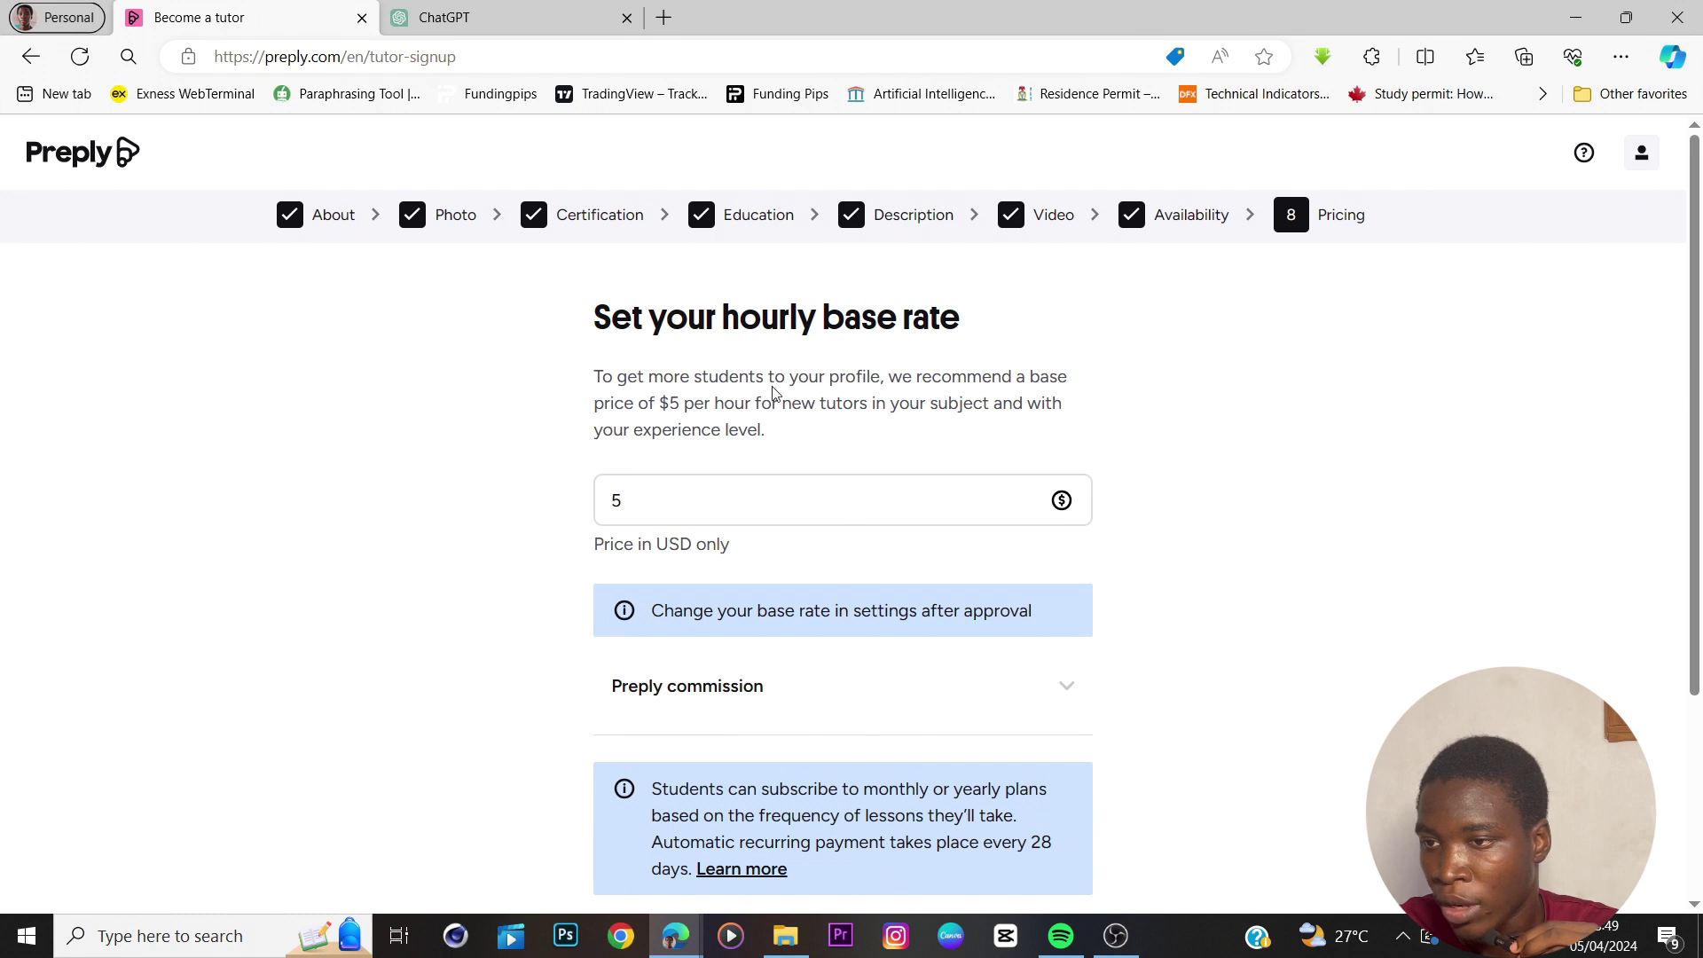
Set the hourly base rate to 15 USD, complete the registration, and acknowledge the submission message.
{"action": "left_click", "coordinate": [778, 514]}
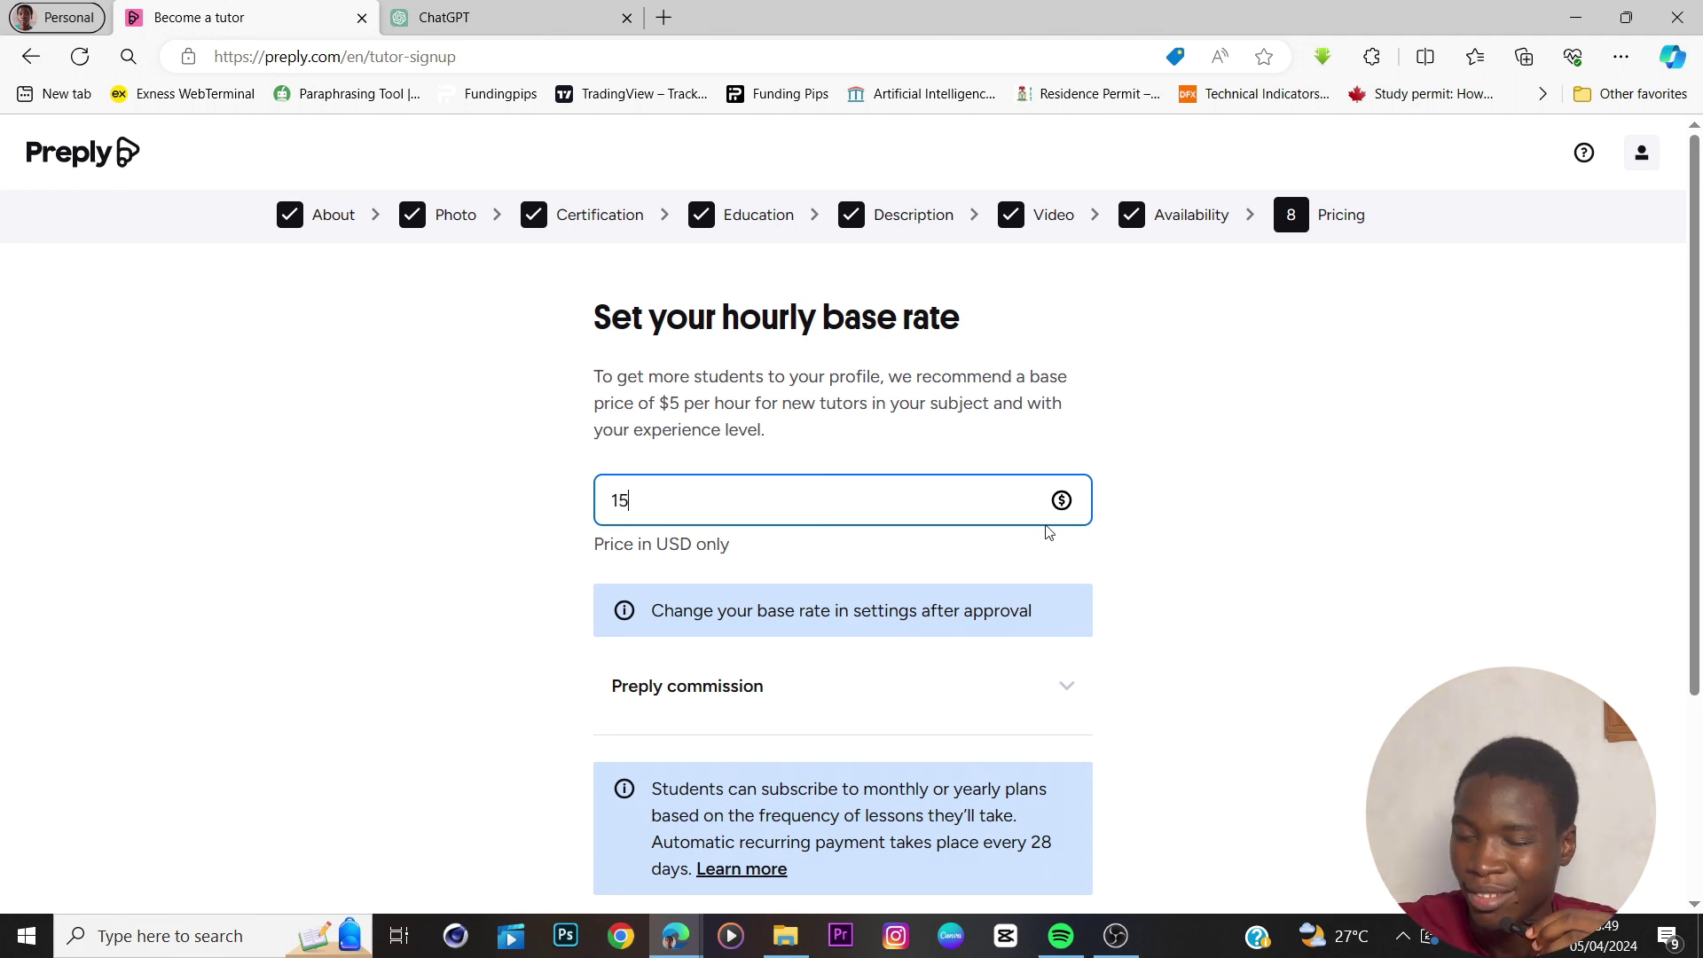
{"action": "scroll", "coordinate": [1084, 380], "scroll_direction": "down", "scroll_amount": 1}
{"action": "scroll", "coordinate": [743, 377], "scroll_direction": "down", "scroll_amount": 2}
{"action": "left_click", "coordinate": [963, 665]}
{"action": "left_click_drag", "start_coordinate": [646, 509], "coordinate": [817, 531]}
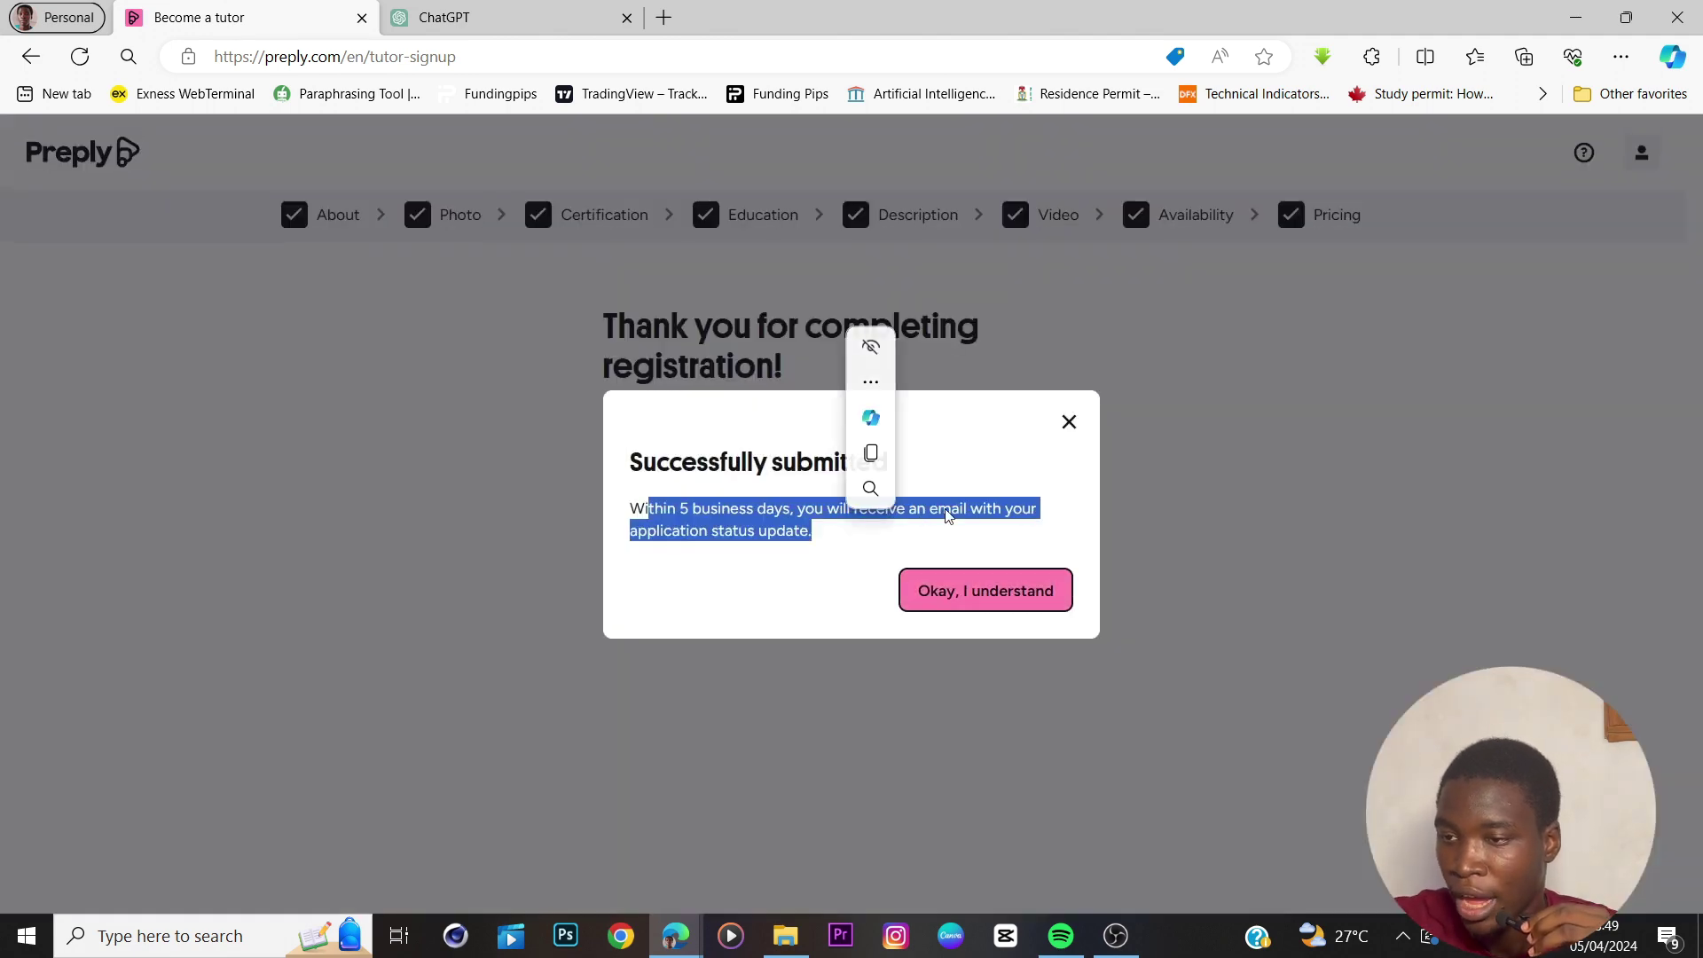
{"action": "left_click", "coordinate": [785, 575]}
{"action": "left_click", "coordinate": [966, 590]}
Reload the Preply page and confirm the email address from Preply's message in Gmail.
{"action": "left_click", "coordinate": [78, 64]}
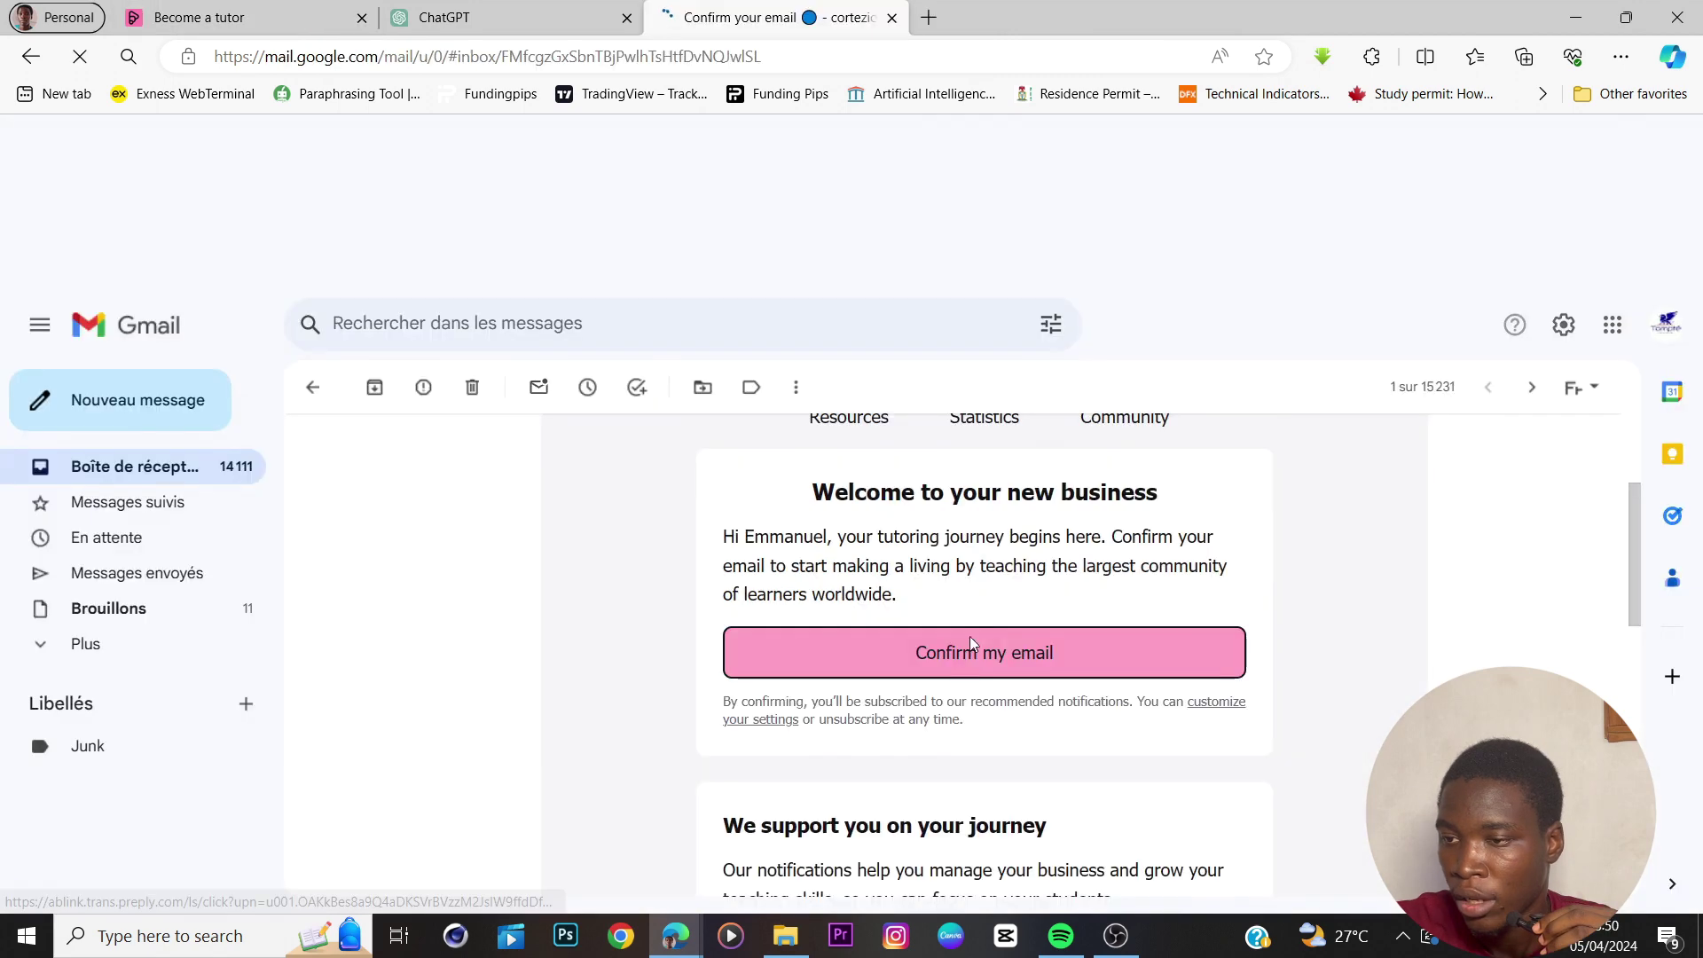
{"action": "left_click", "coordinate": [967, 653]}
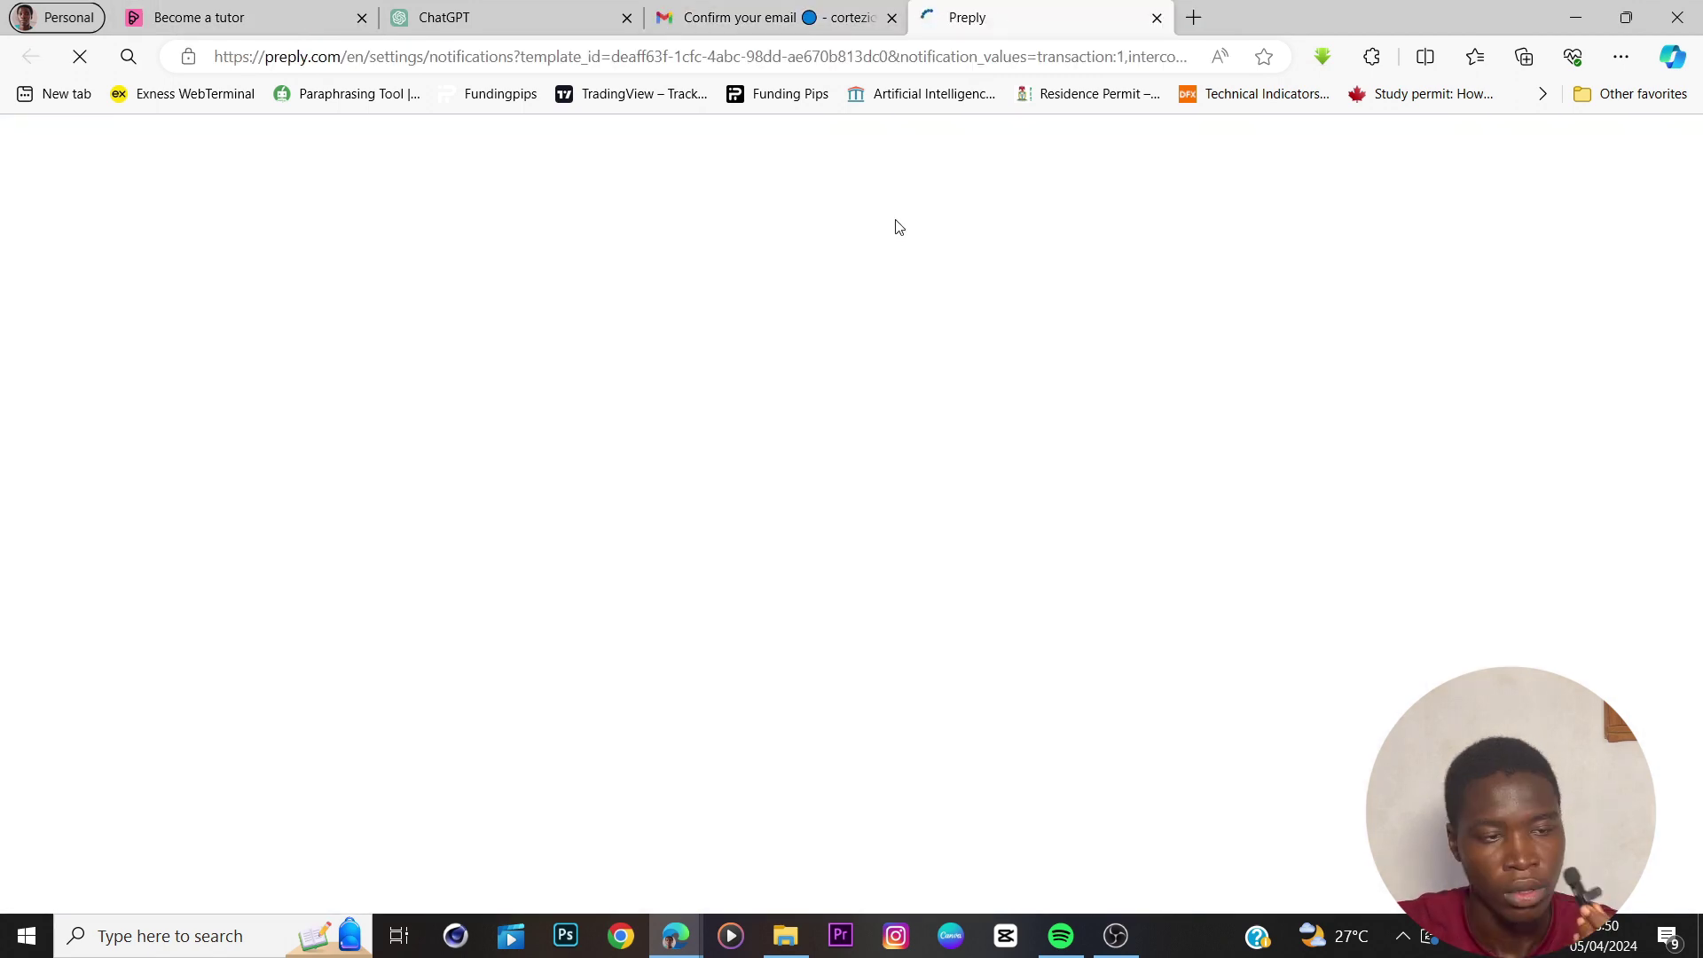
{"action": "scroll", "coordinate": [887, 320], "scroll_direction": "down", "scroll_amount": 2}
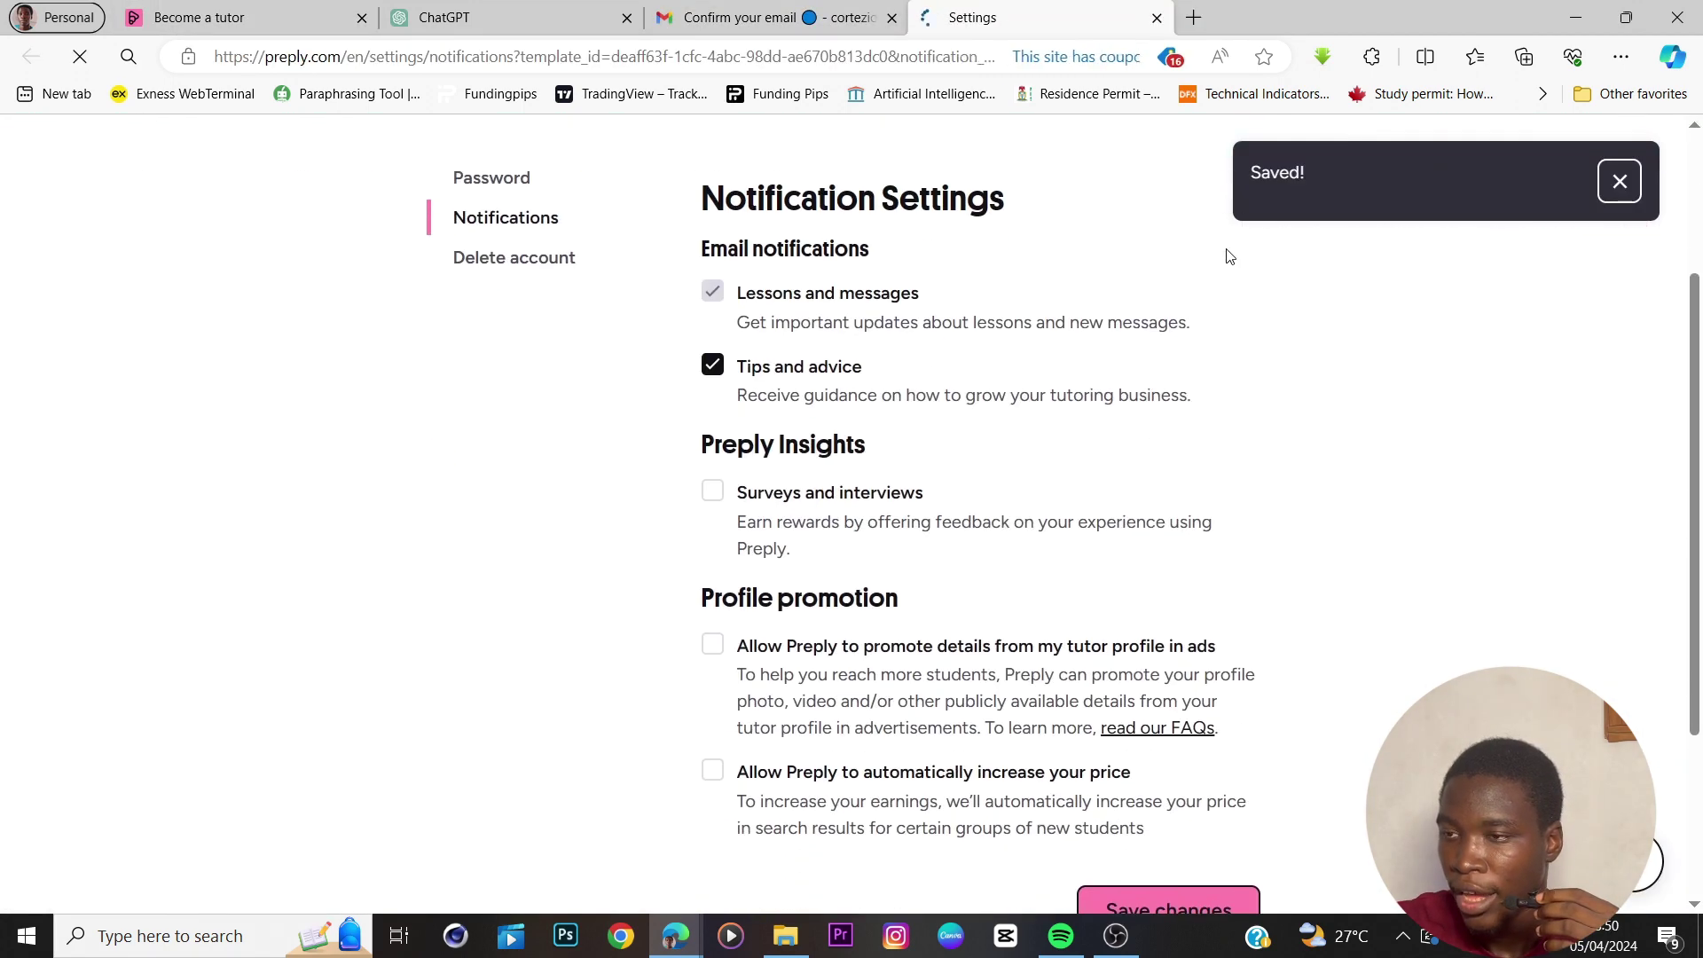
{"action": "scroll", "coordinate": [1242, 230], "scroll_direction": "up", "scroll_amount": 3}
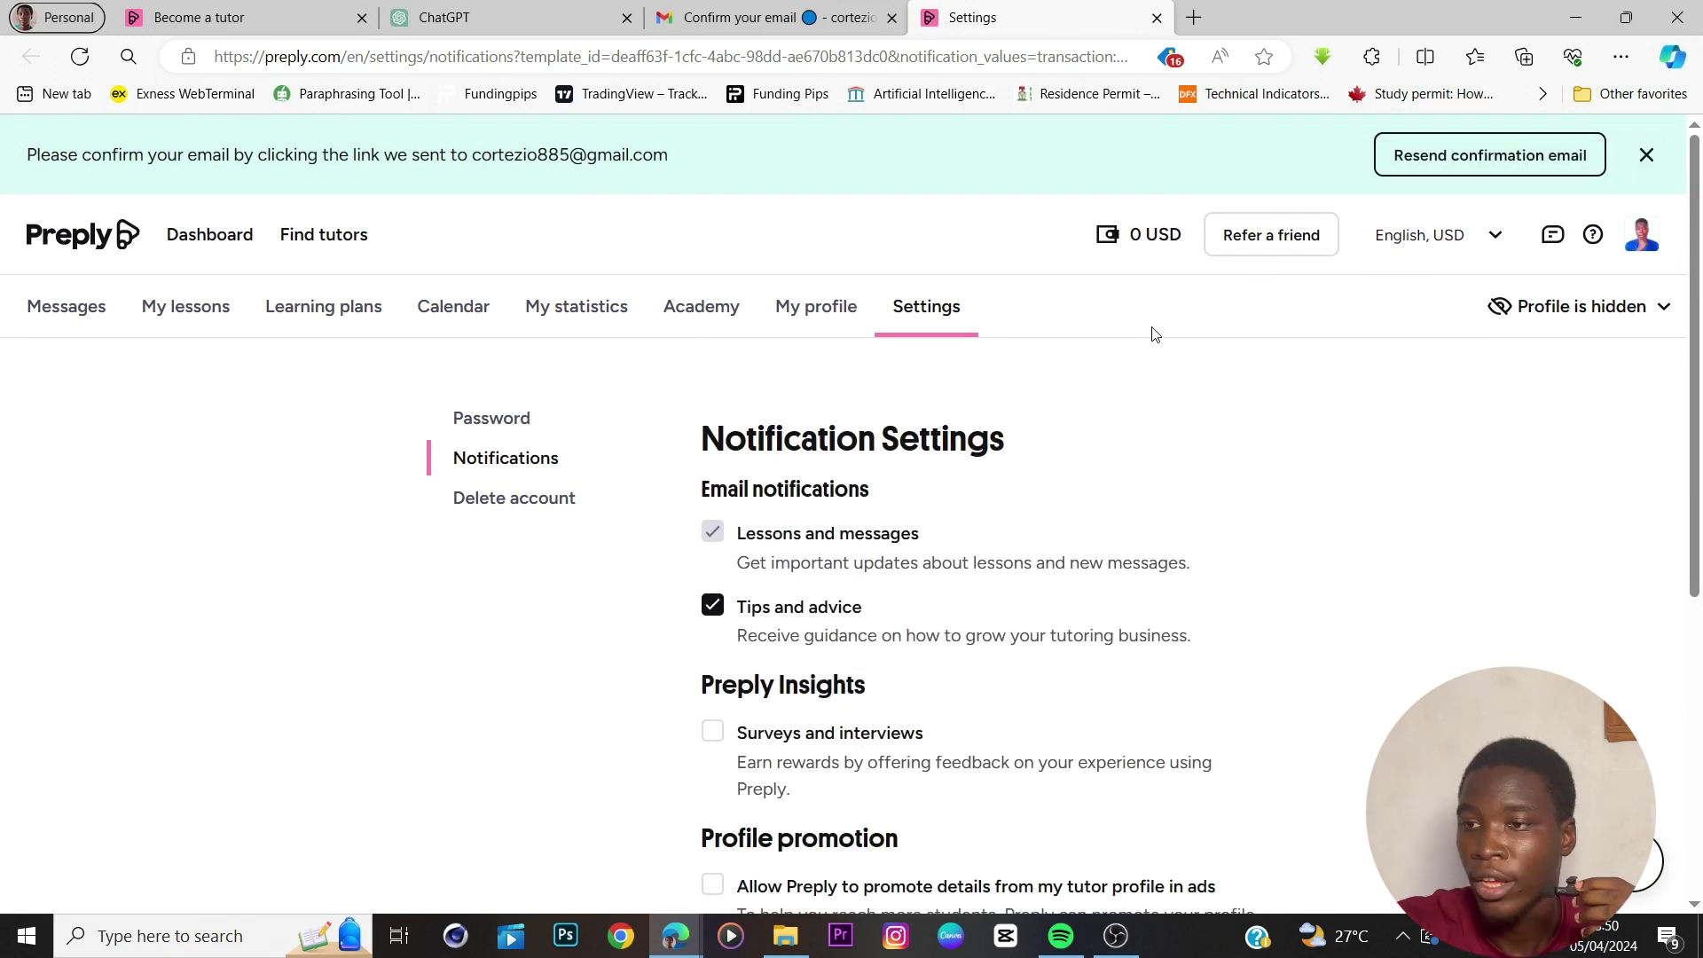
Enable Surveys and interviews, profile promotion in ads, and automatic price increases in the Notification Settings, and save the changes.
{"action": "scroll", "coordinate": [720, 657], "scroll_direction": "down", "scroll_amount": 1}
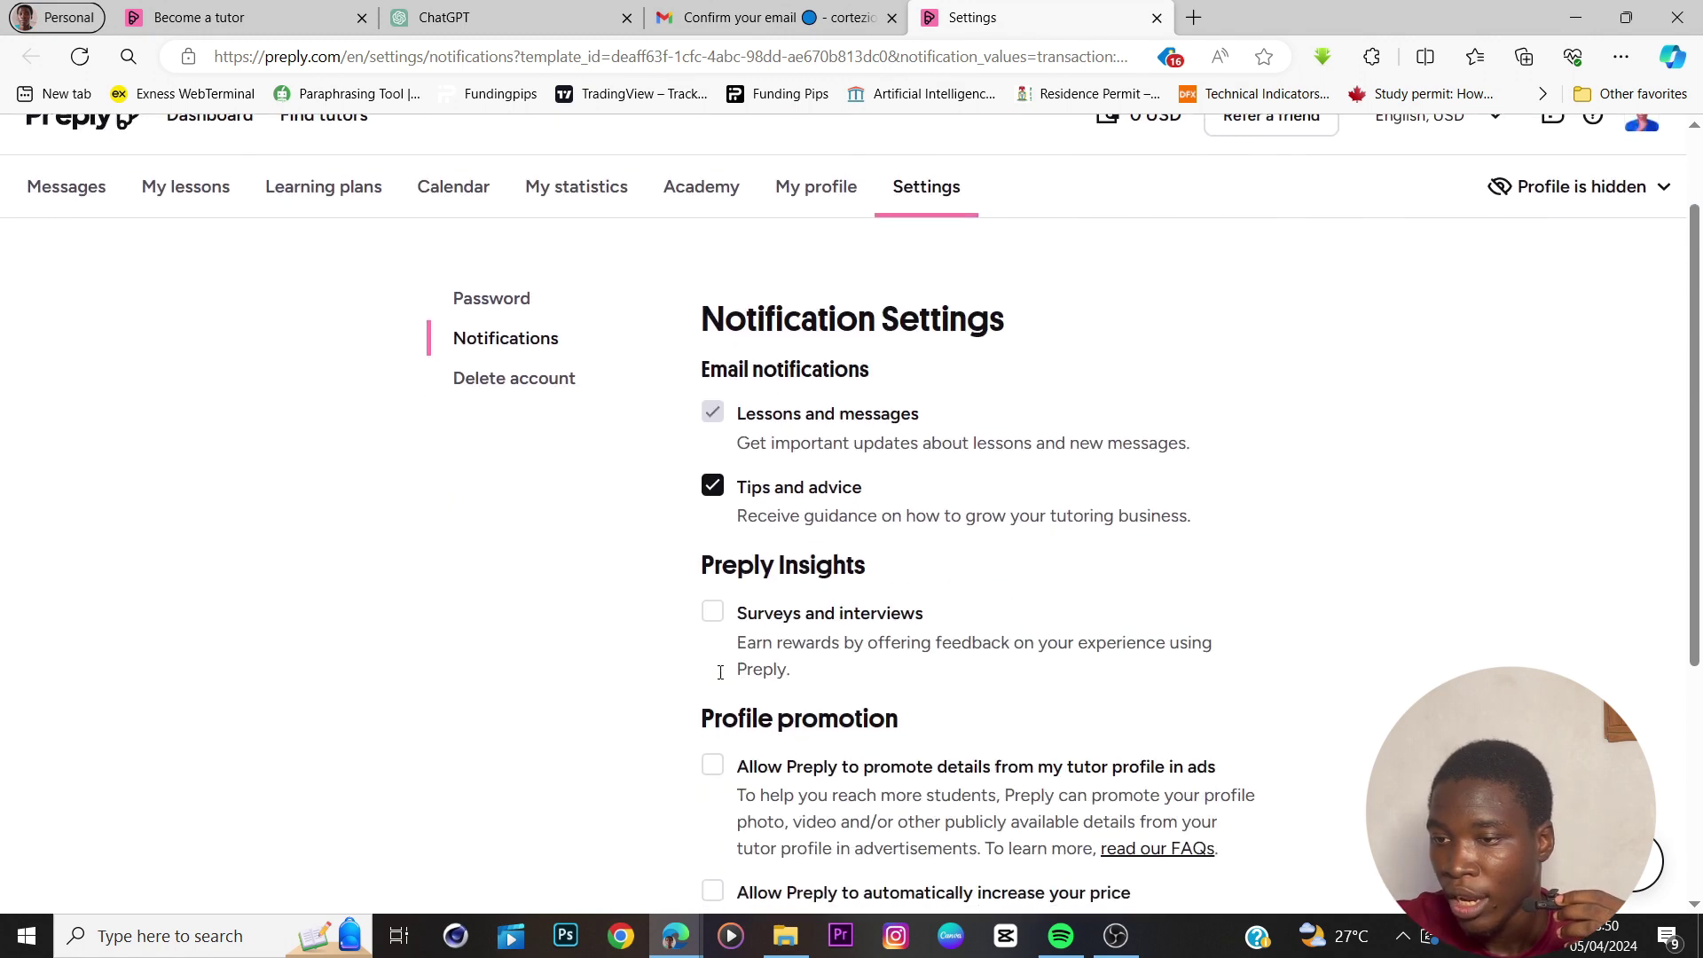
{"action": "left_click", "coordinate": [722, 623]}
{"action": "scroll", "coordinate": [847, 611], "scroll_direction": "down", "scroll_amount": 2}
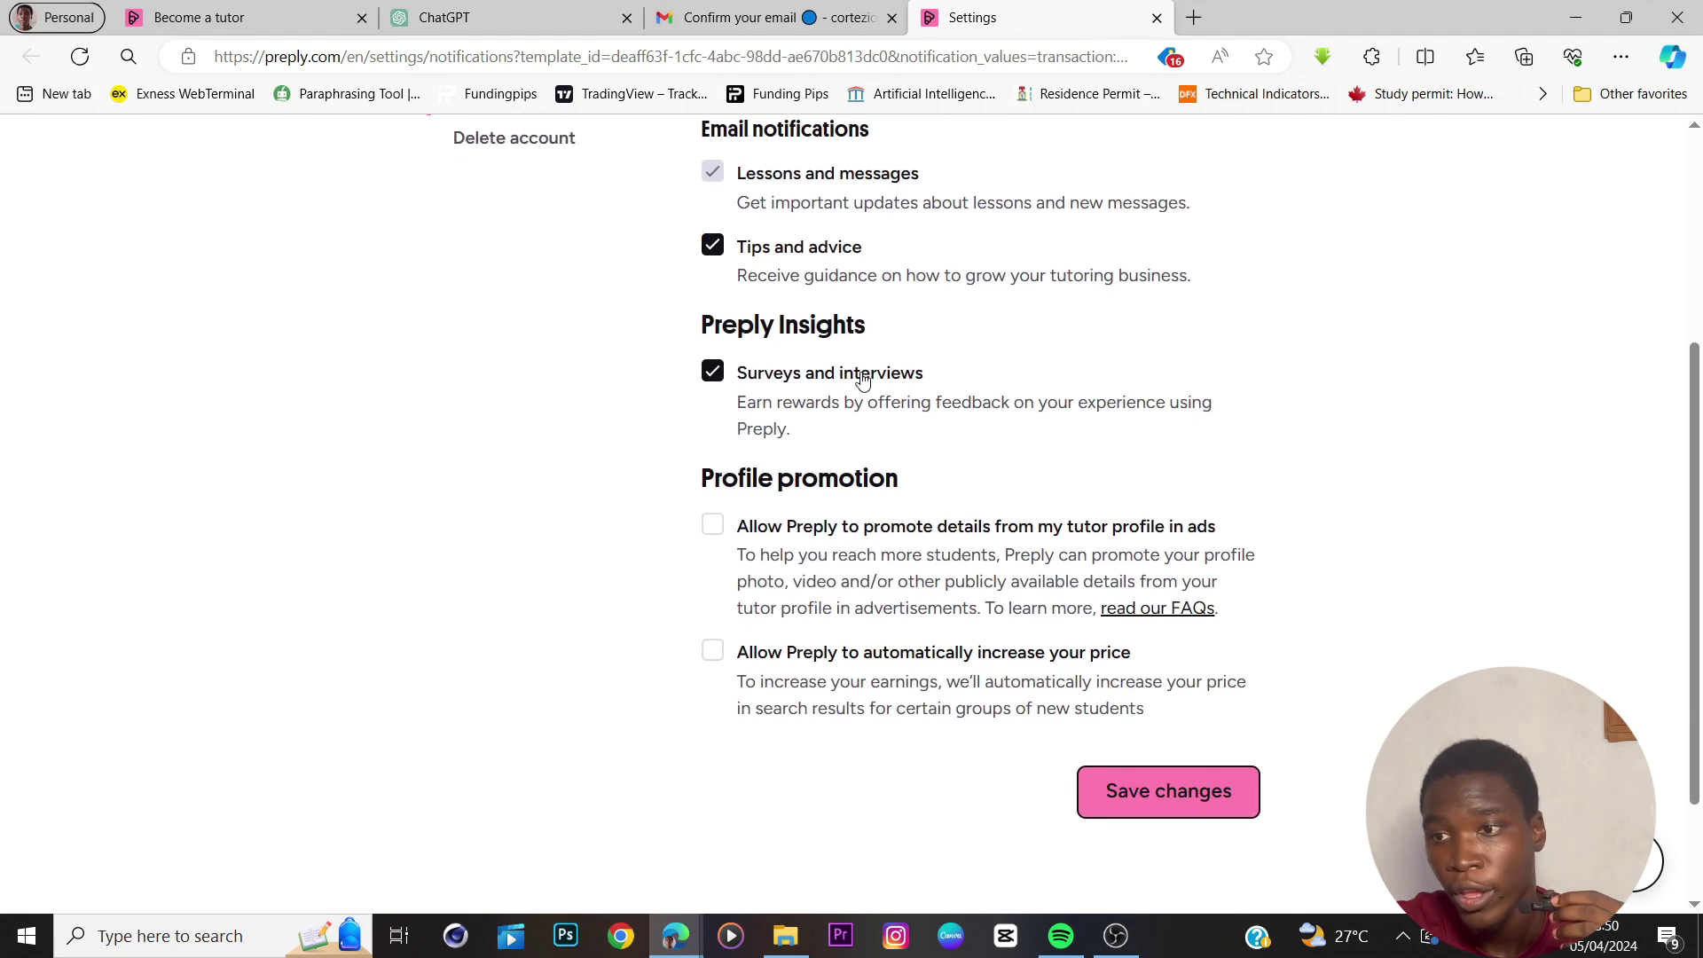
{"action": "scroll", "coordinate": [844, 426], "scroll_direction": "down", "scroll_amount": 2}
{"action": "left_click", "coordinate": [712, 402]}
{"action": "left_click", "coordinate": [713, 530]}
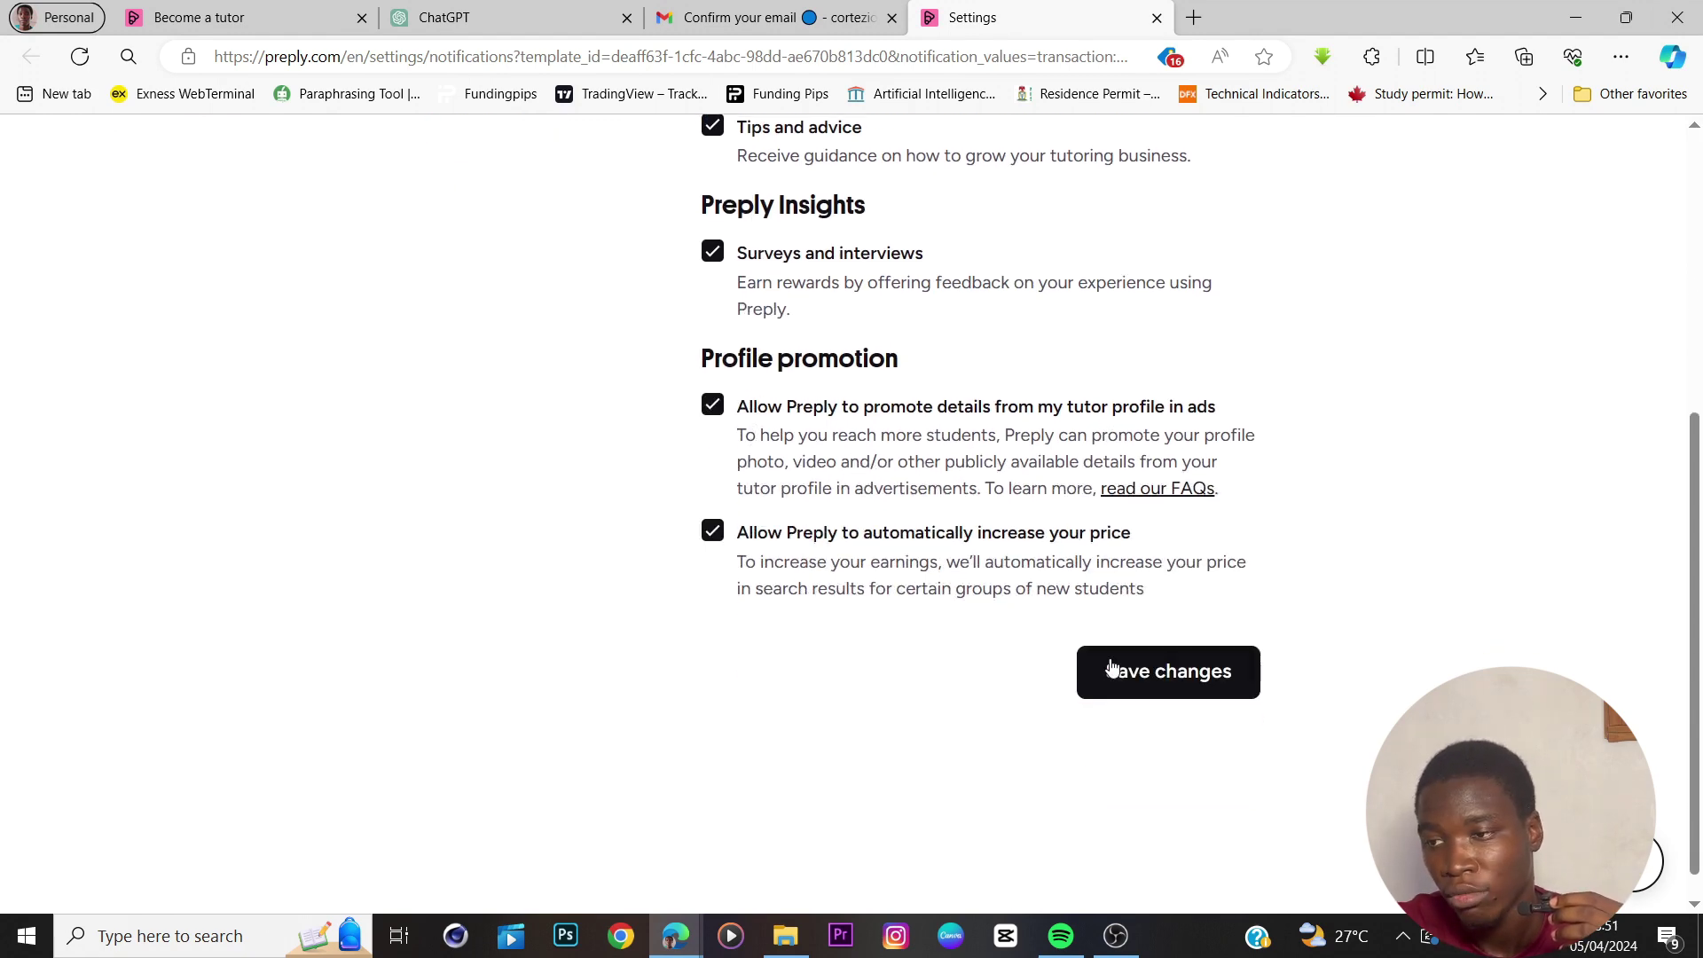
{"action": "left_click", "coordinate": [1111, 669]}
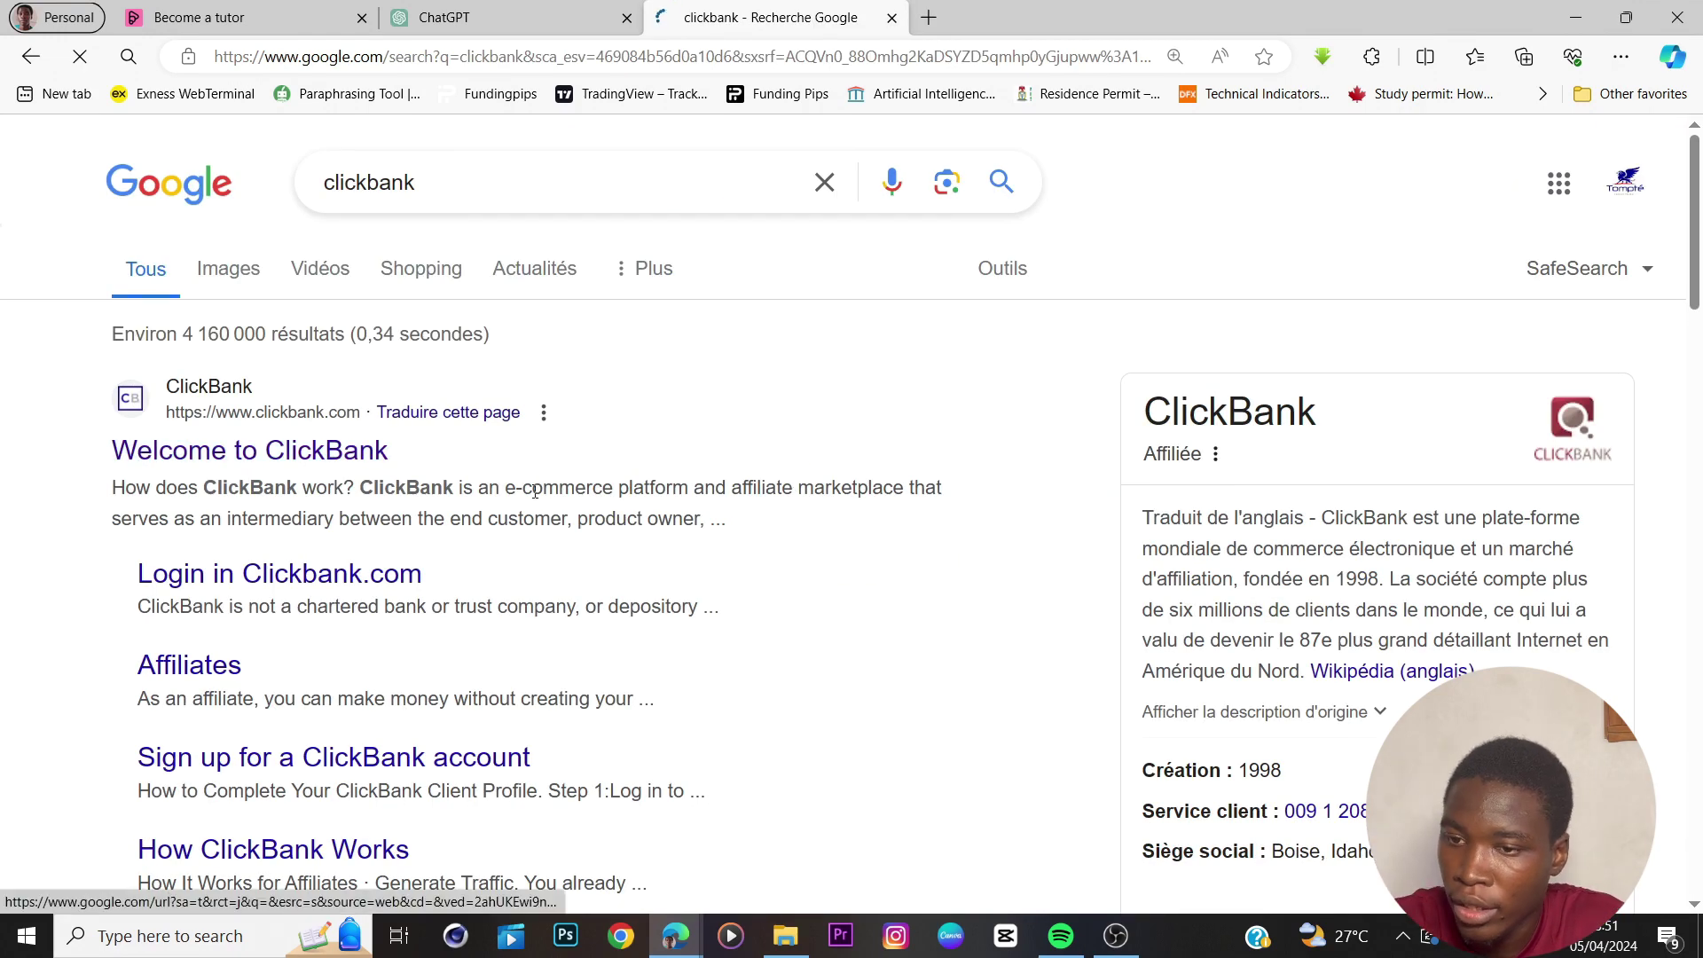
Open the ClickBank website from the Google results and go to the starting page for affiliates.
{"action": "left_click", "coordinate": [342, 450]}
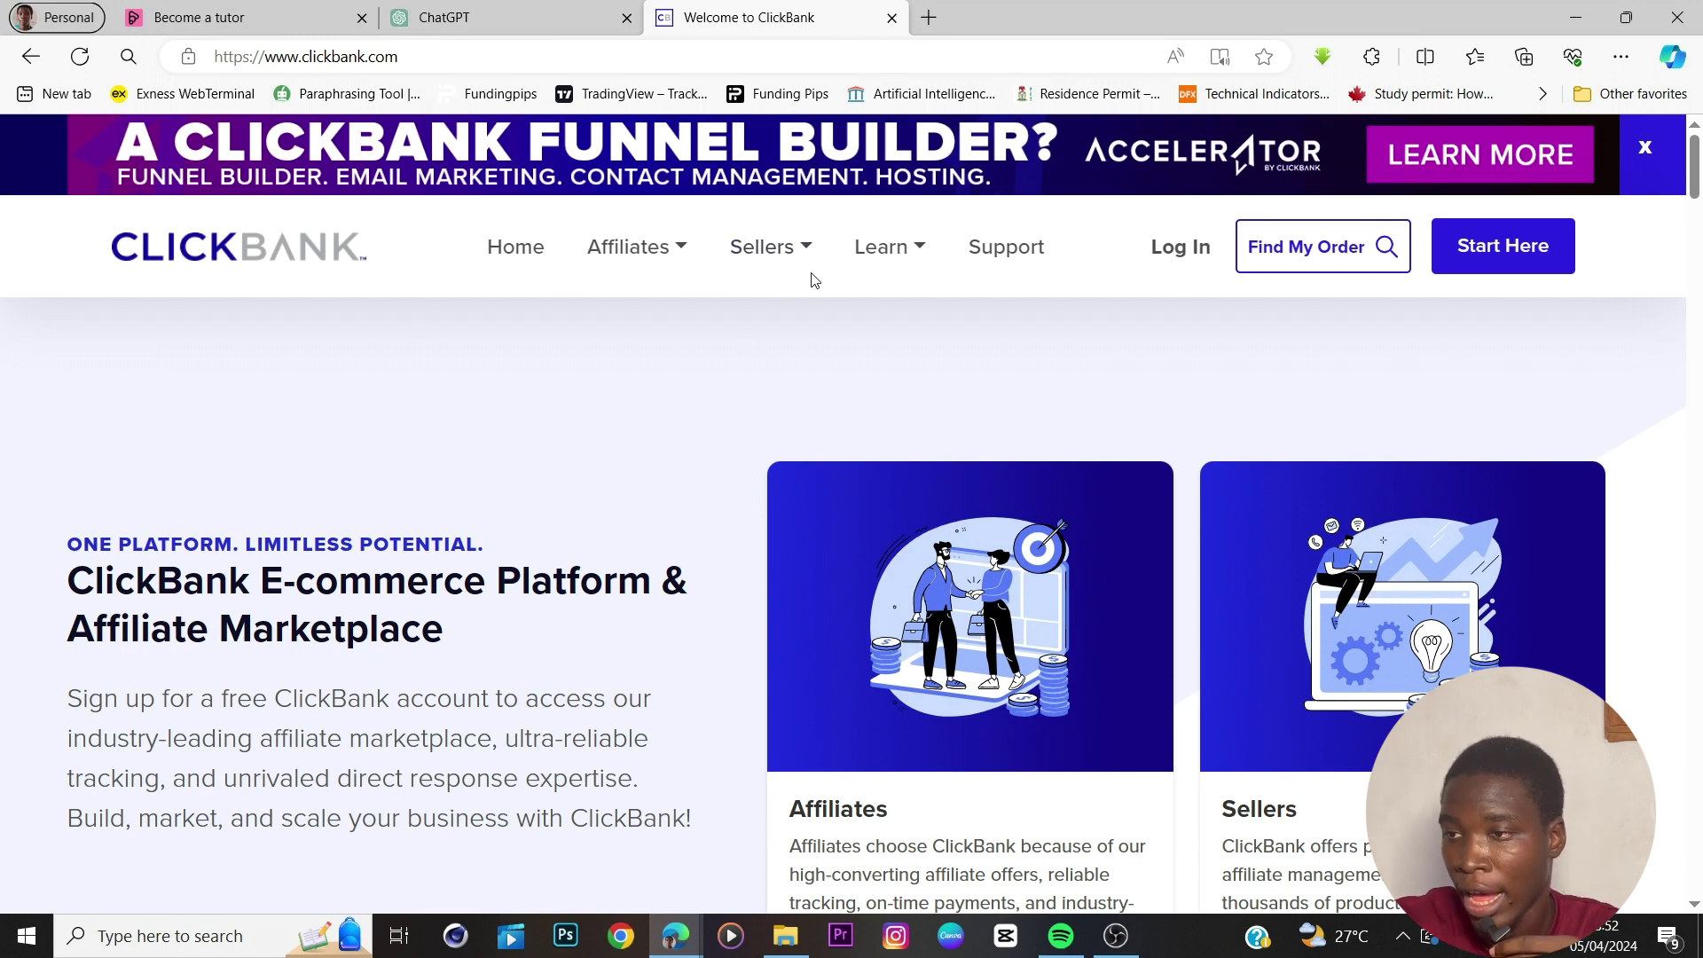
{"action": "scroll", "coordinate": [857, 363], "scroll_direction": "down", "scroll_amount": 4}
{"action": "scroll", "coordinate": [864, 388], "scroll_direction": "down", "scroll_amount": 3}
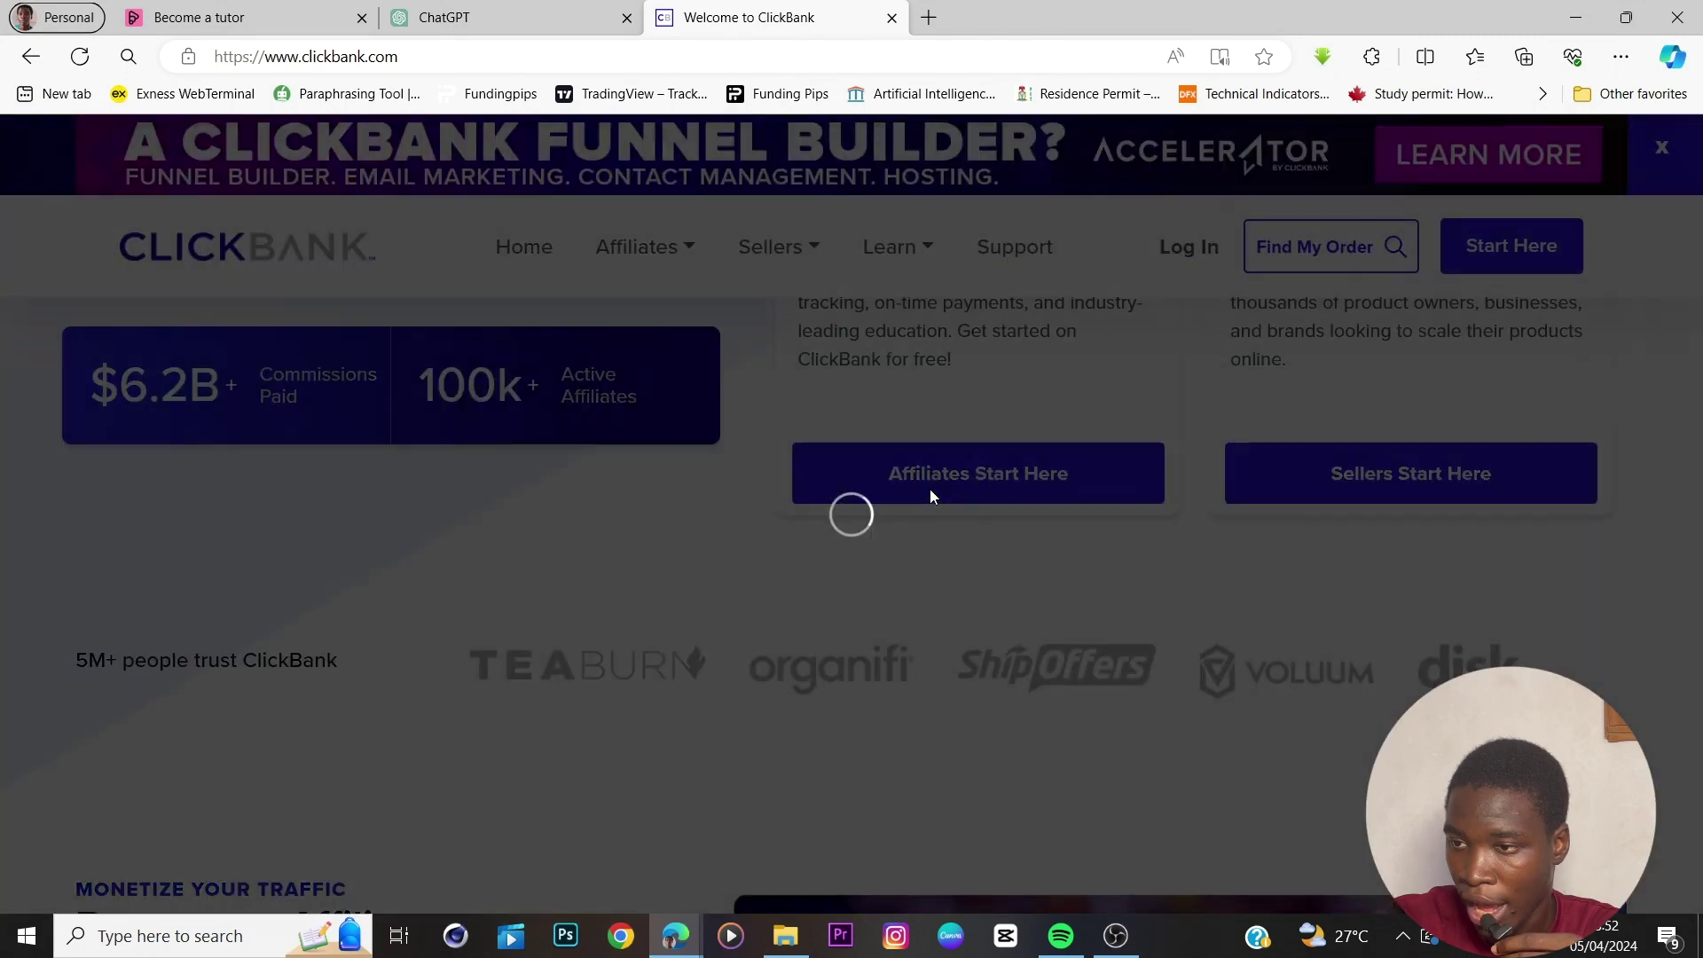
{"action": "left_click", "coordinate": [930, 493]}
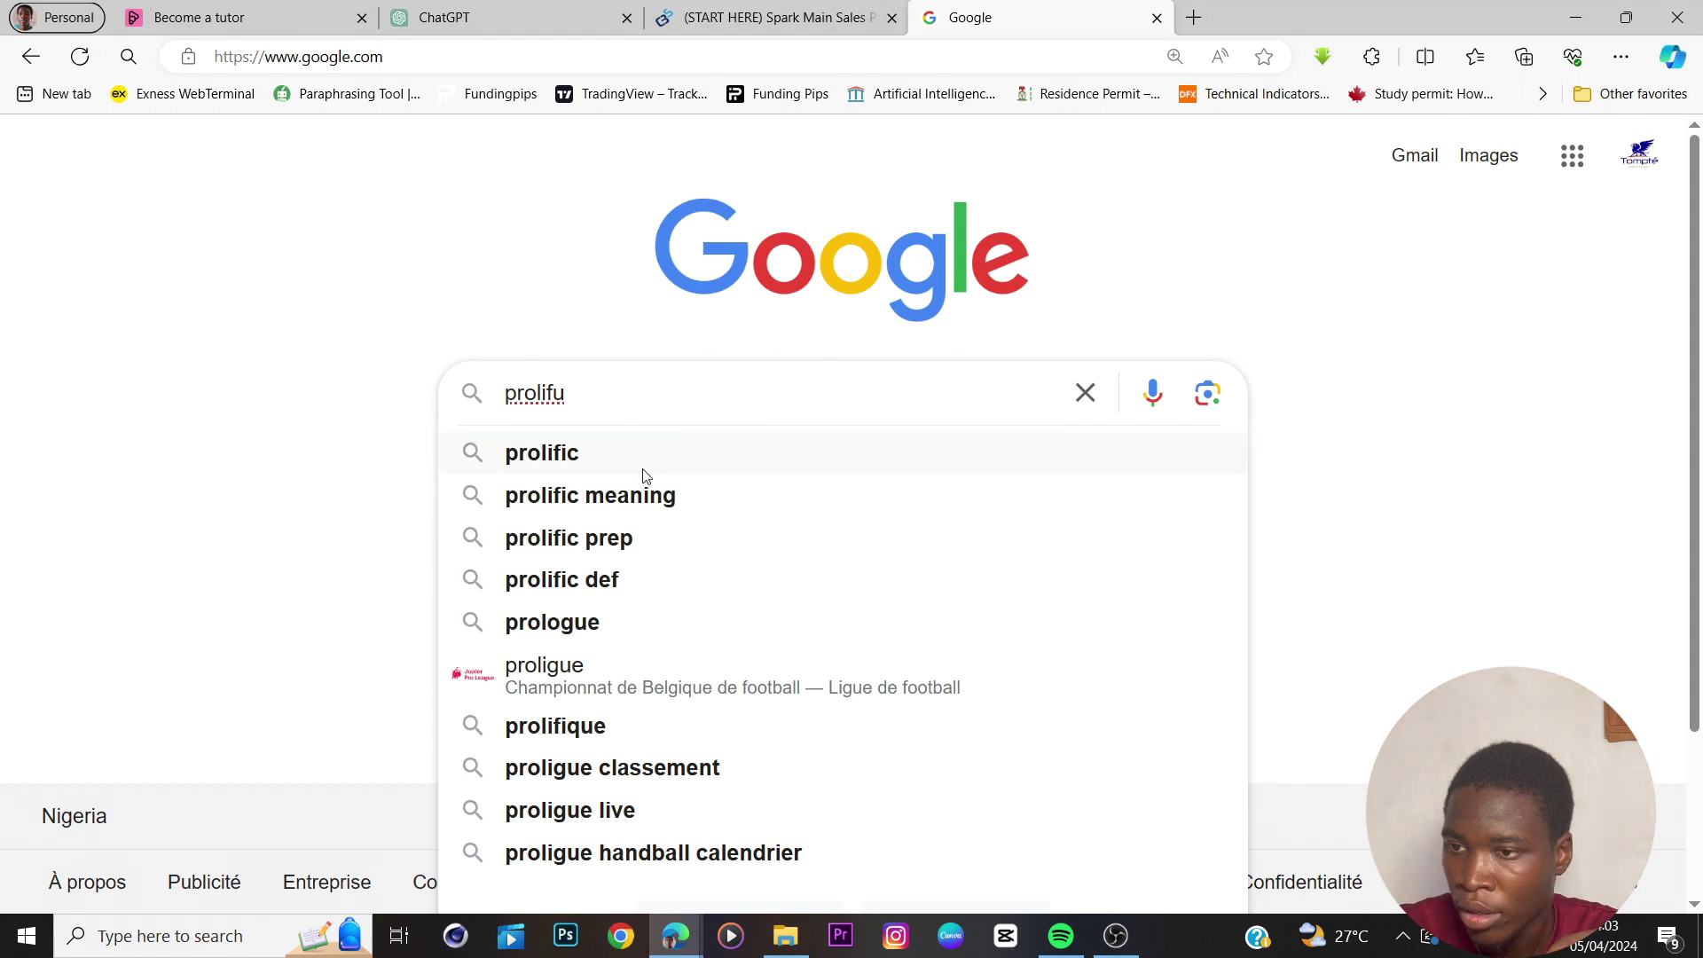
Search Google for "prolific" and open the Prolific website.
{"action": "left_click", "coordinate": [645, 474]}
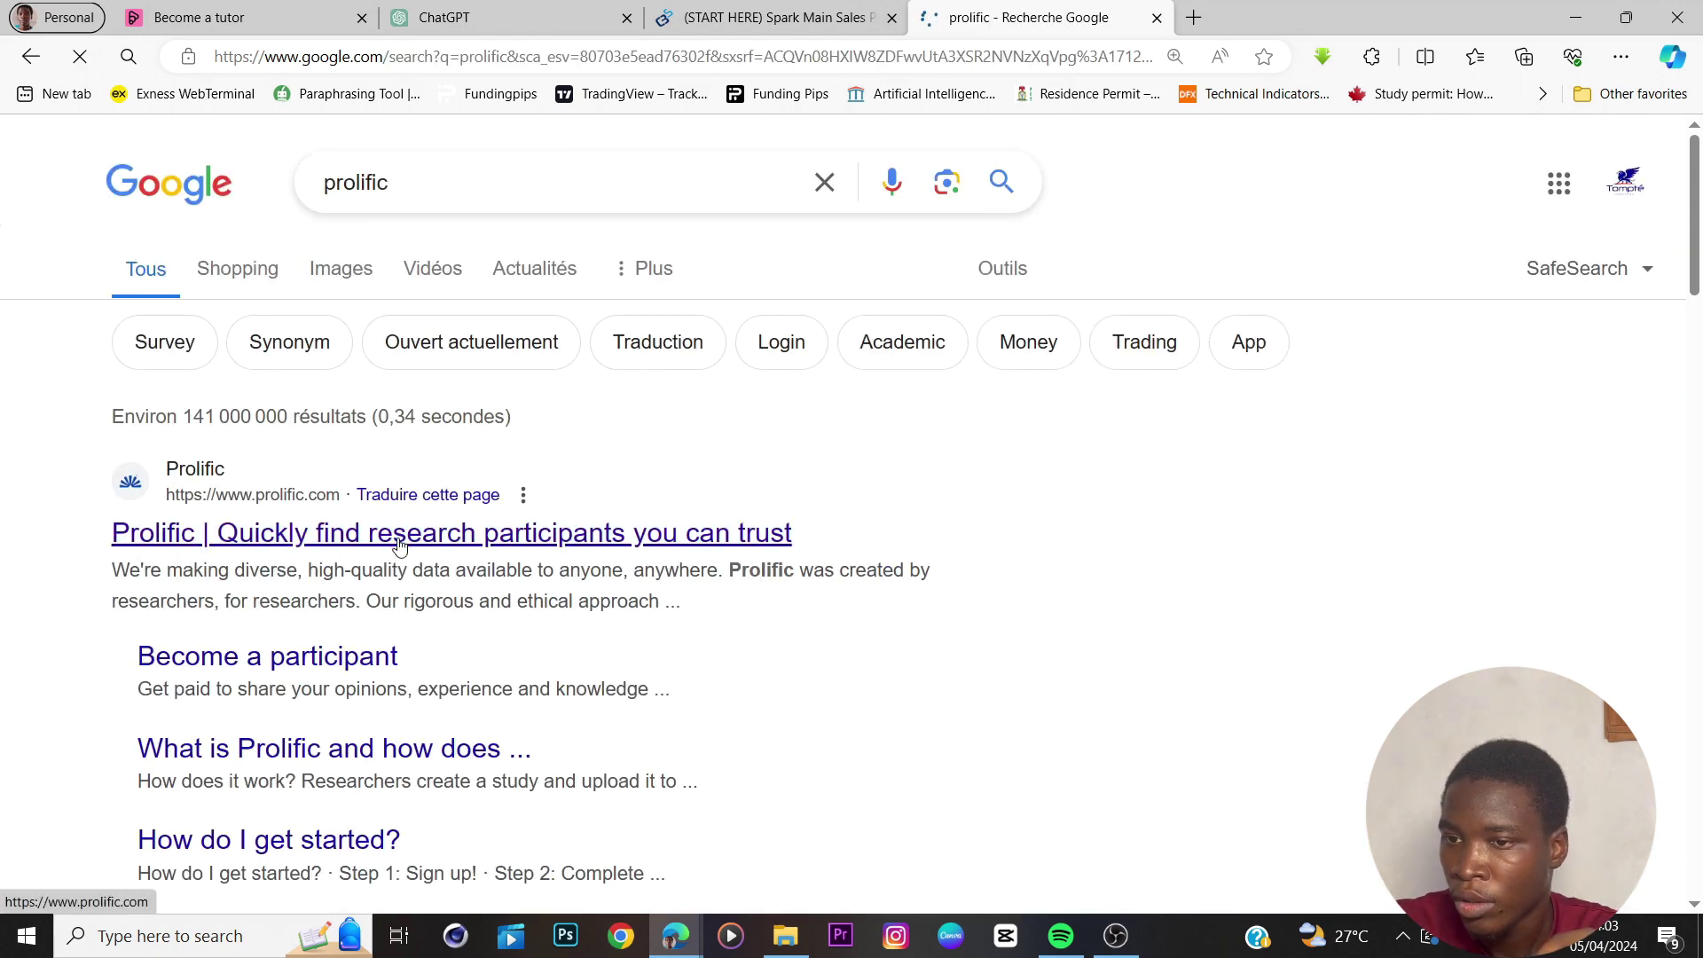
{"action": "left_click", "coordinate": [433, 537]}
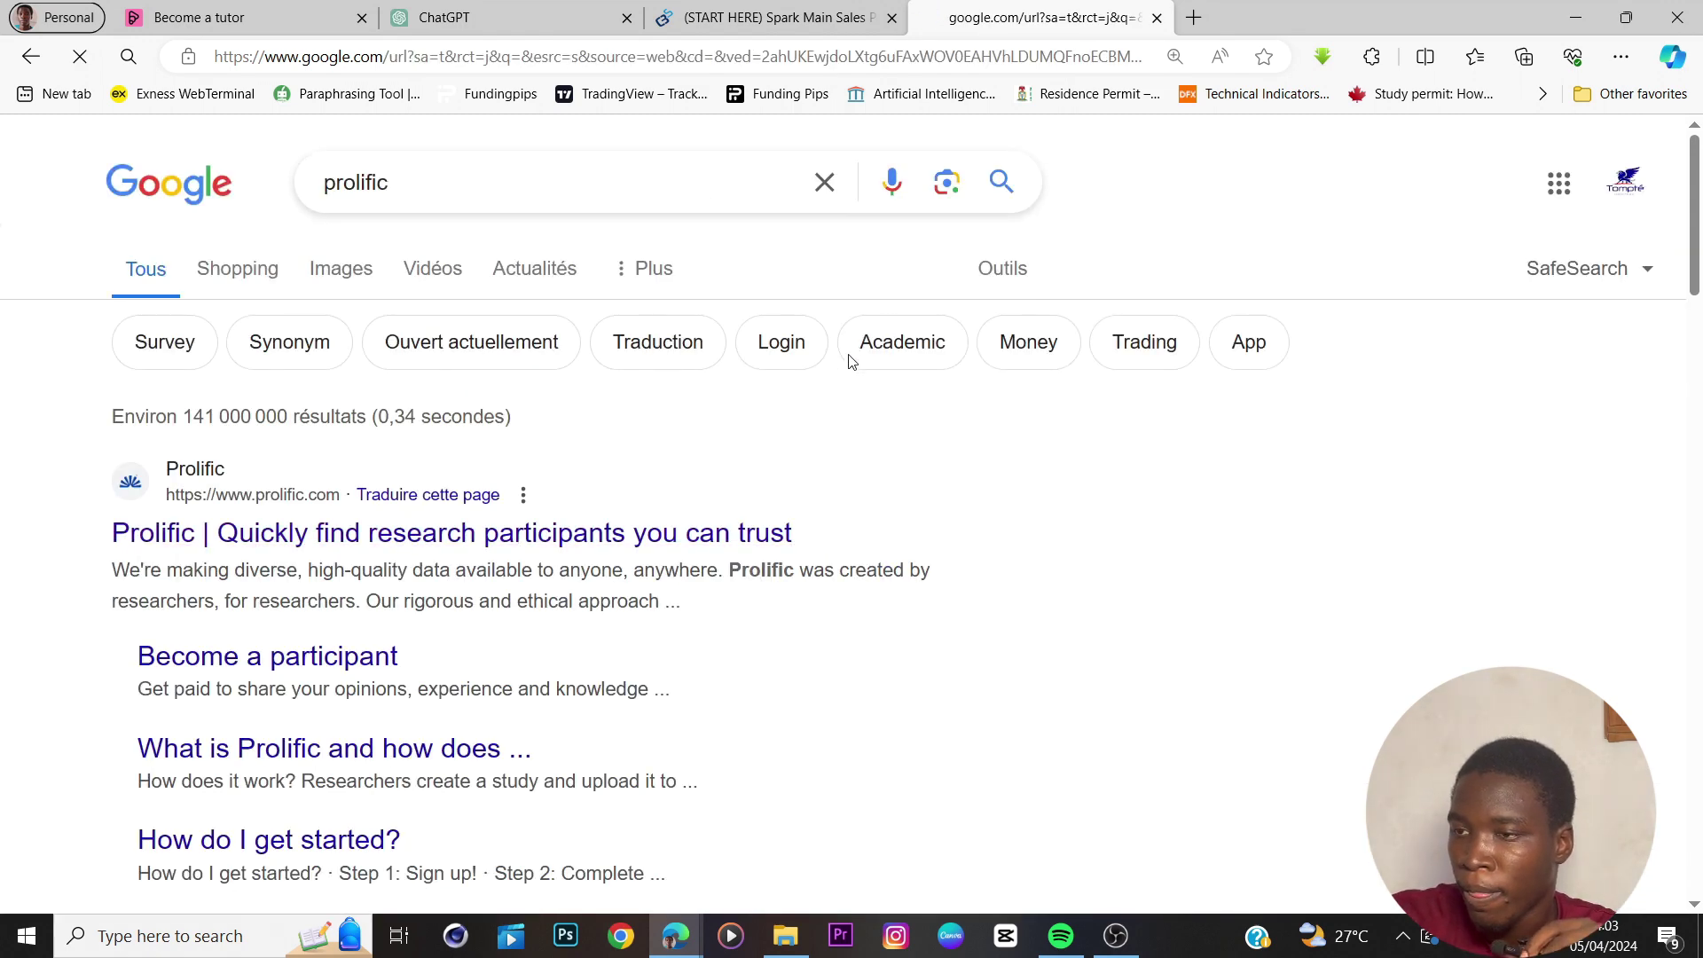
Start registering on Prolific as a participant by choosing to take studies.
{"action": "scroll", "coordinate": [836, 382], "scroll_direction": "down", "scroll_amount": 5}
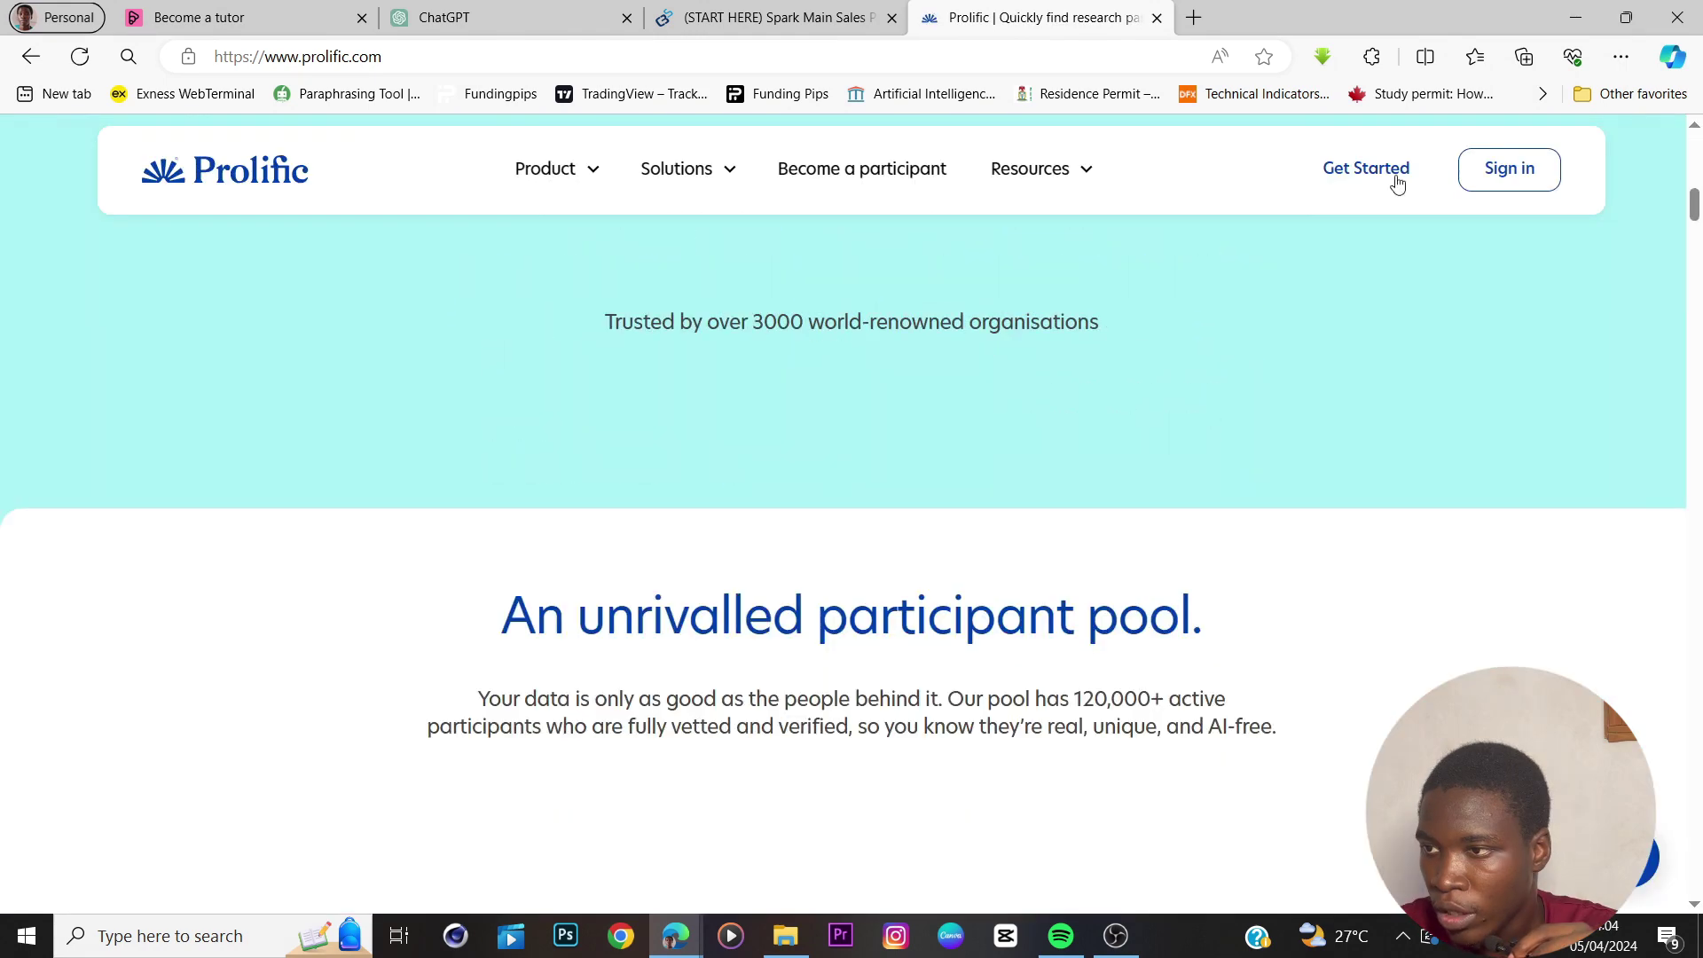
{"action": "left_click", "coordinate": [1396, 183]}
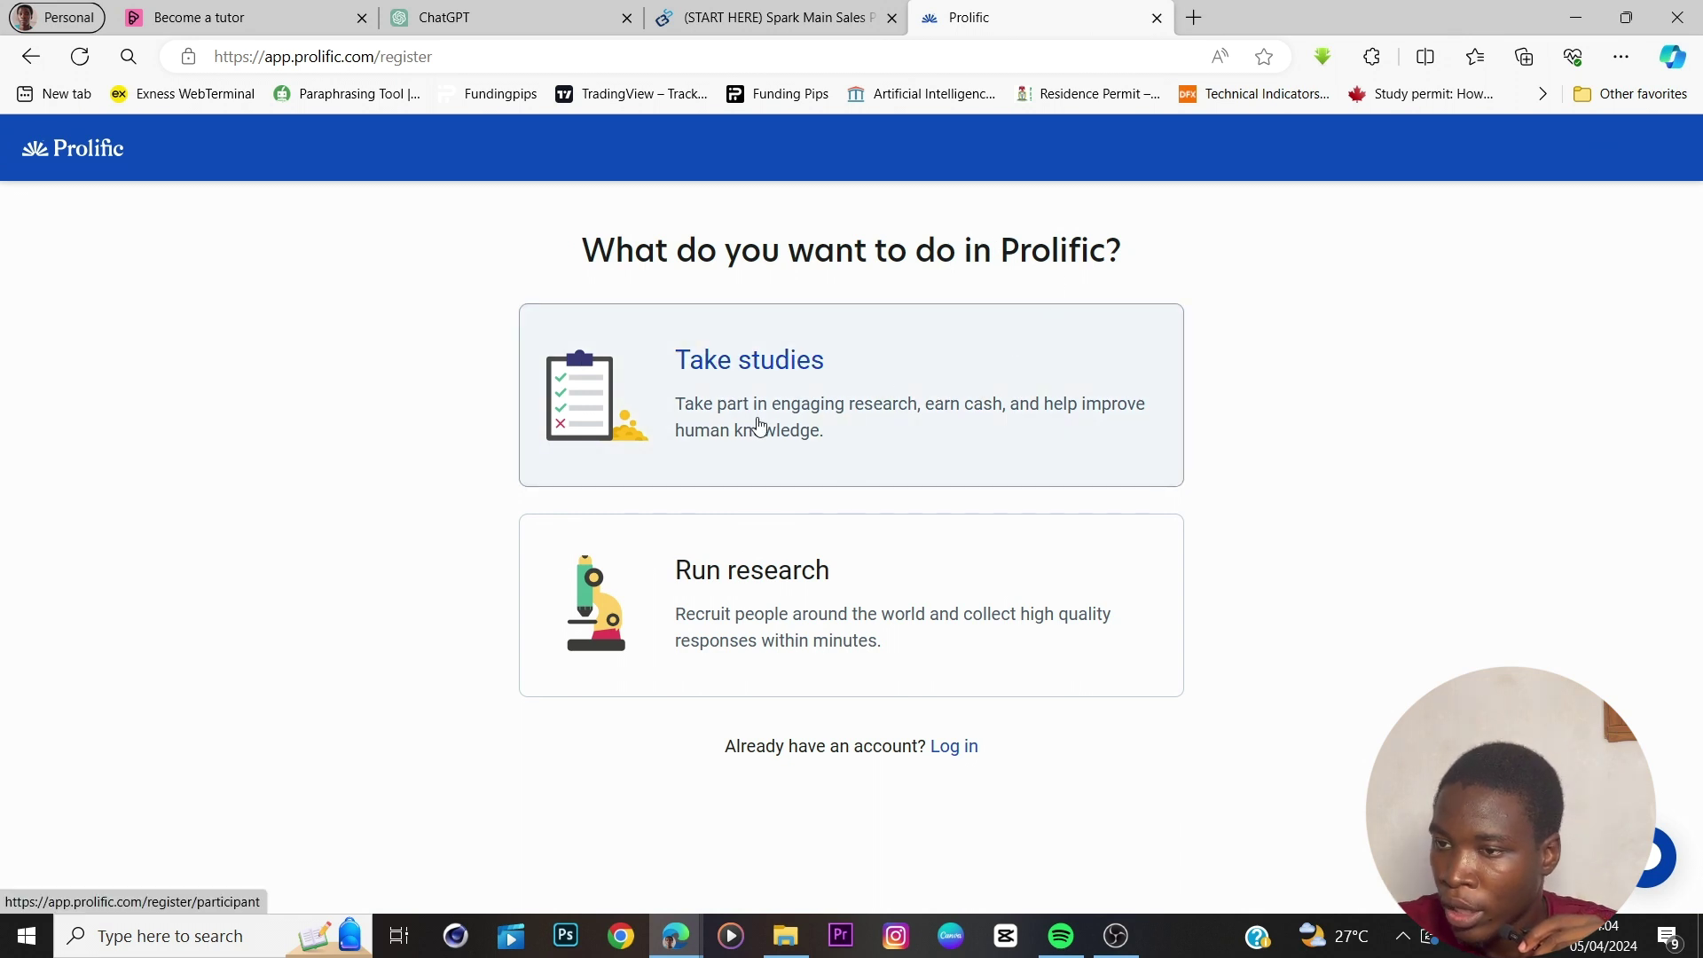
{"action": "left_click", "coordinate": [968, 420]}
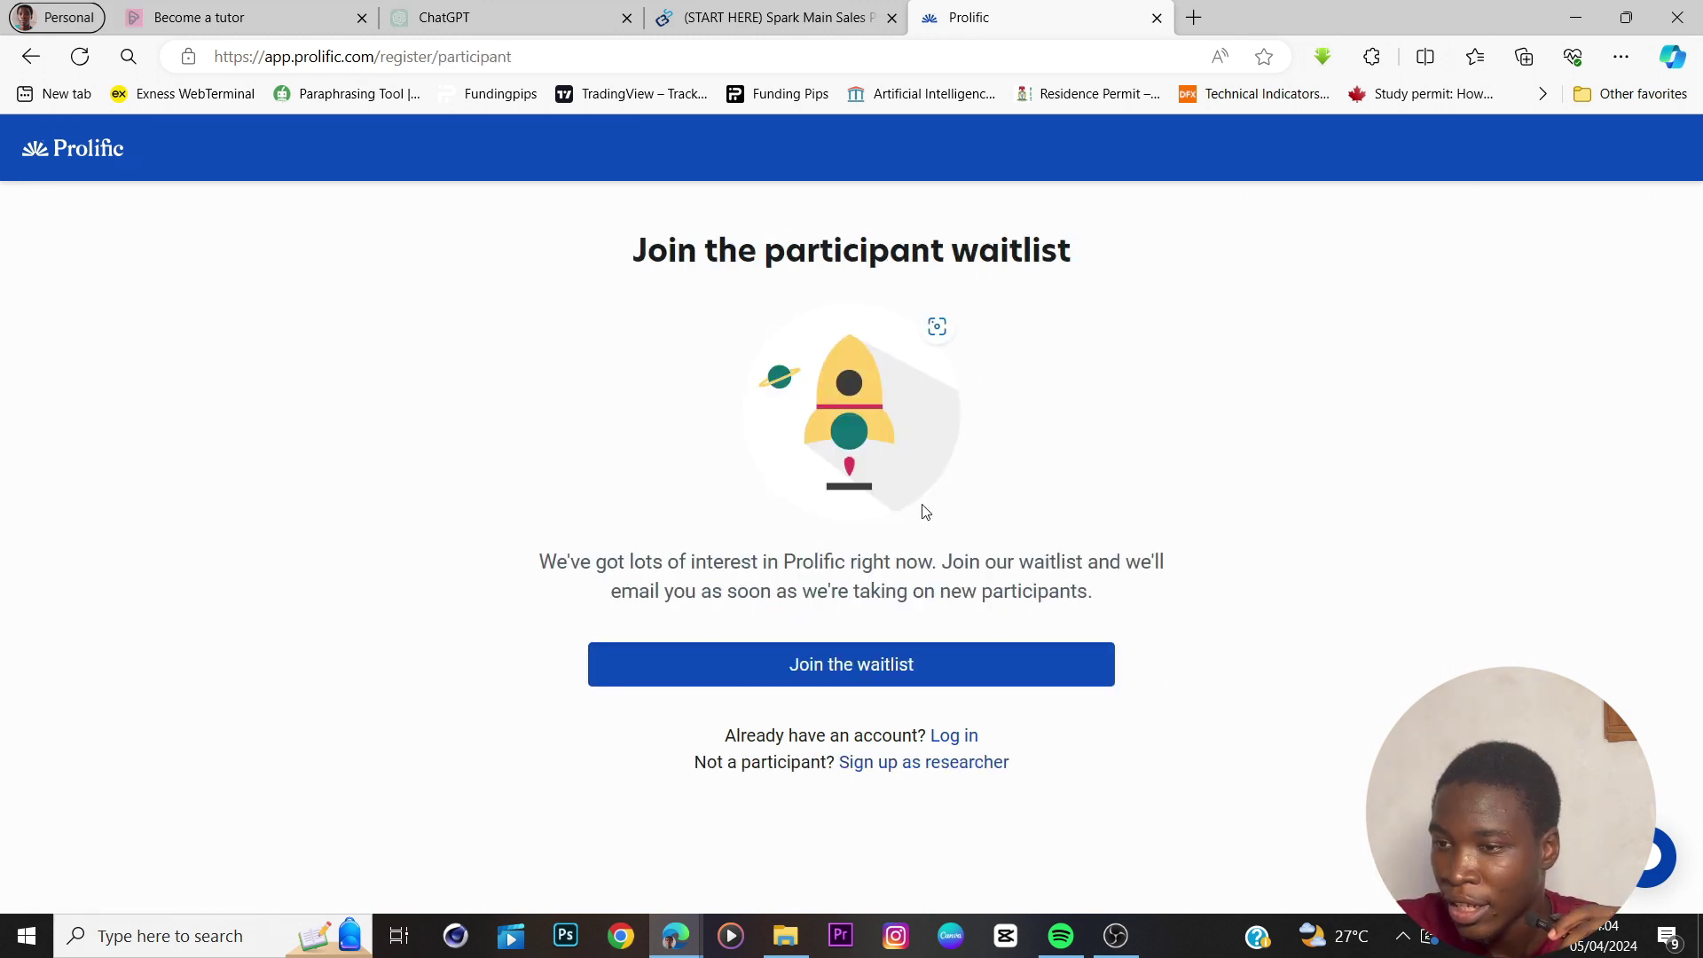
Read through the participant waitlist notice and open the form for joining the waitlist.
{"action": "left_click_drag", "start_coordinate": [556, 570], "coordinate": [628, 564]}
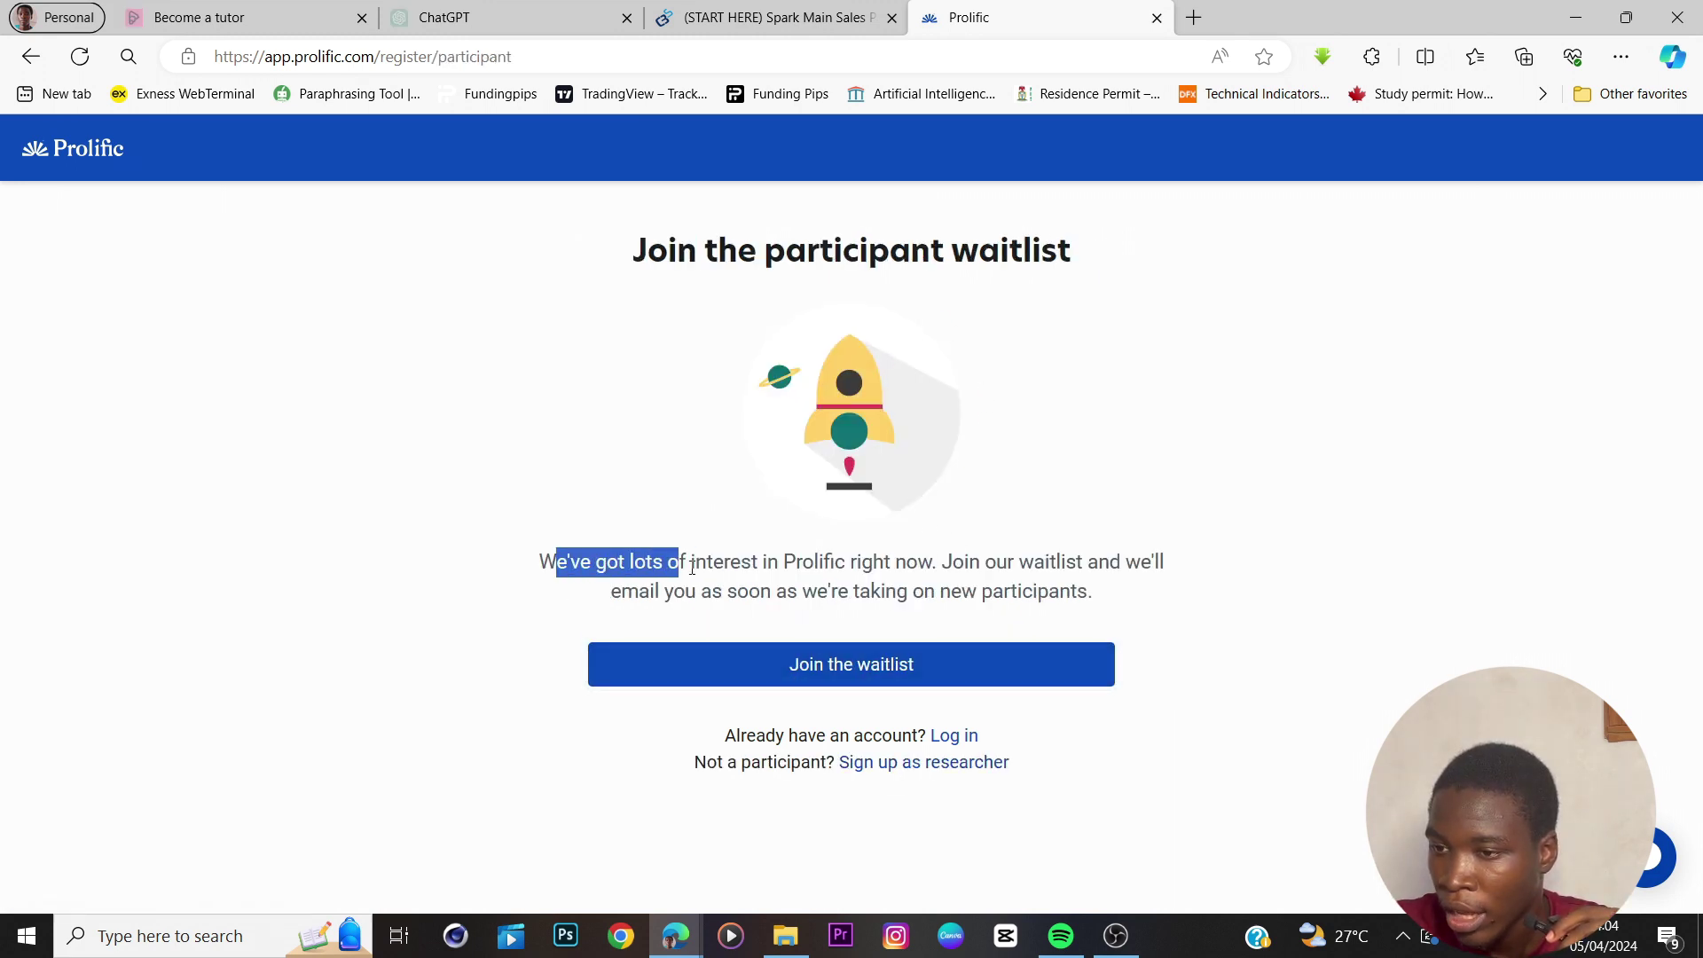
{"action": "mouse_move", "coordinate": [783, 584]}
{"action": "left_mouse_down"}
{"action": "mouse_move", "coordinate": [1152, 581]}
{"action": "mouse_move", "coordinate": [1137, 597]}
{"action": "mouse_move", "coordinate": [724, 597]}
{"action": "mouse_move", "coordinate": [782, 597]}
{"action": "left_mouse_up"}
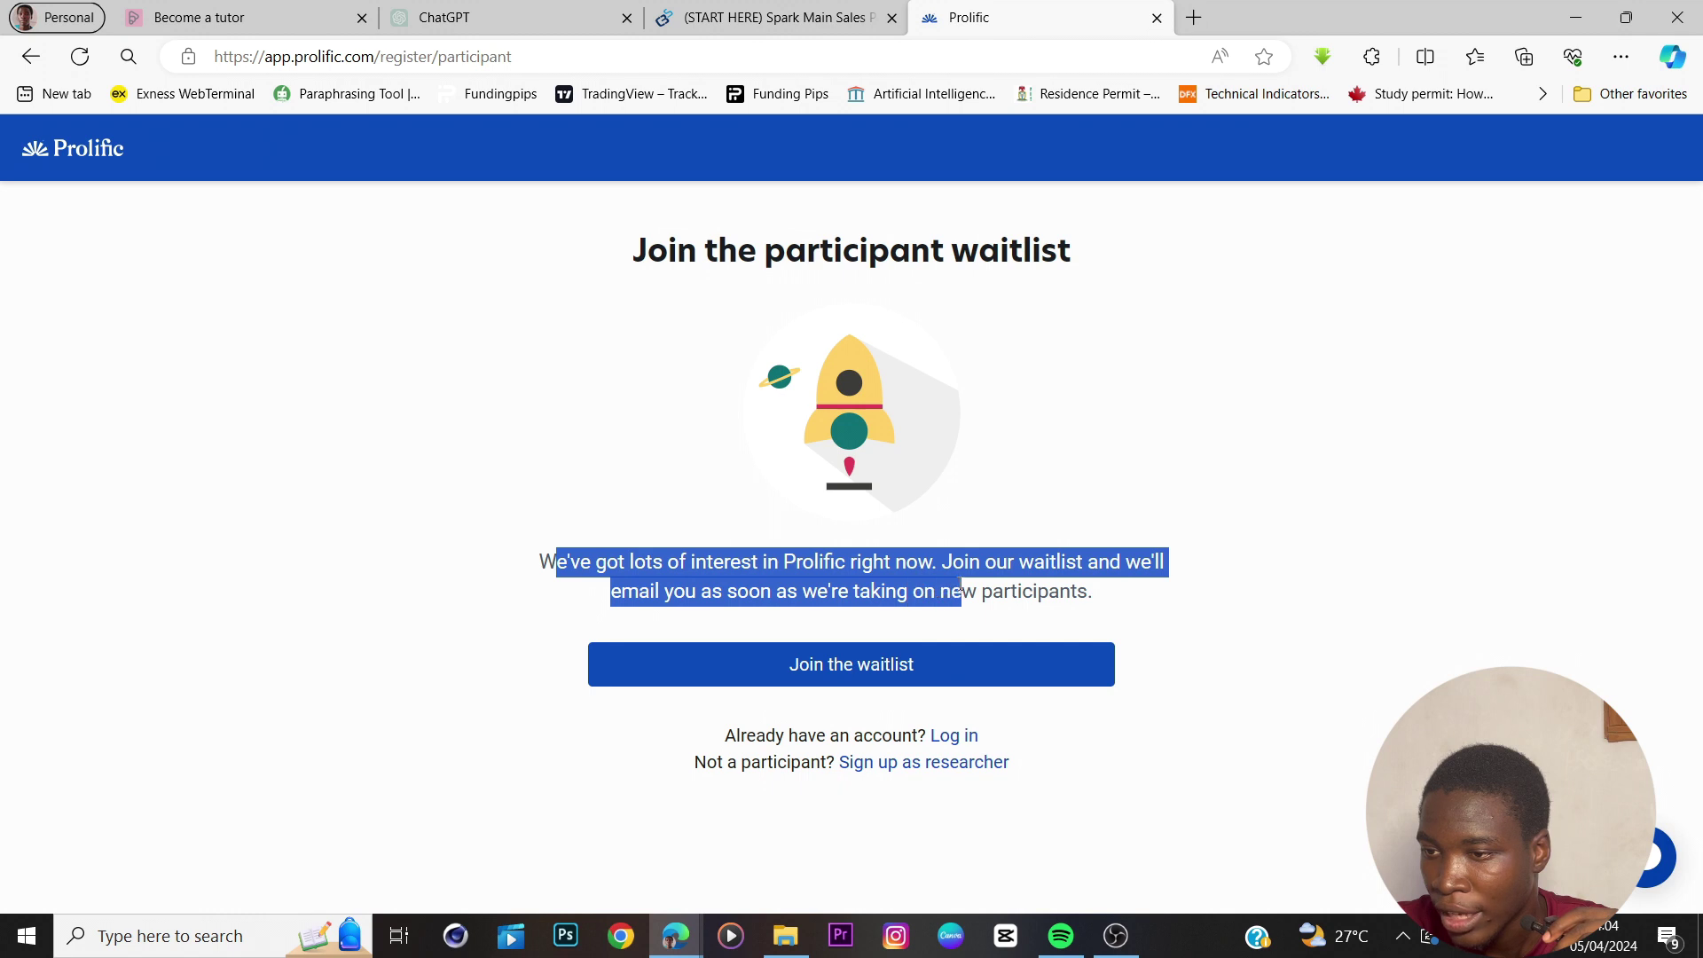
{"action": "left_click_drag", "start_coordinate": [962, 592], "coordinate": [1059, 591]}
{"action": "left_click", "coordinate": [810, 598]}
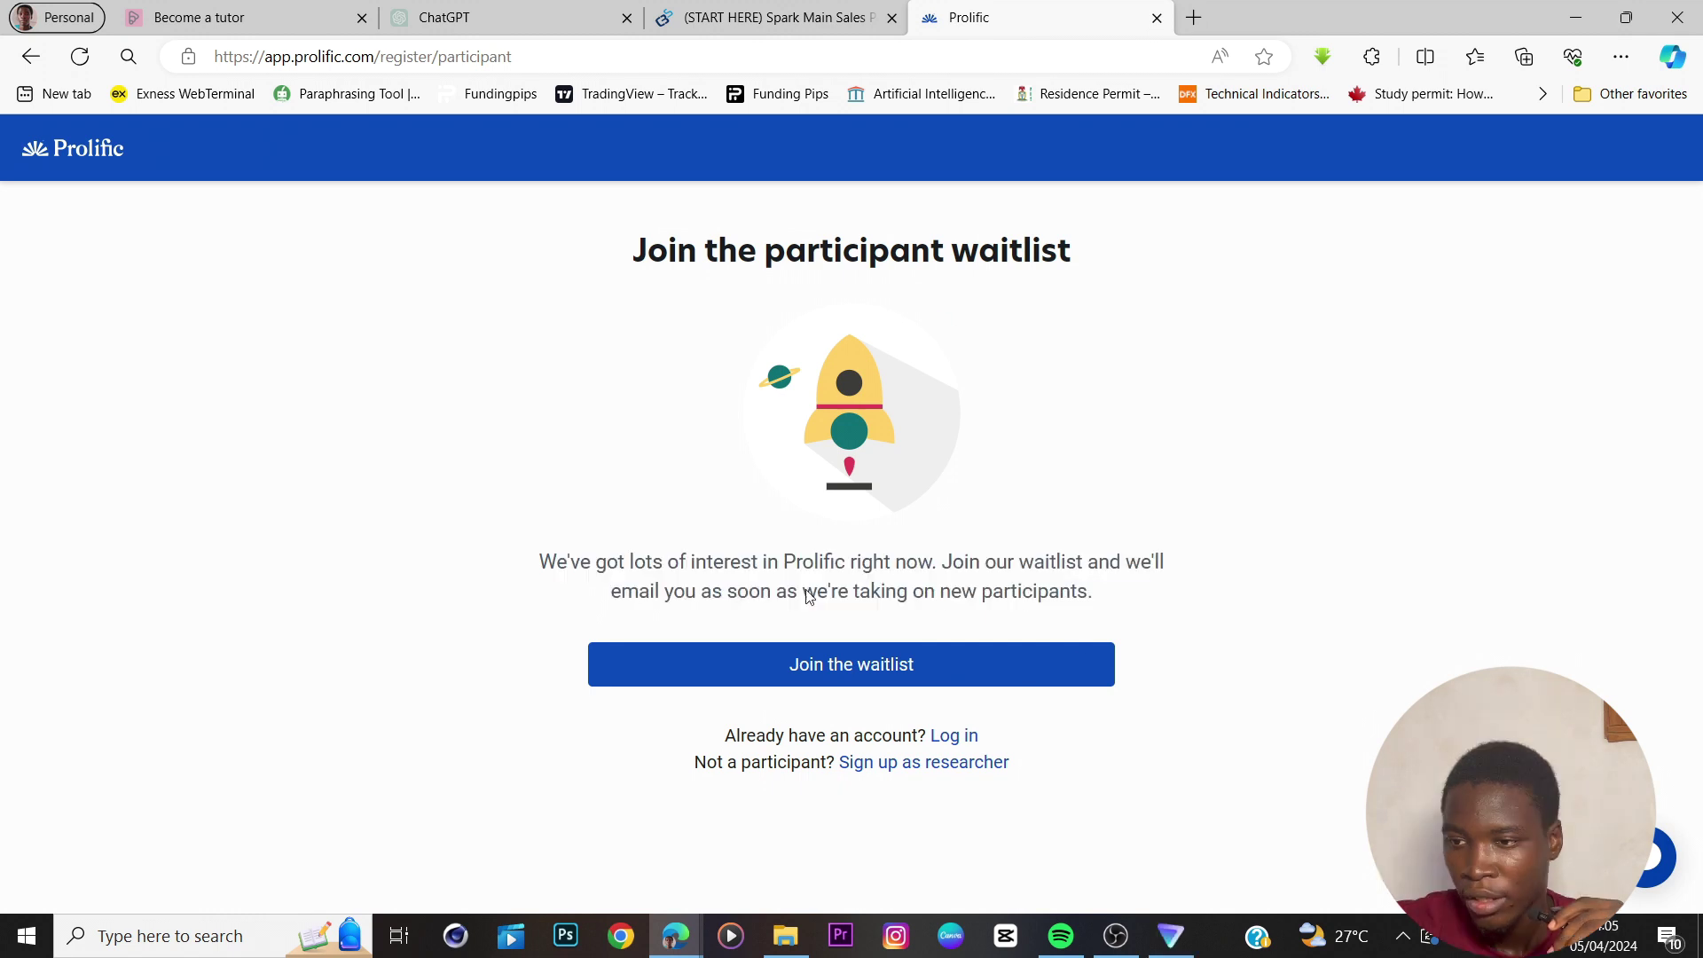
{"action": "left_click", "coordinate": [793, 681]}
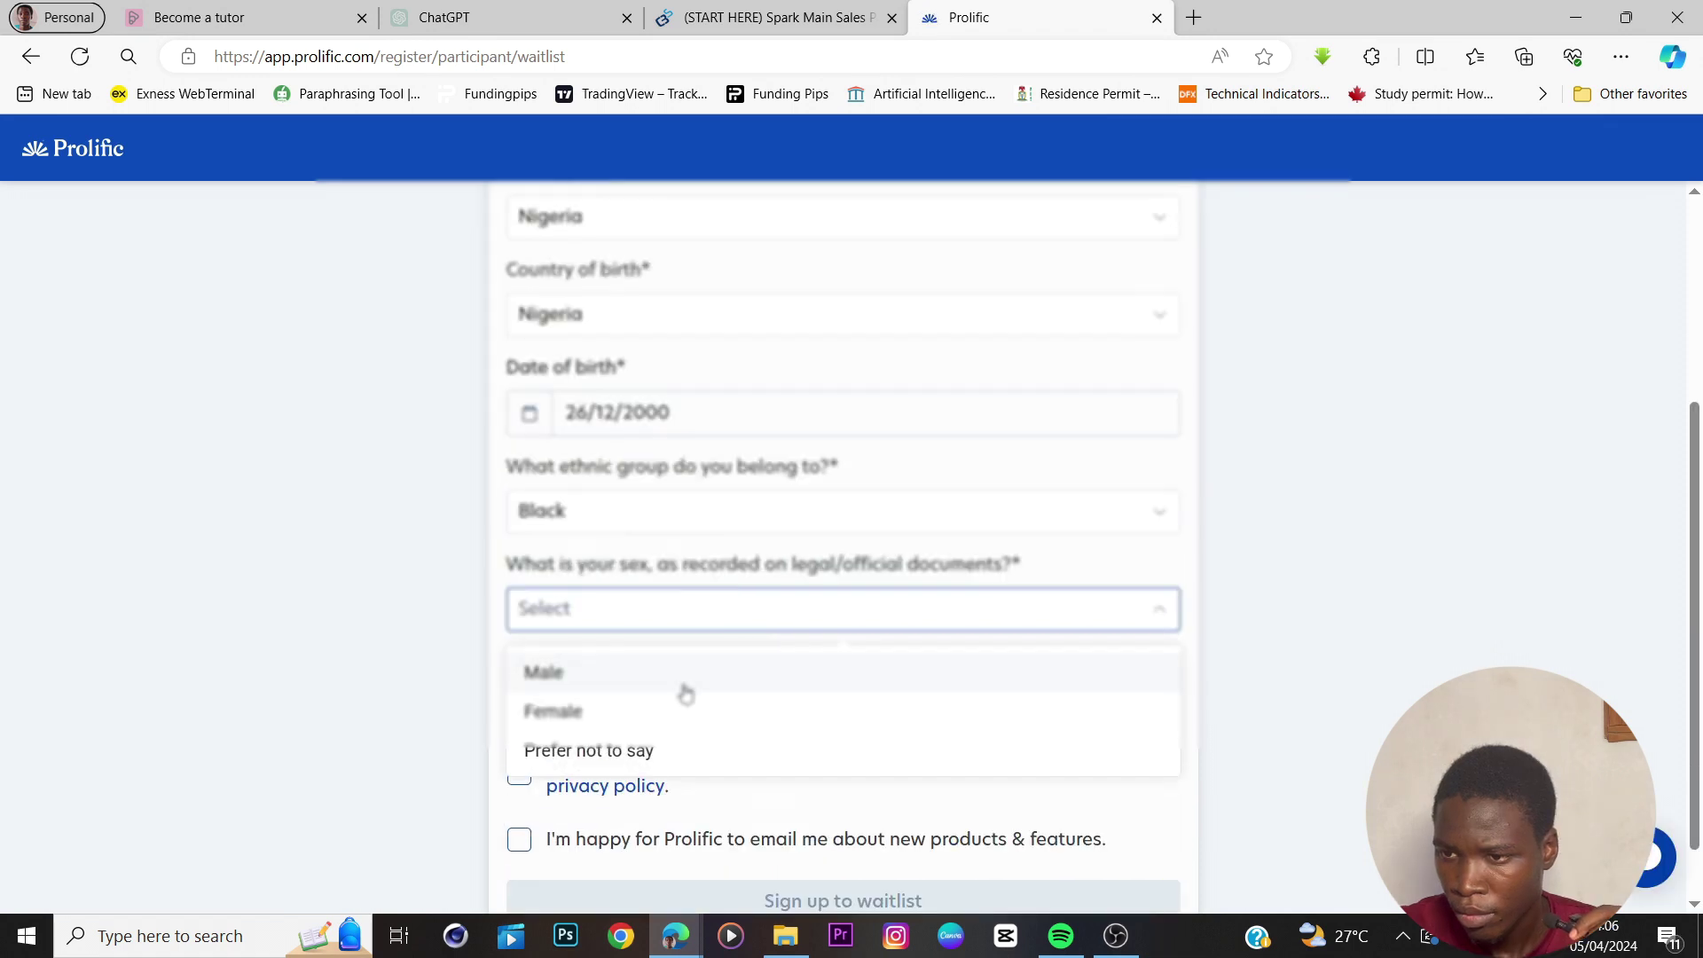
Set the sex to Male, accept the terms and product emails, then submit the waitlist form and confirm the details.
{"action": "left_click", "coordinate": [684, 671]}
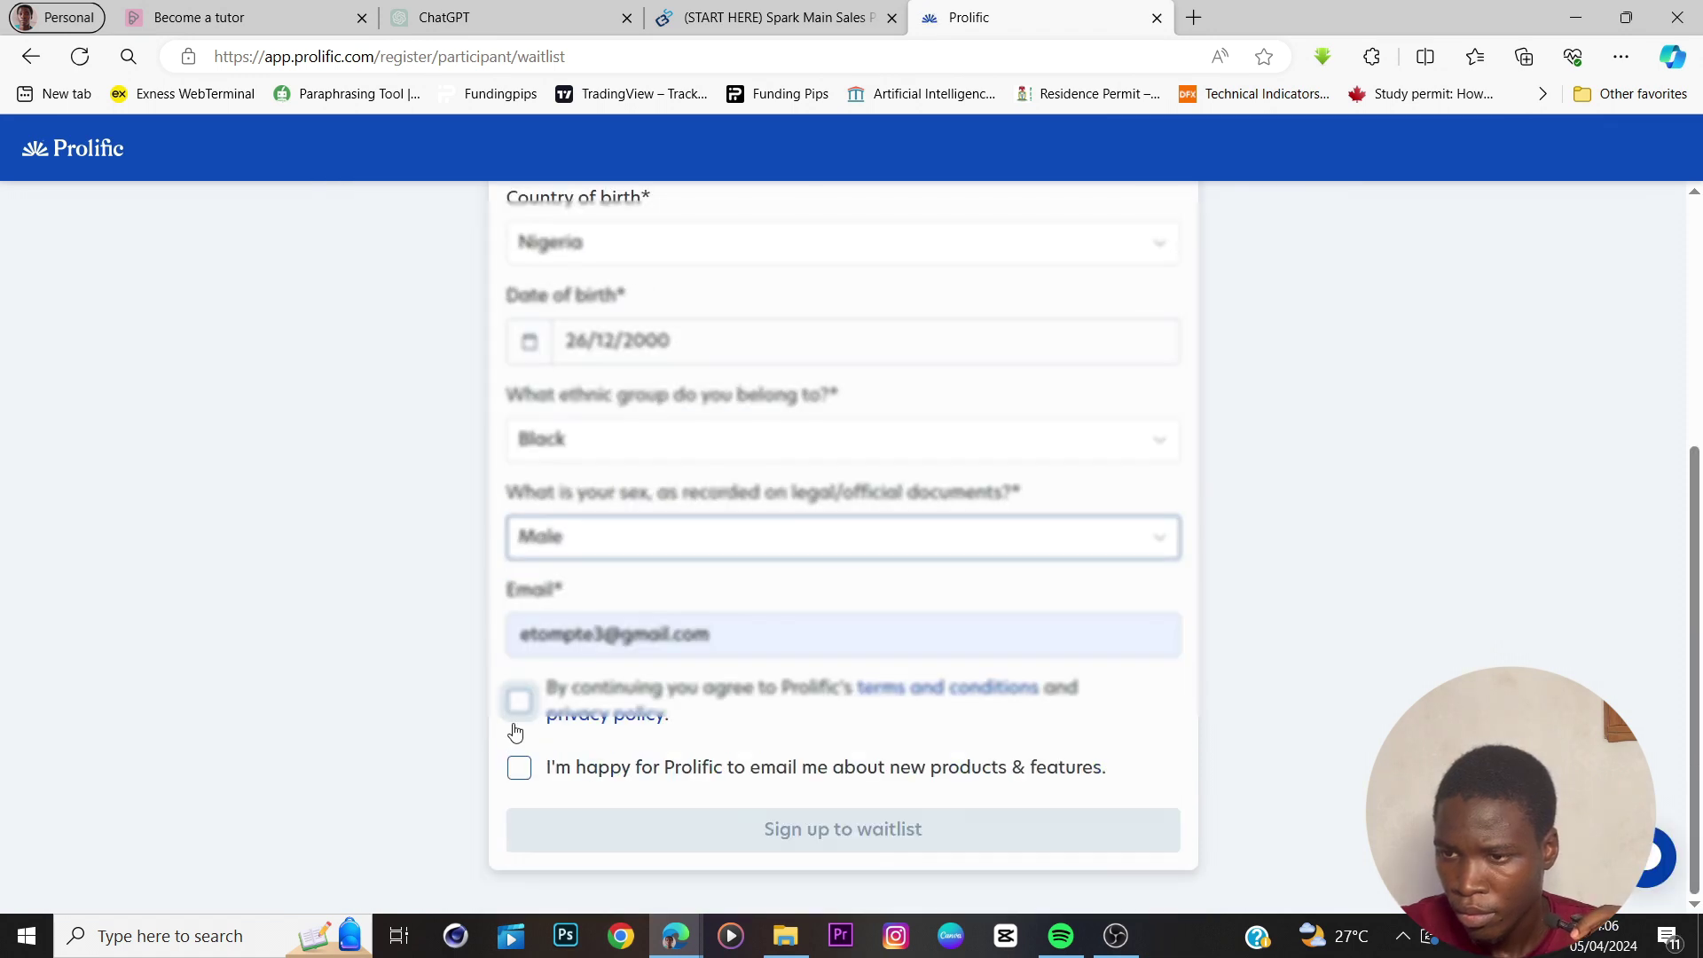
{"action": "left_click", "coordinate": [519, 701]}
{"action": "left_click", "coordinate": [521, 770]}
{"action": "left_click", "coordinate": [667, 832]}
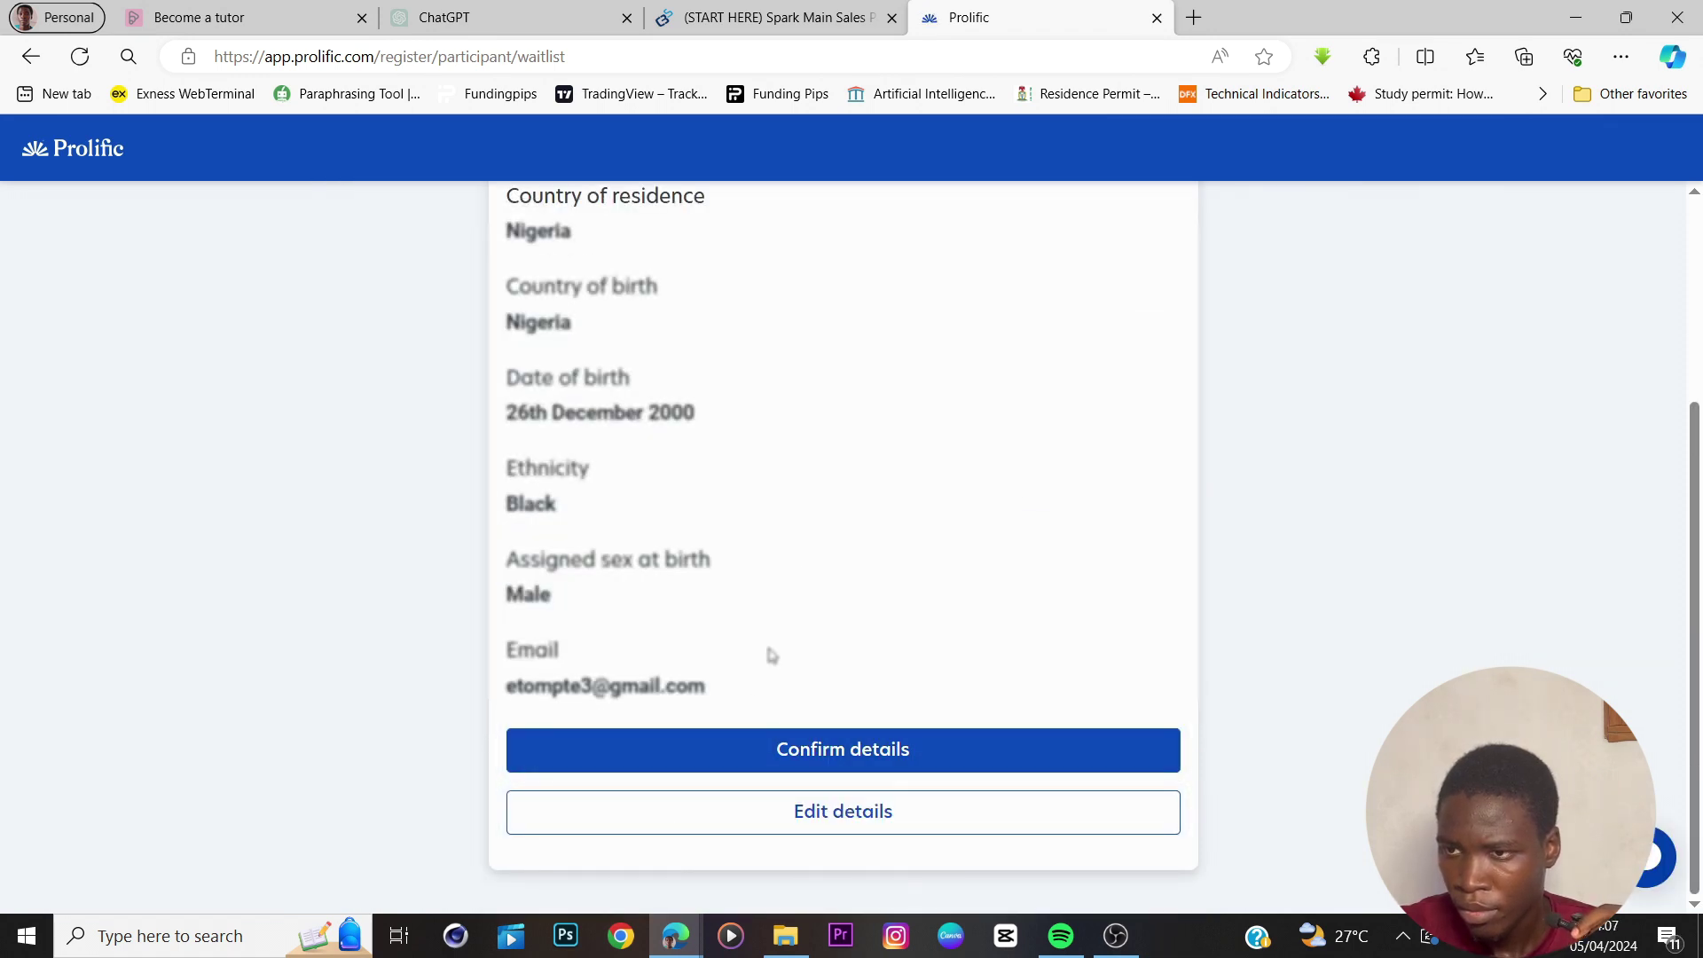
{"action": "left_click", "coordinate": [831, 759]}
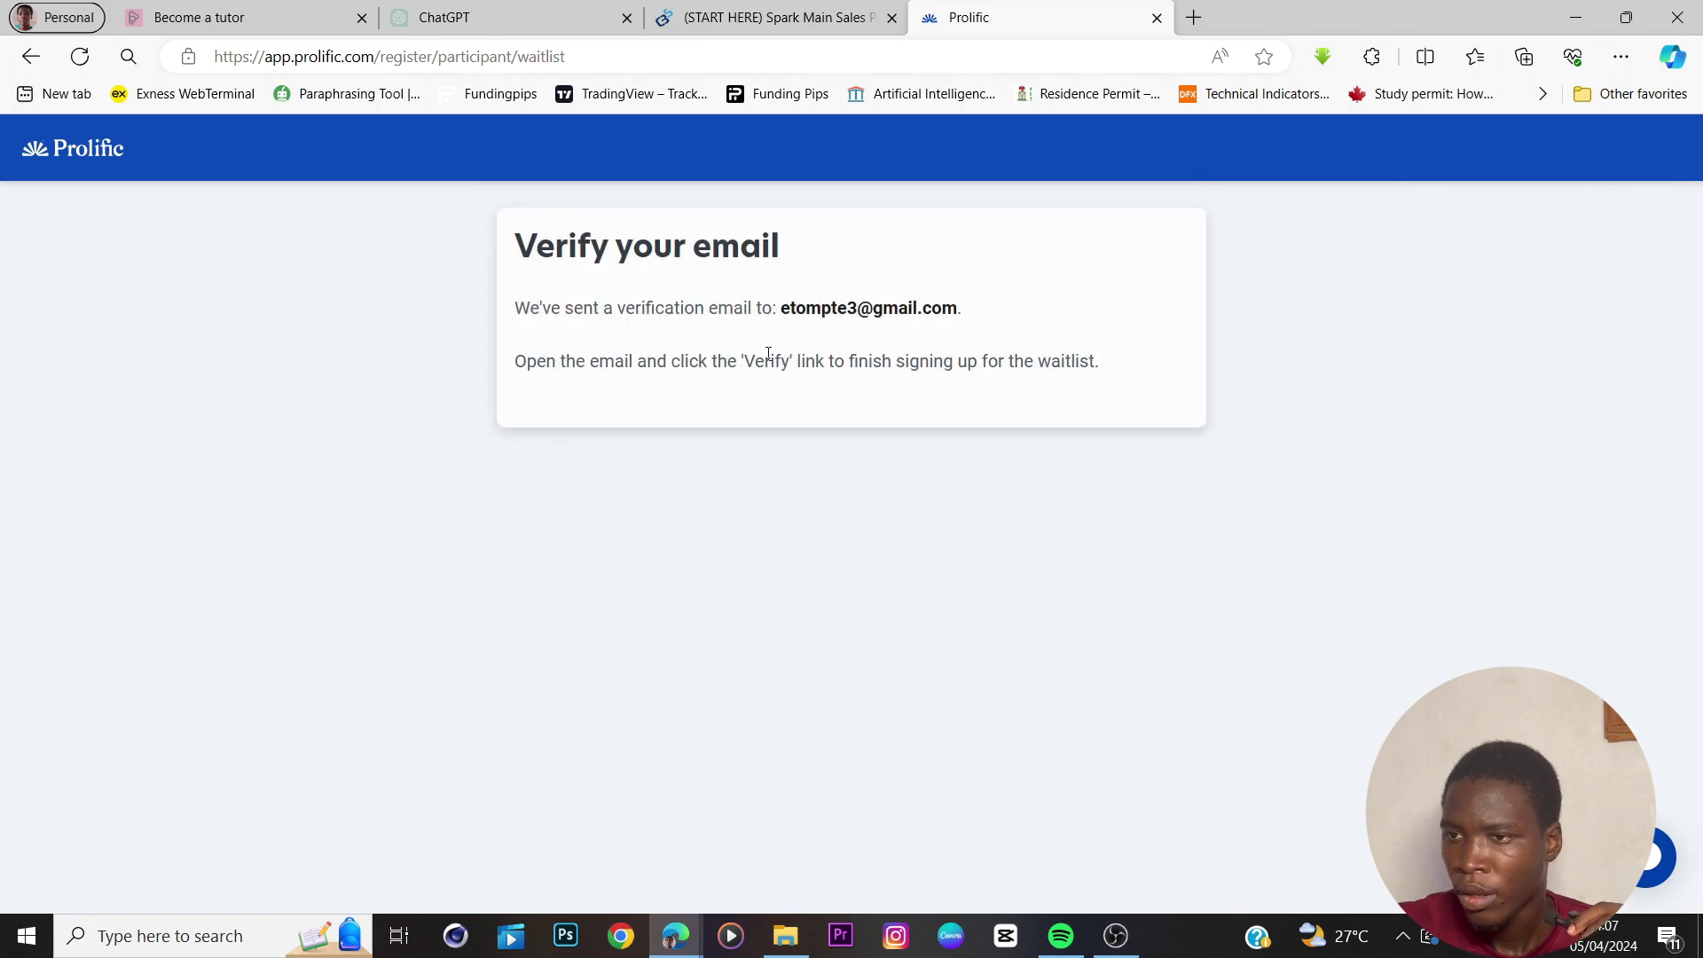
Open Gmail in a new tab, verify the email address from Prolific's message, and read the waitlist confirmation.
{"action": "left_click", "coordinate": [1194, 19]}
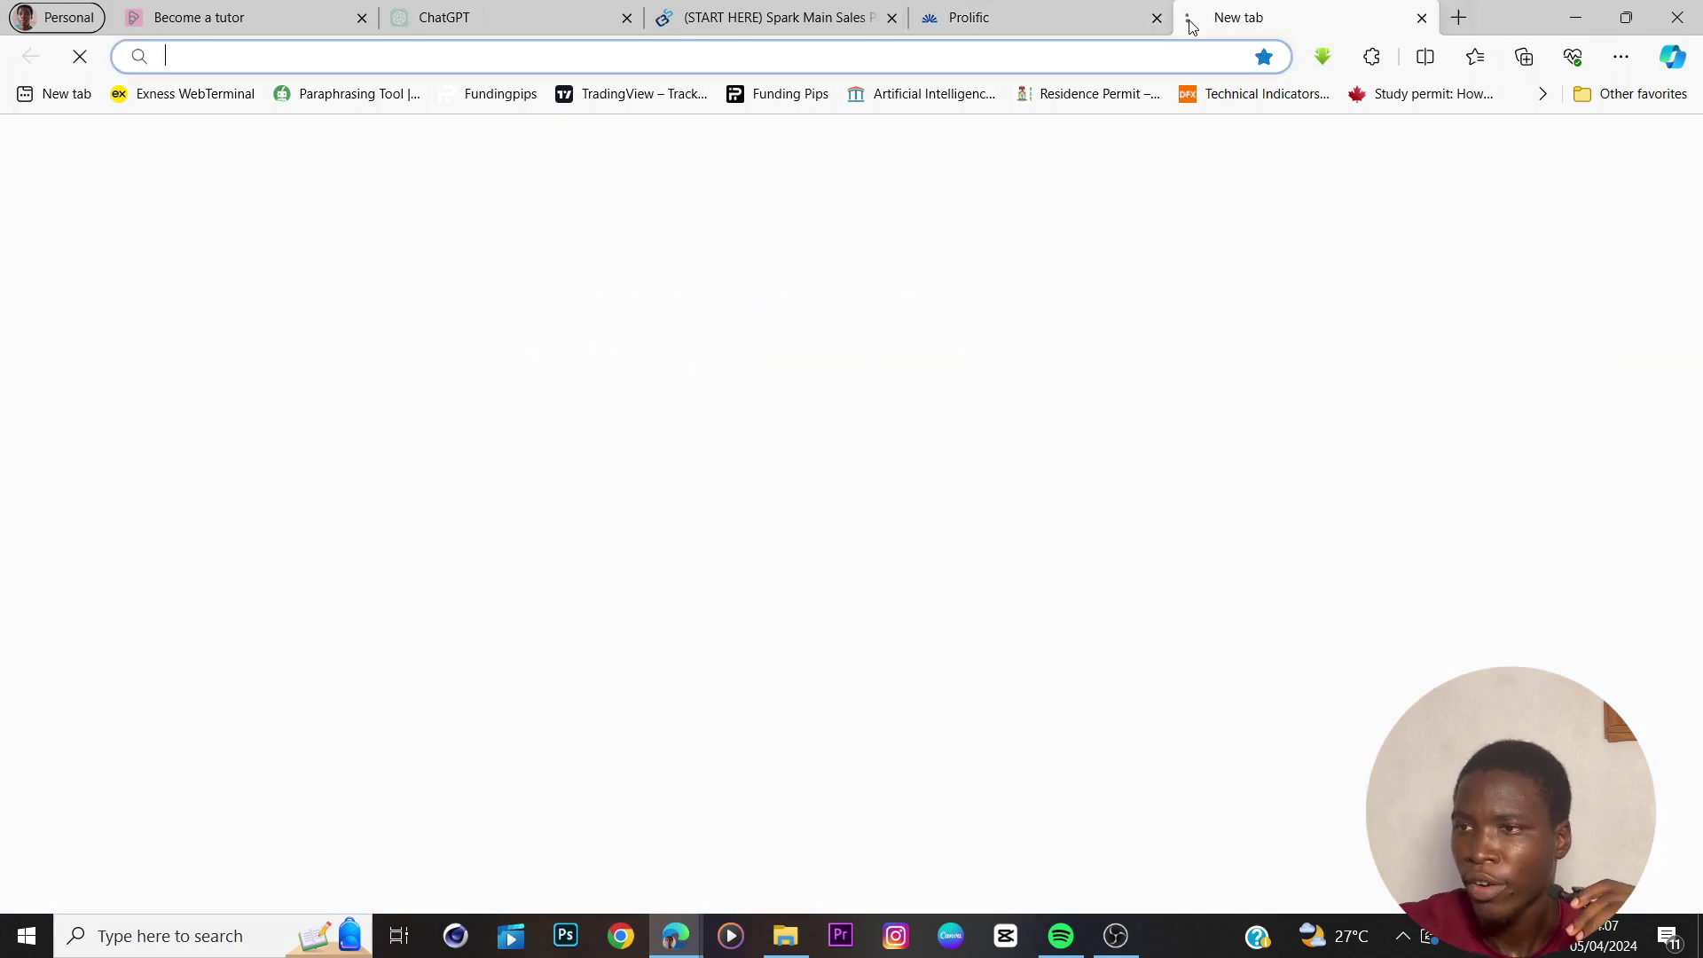
{"action": "type", "text": "gm"}
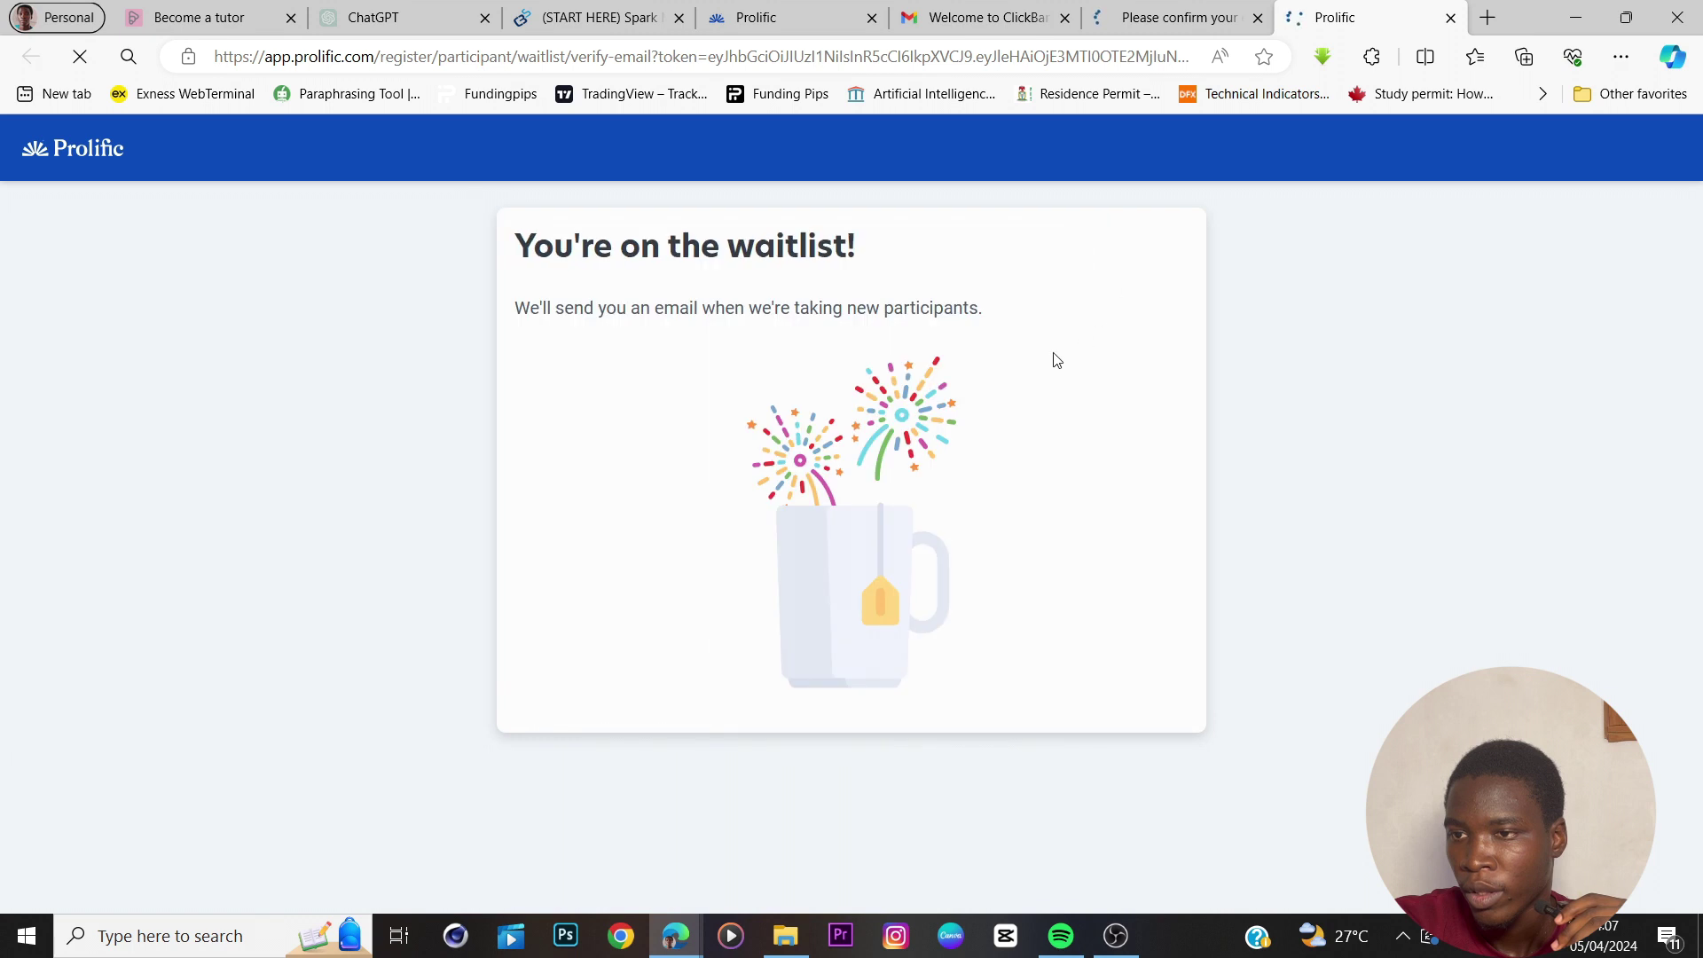
{"action": "left_click_drag", "start_coordinate": [510, 266], "coordinate": [962, 274]}
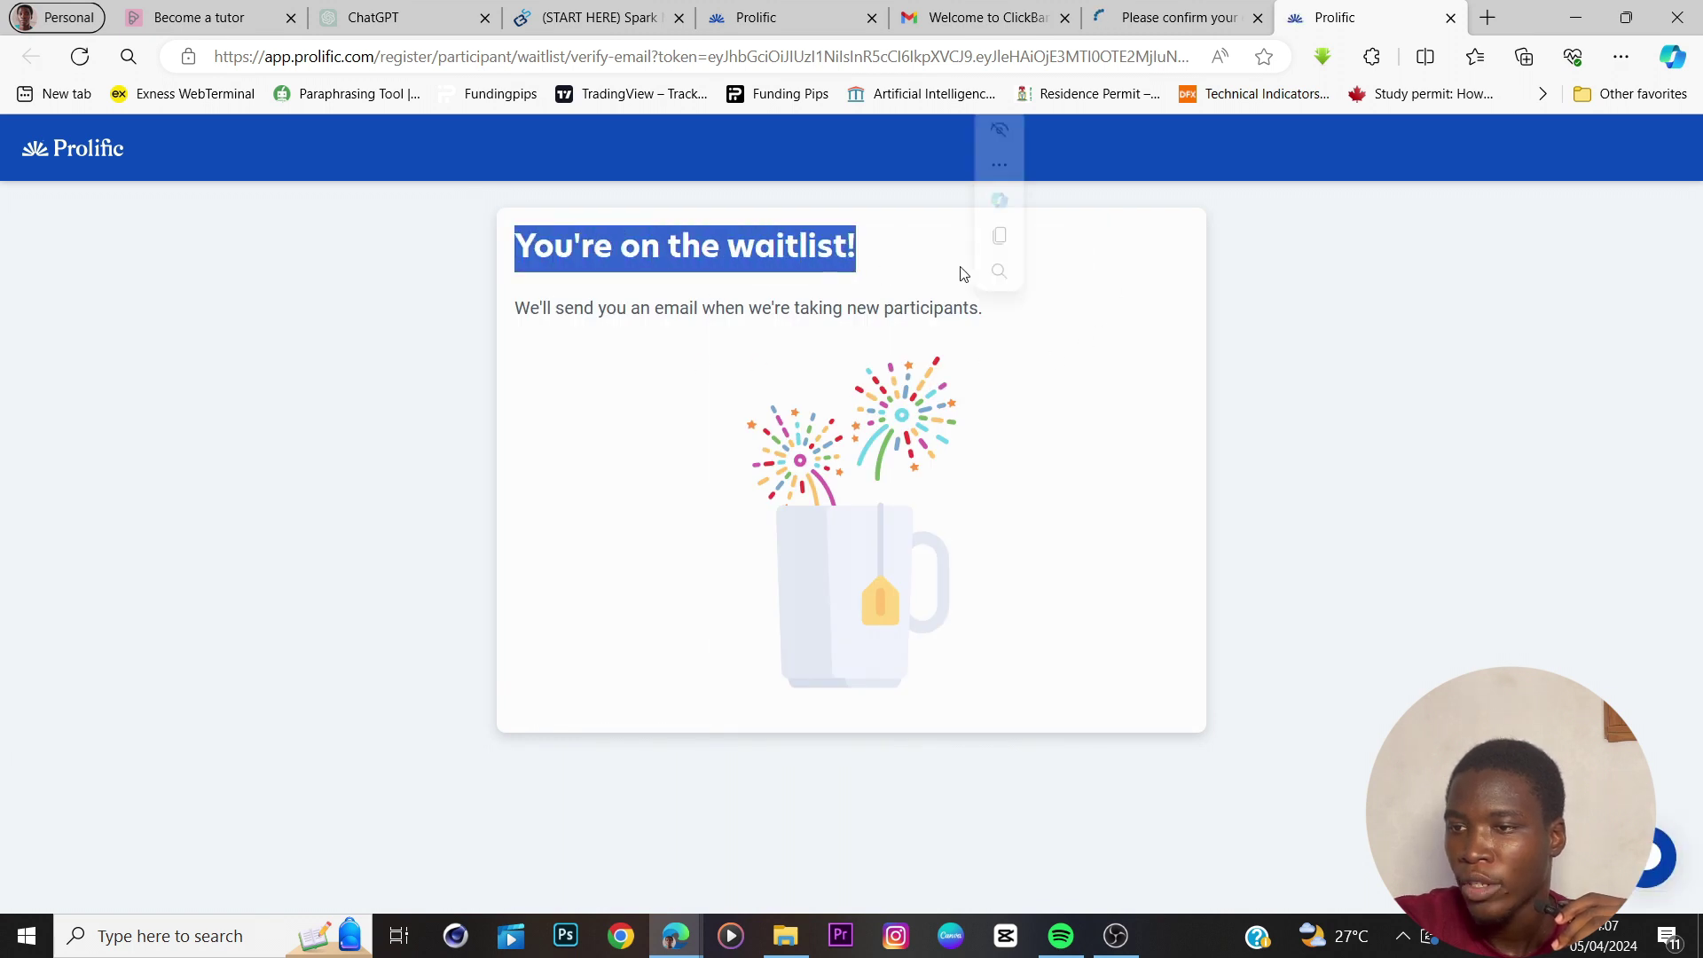
{"action": "left_click_drag", "start_coordinate": [524, 312], "coordinate": [962, 331]}
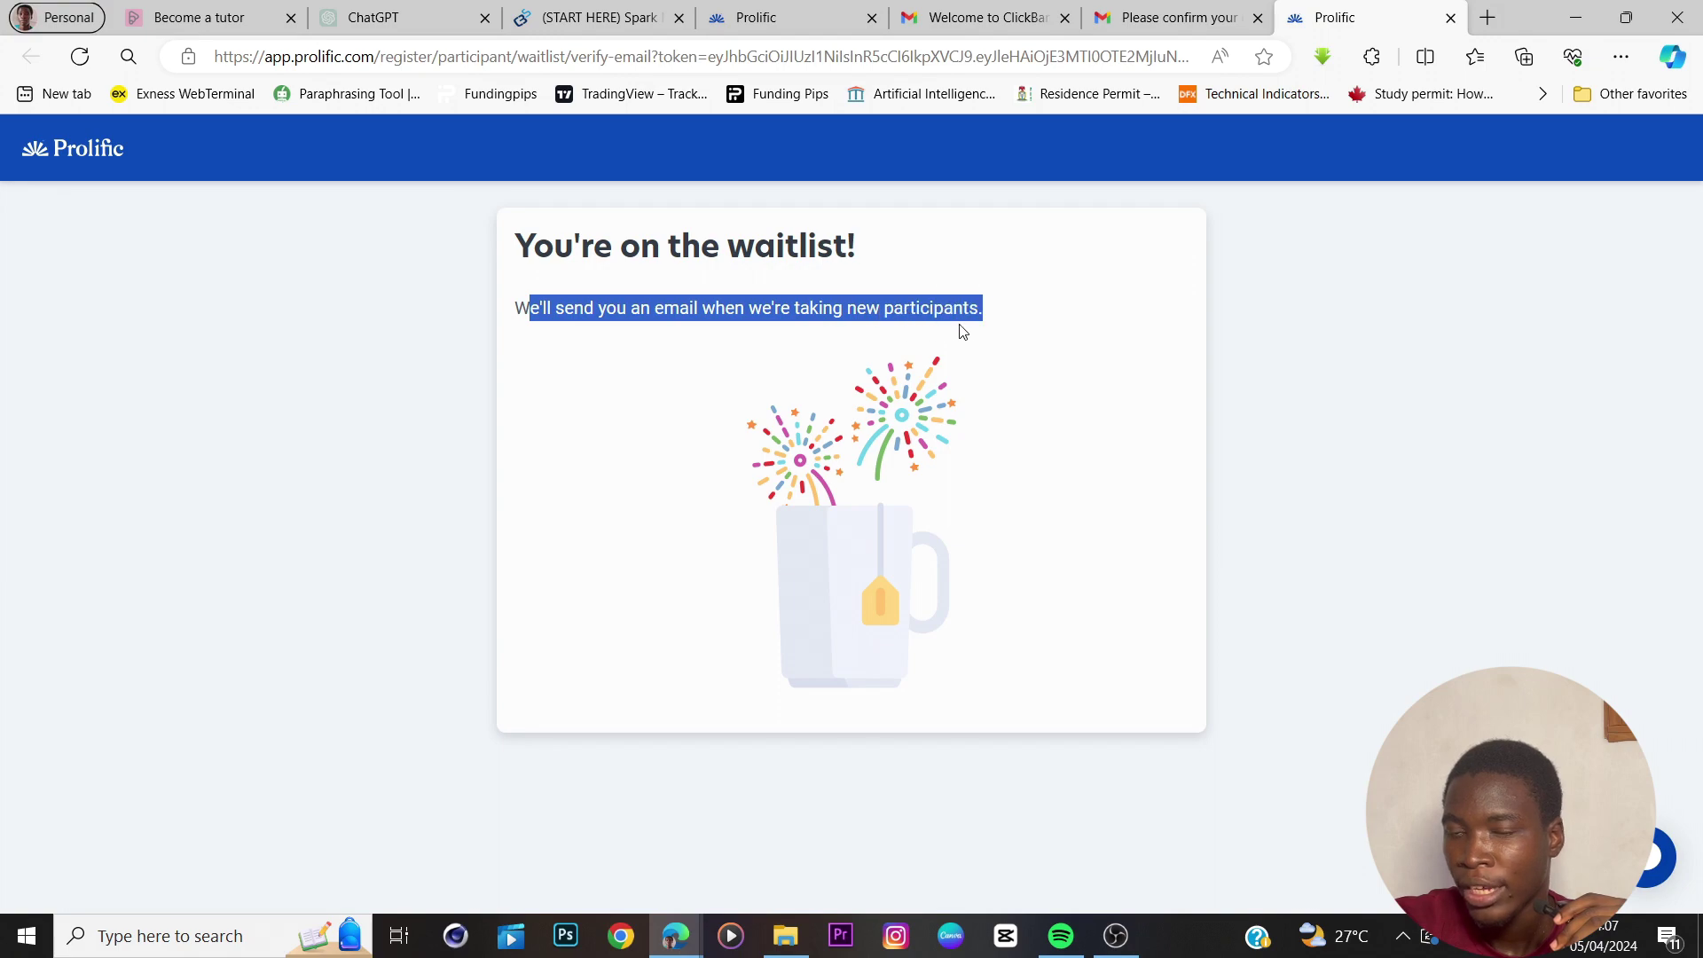